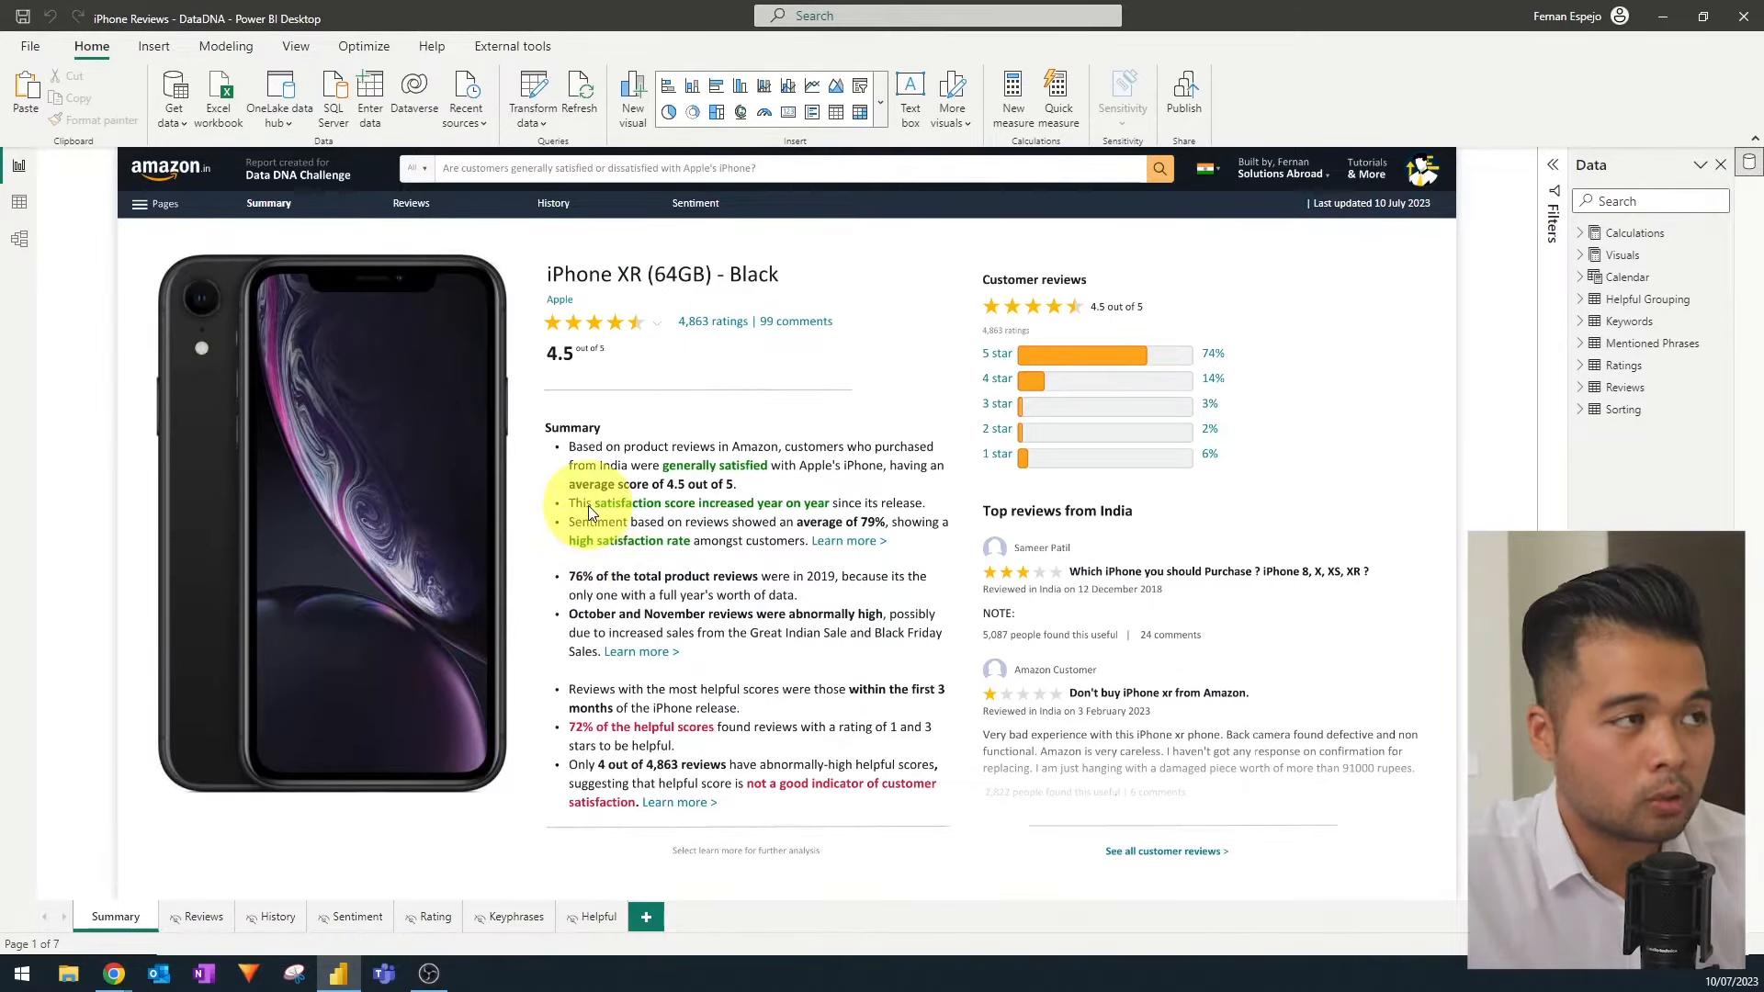
Review the enabled preview features in the global options, including the Power BI Project (.pbip) save option
{"action": "left_click", "coordinate": [41, 53]}
{"action": "left_click", "coordinate": [130, 329]}
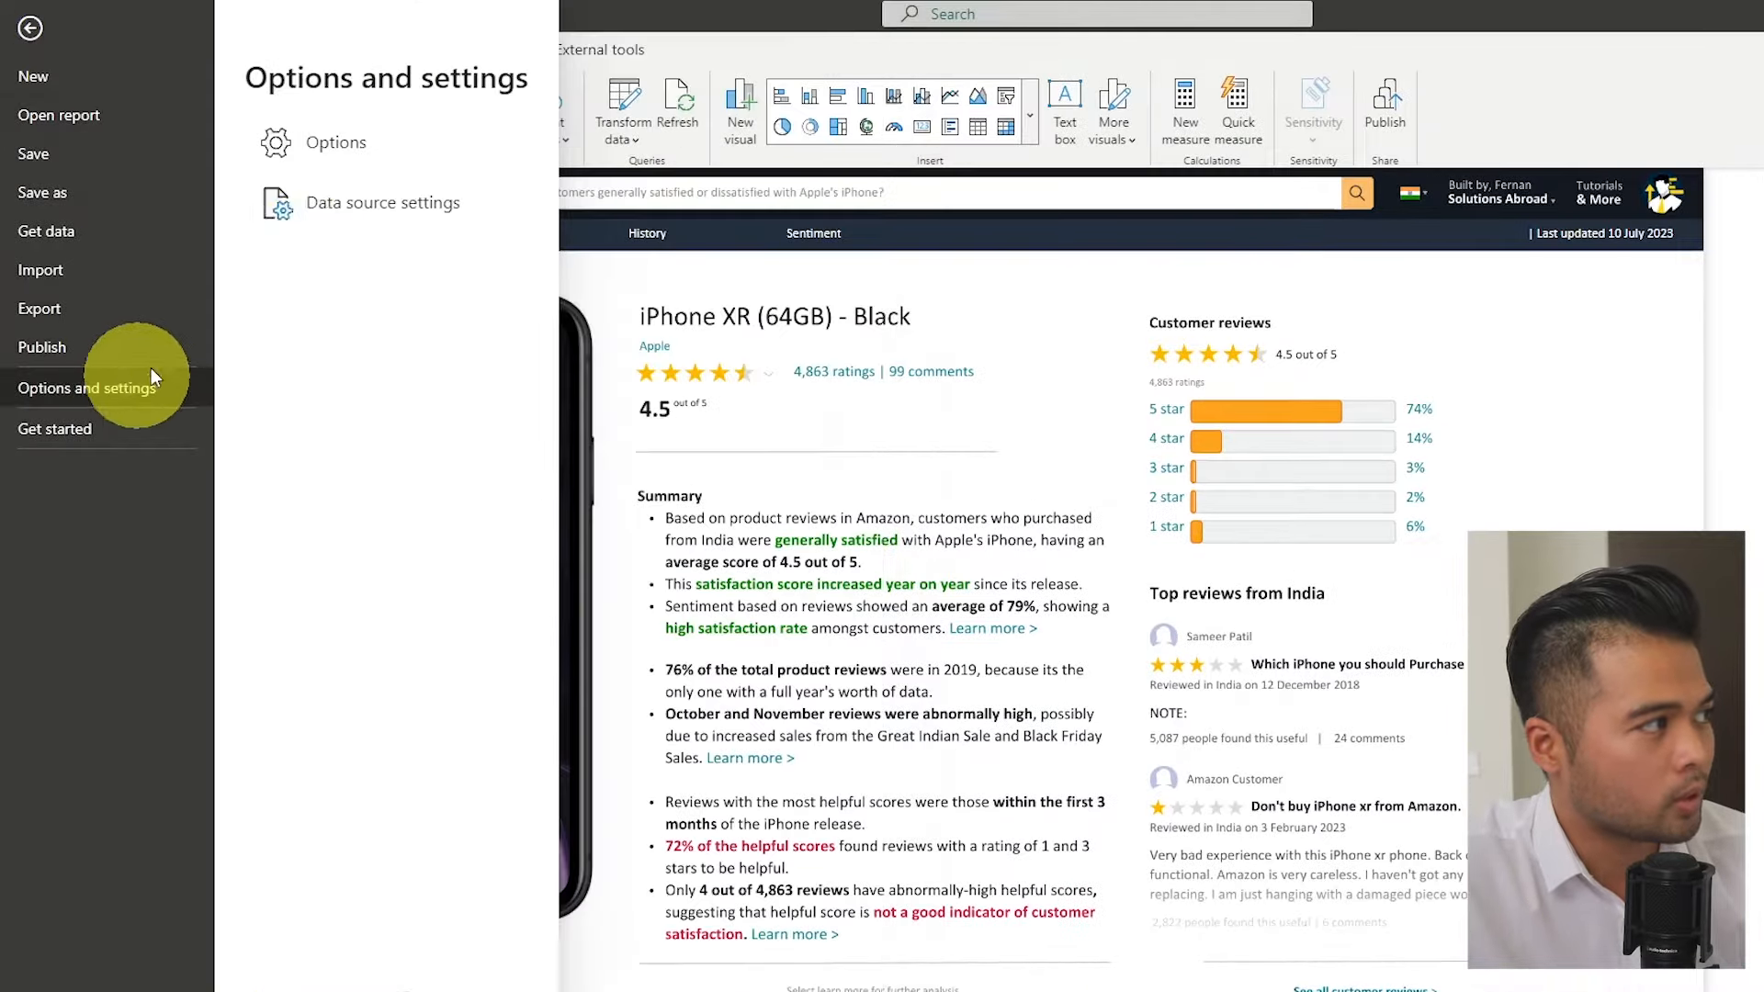
{"action": "left_click", "coordinate": [338, 147]}
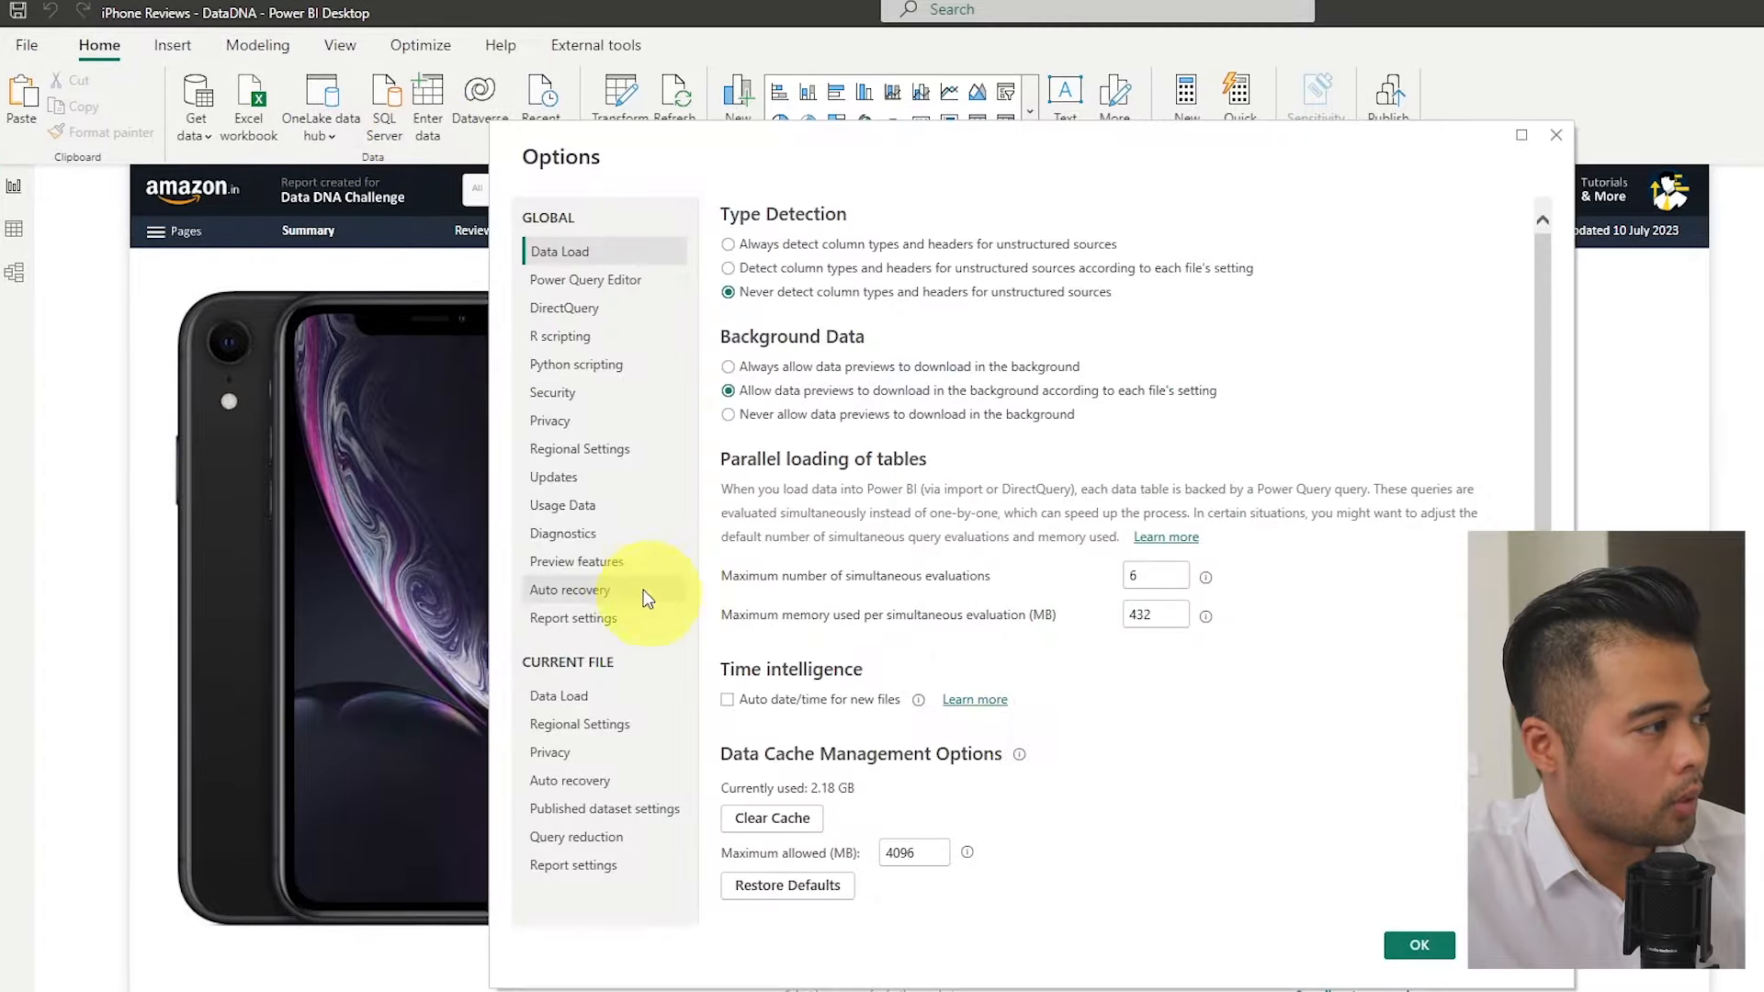
{"action": "left_click", "coordinate": [627, 564]}
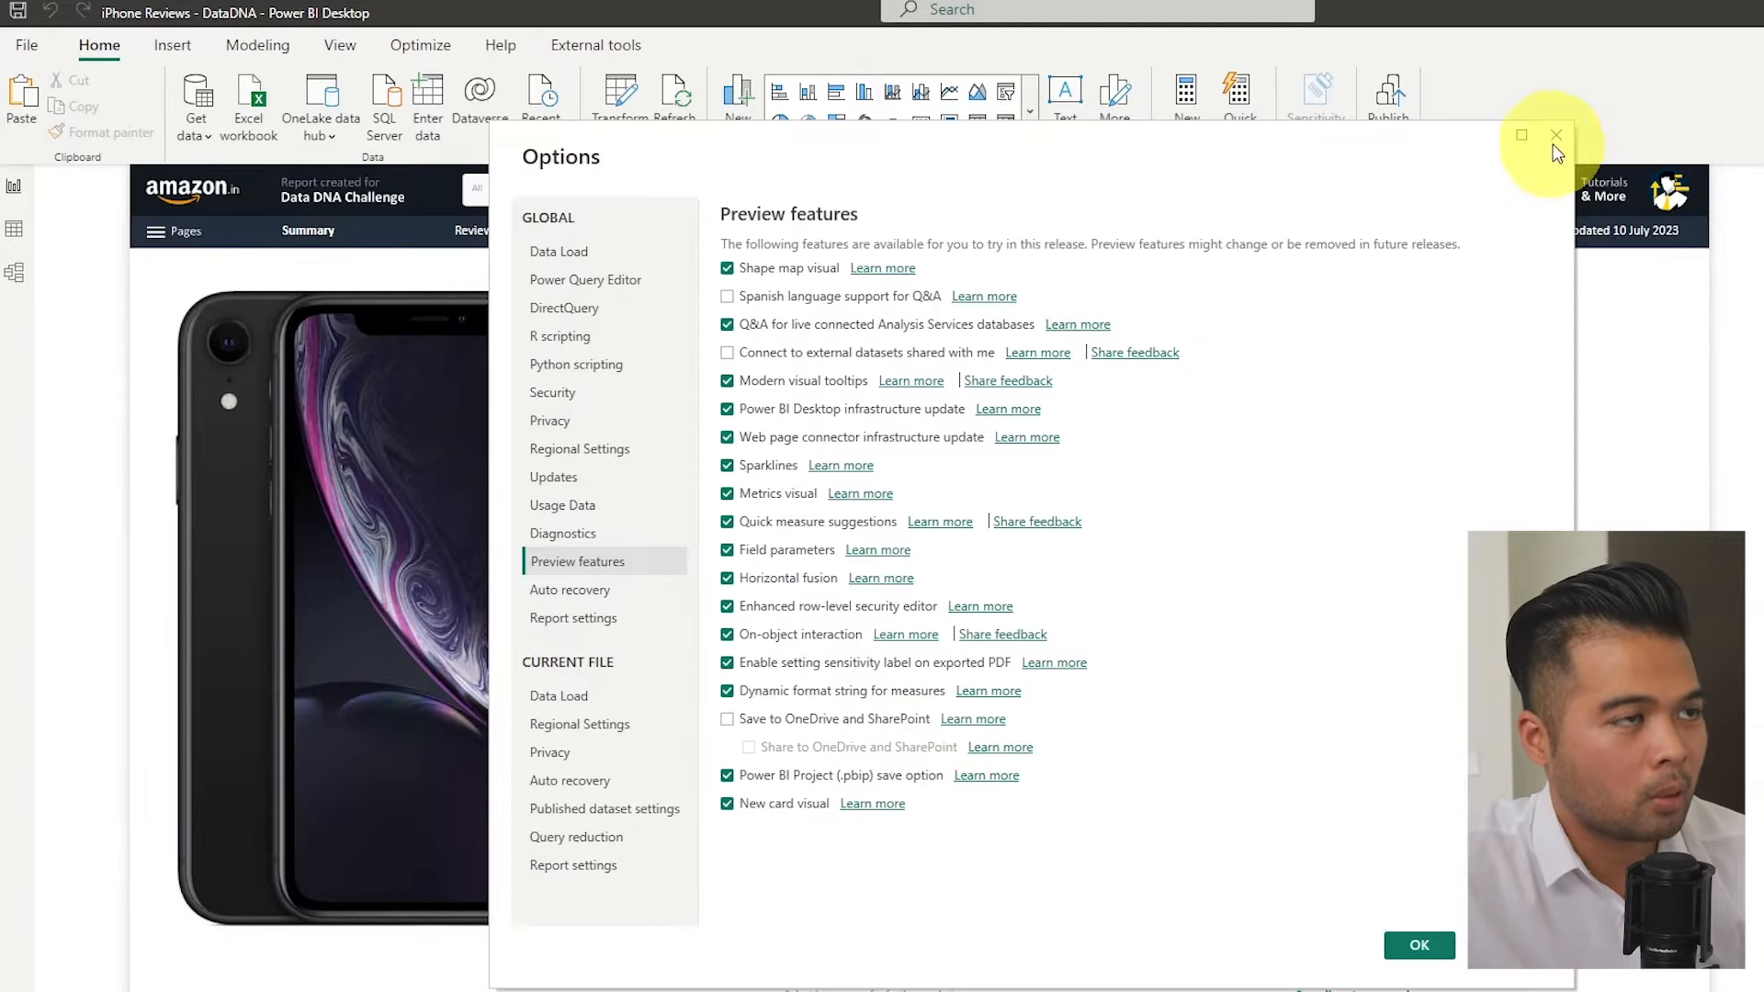
{"action": "left_click", "coordinate": [1555, 137]}
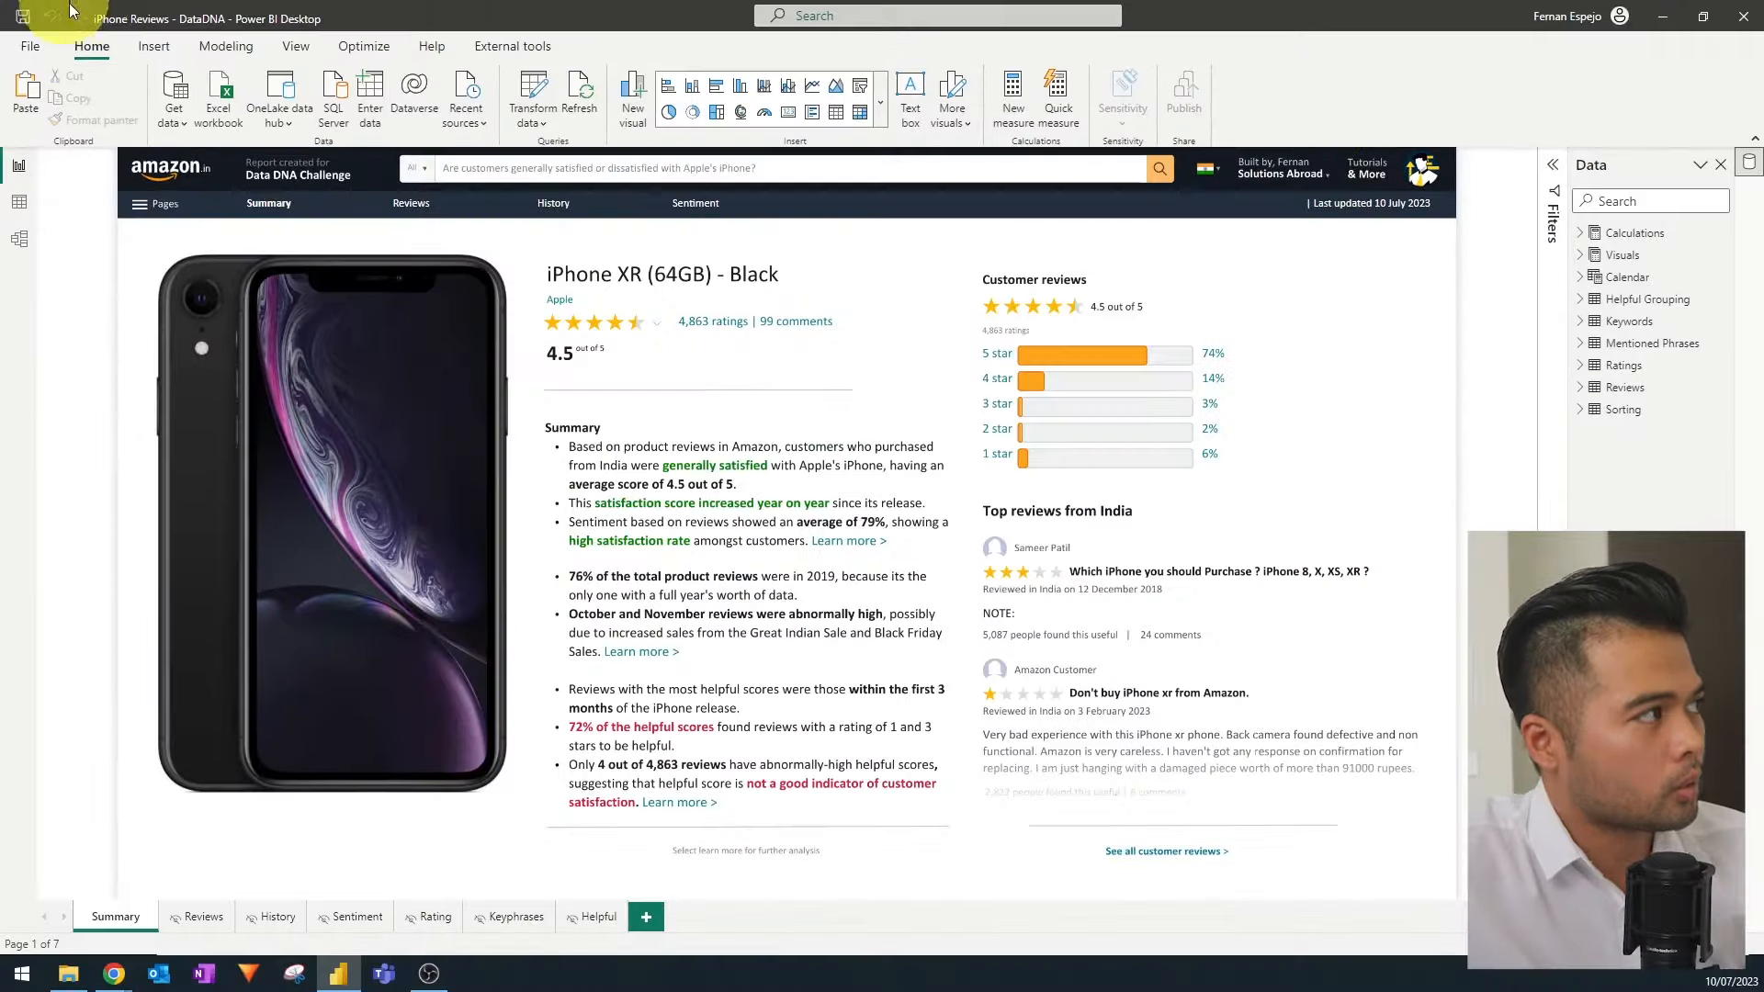
Save the report as a Power BI project file (*.pbip) in a new folder named Project File inside Videos
{"action": "left_click", "coordinate": [42, 51]}
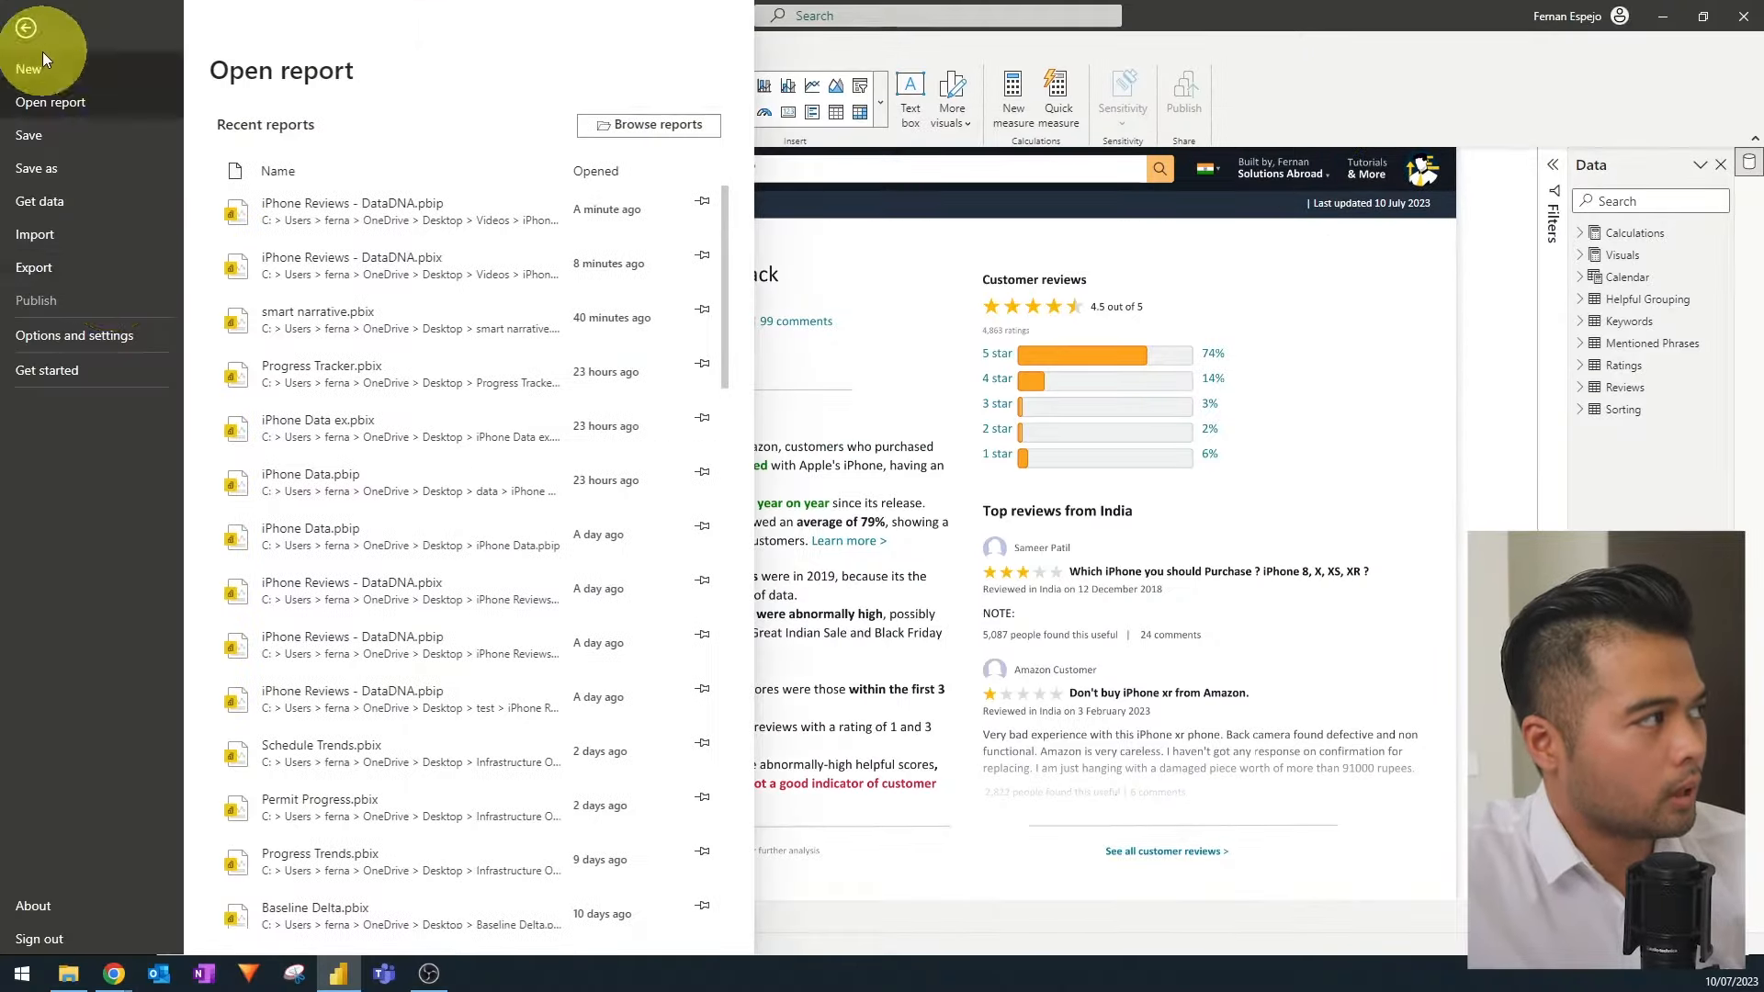
{"action": "left_click", "coordinate": [103, 166]}
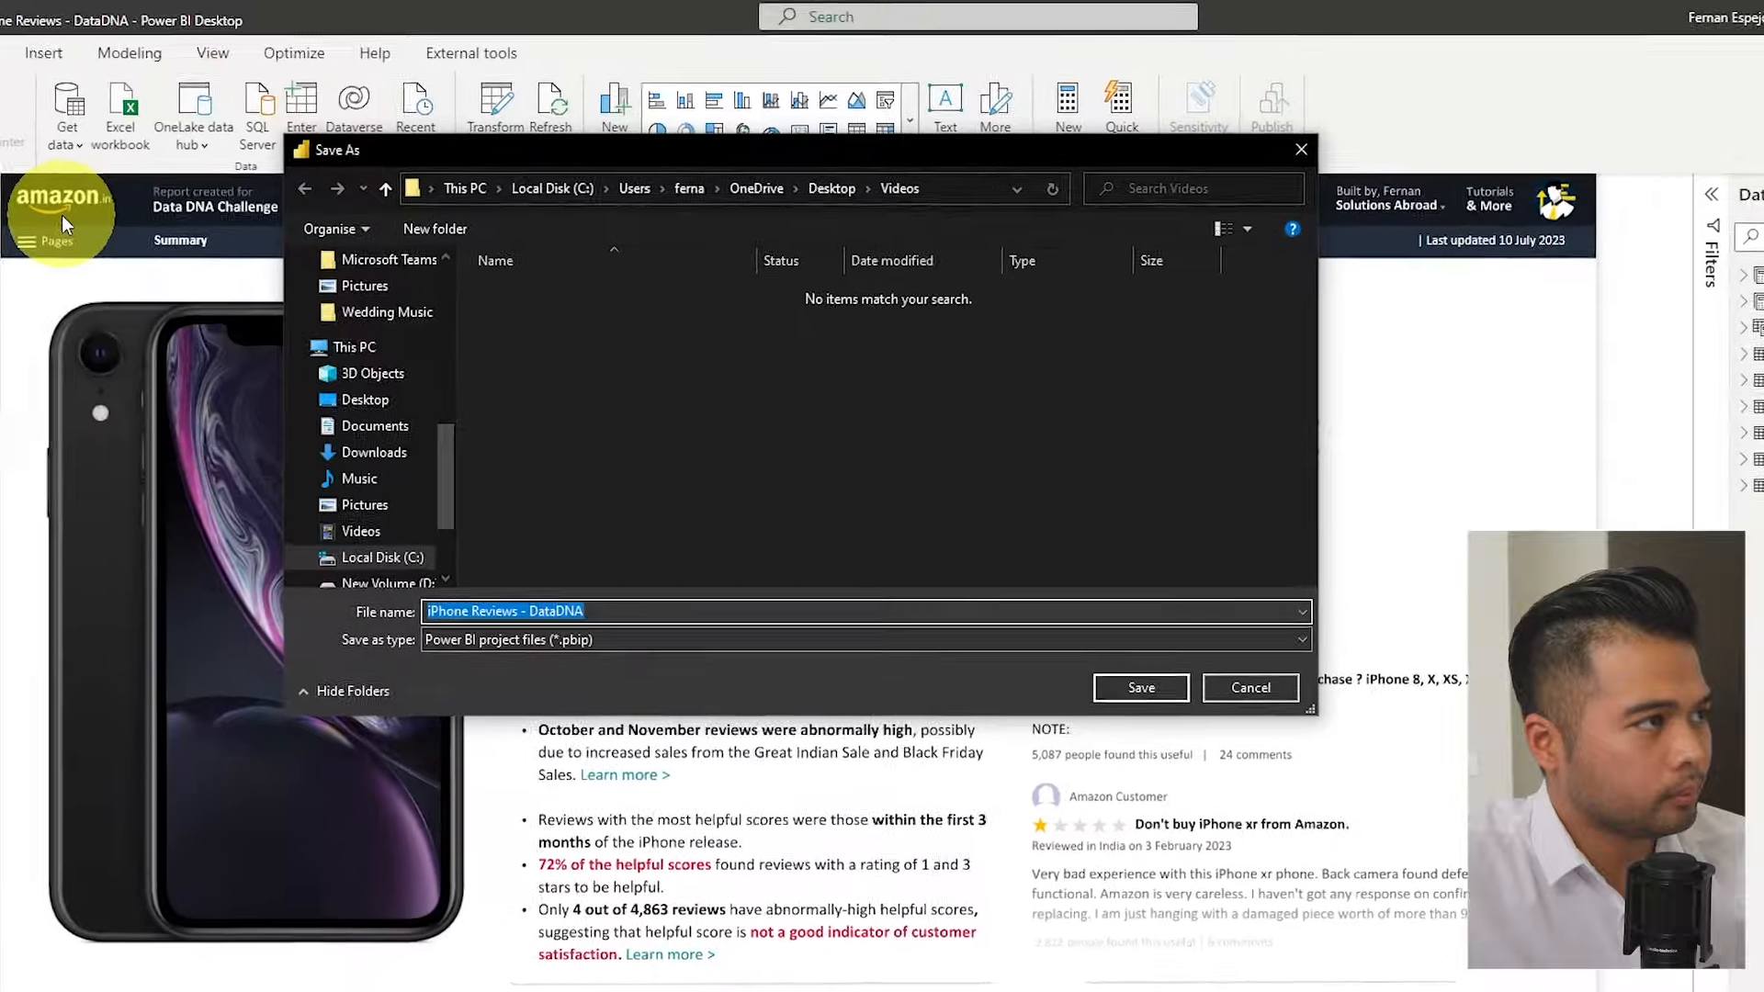
{"action": "left_click", "coordinate": [786, 646]}
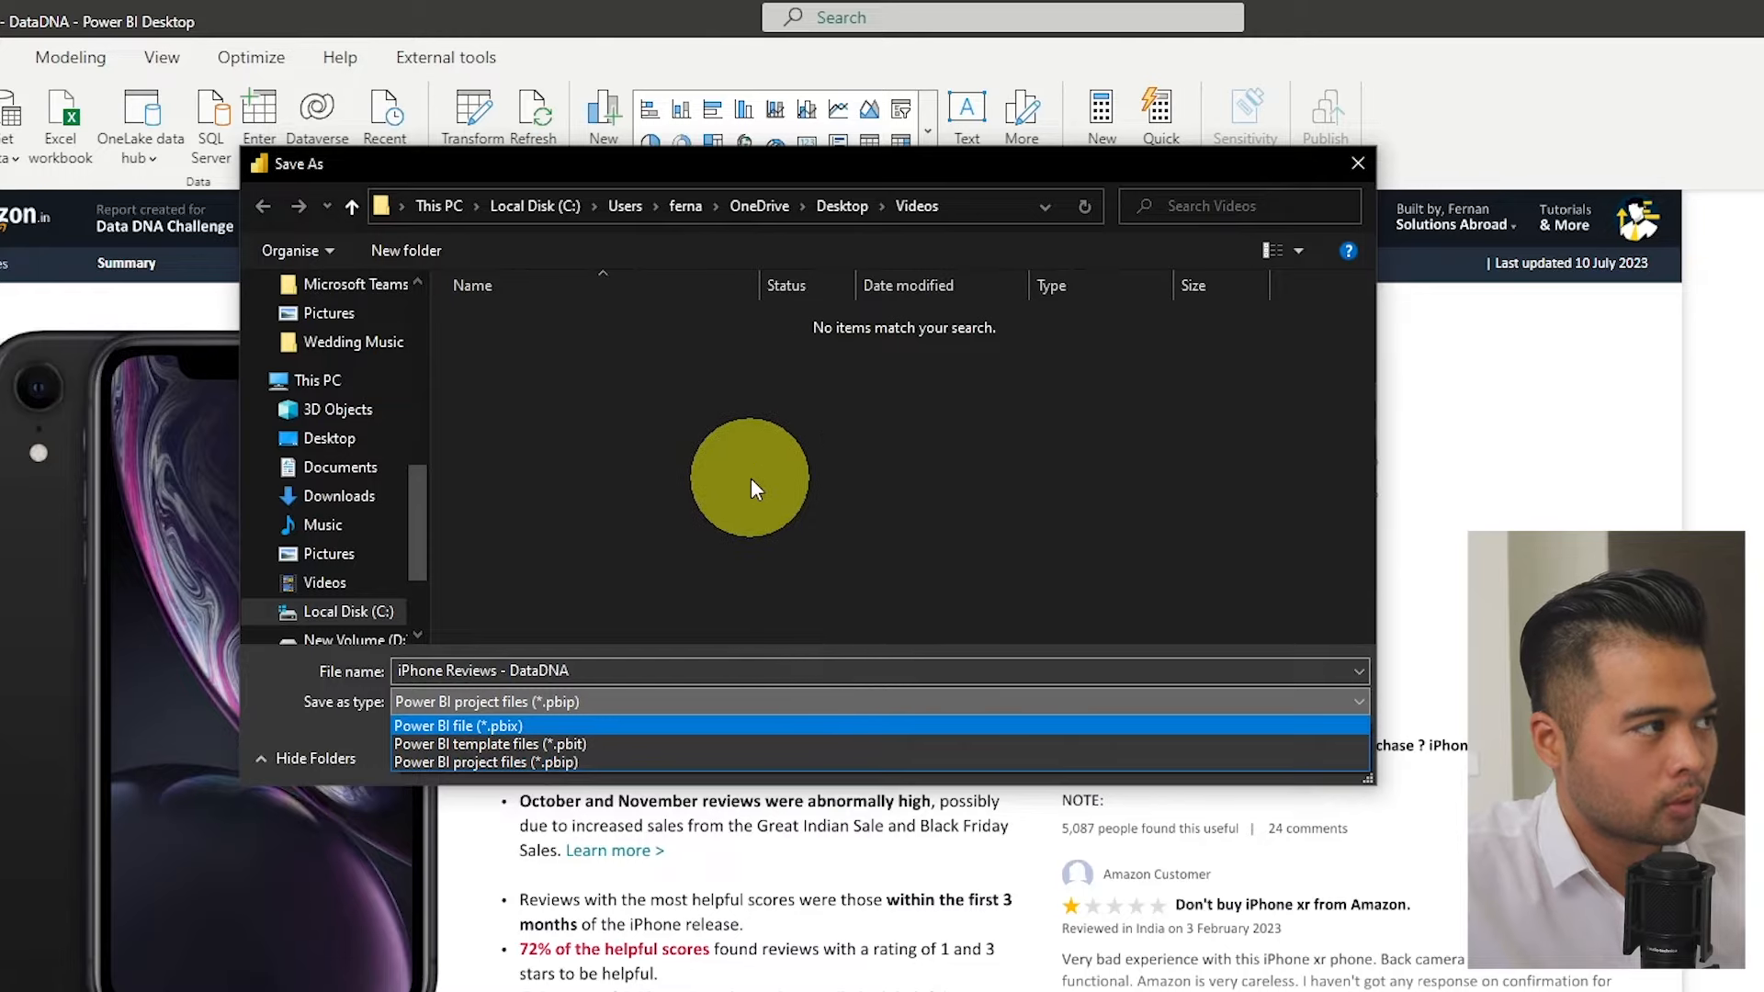
{"action": "left_click", "coordinate": [742, 444]}
{"action": "right_click", "coordinate": [752, 393]}
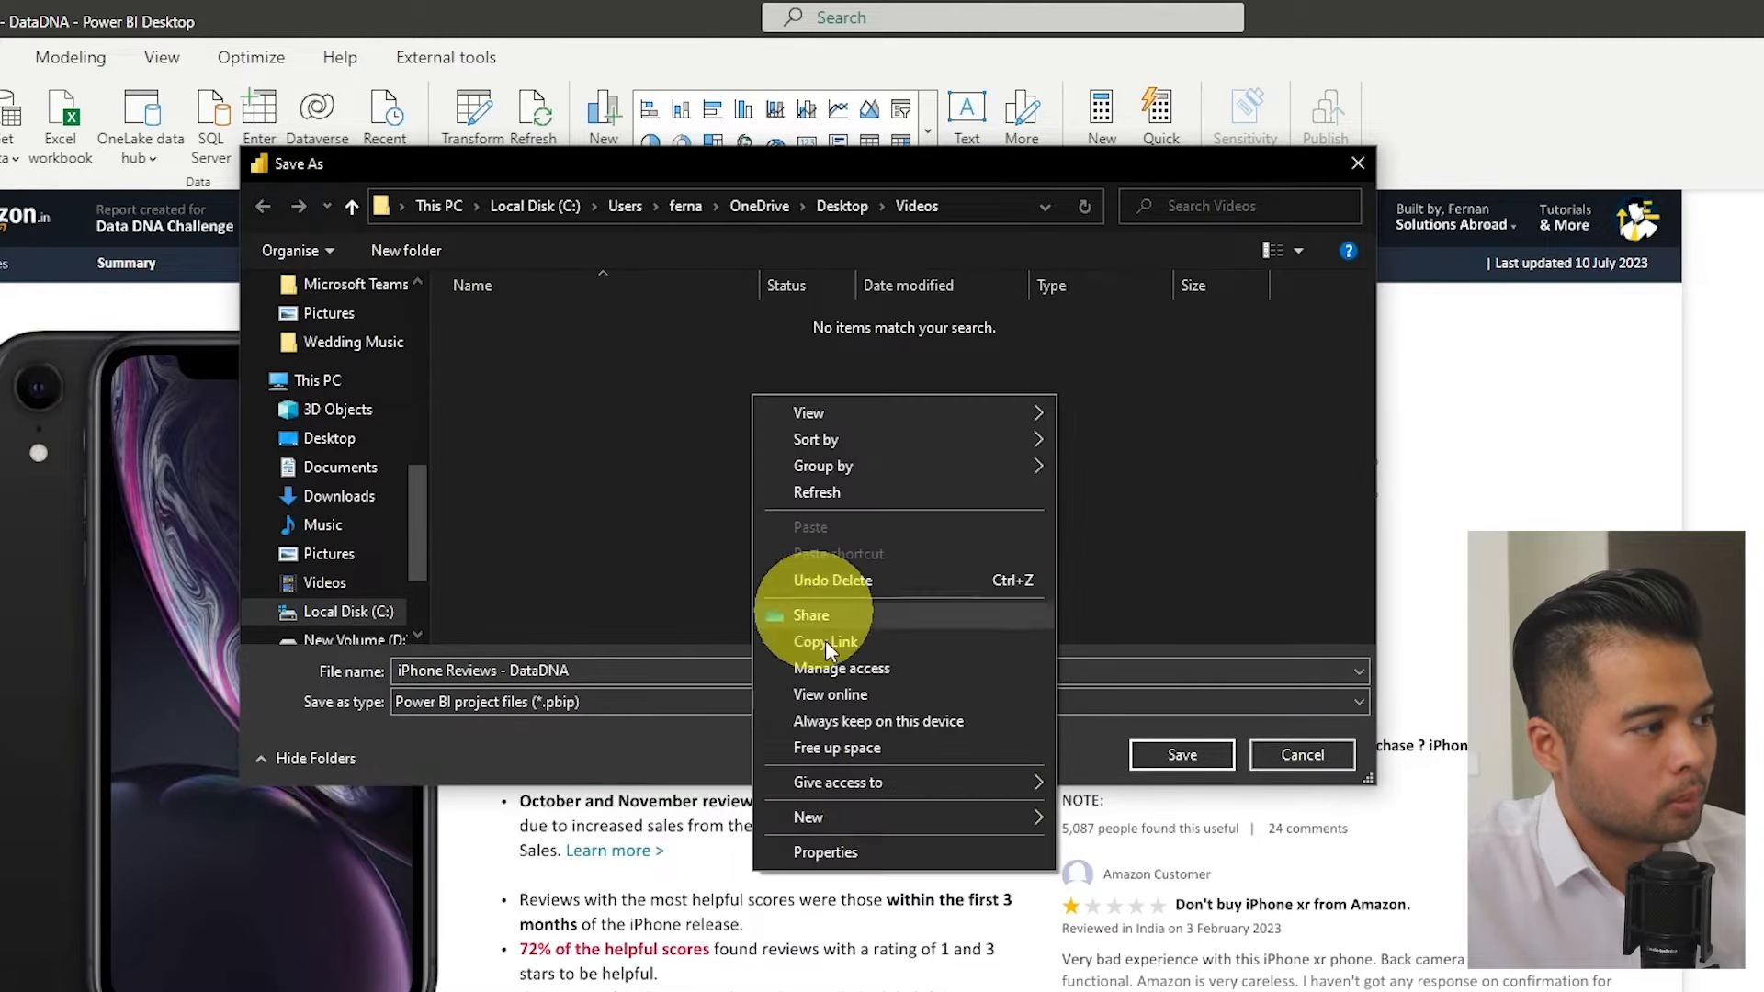
{"action": "mouse_move", "coordinate": [885, 818]}
{"action": "left_click", "coordinate": [1107, 820]}
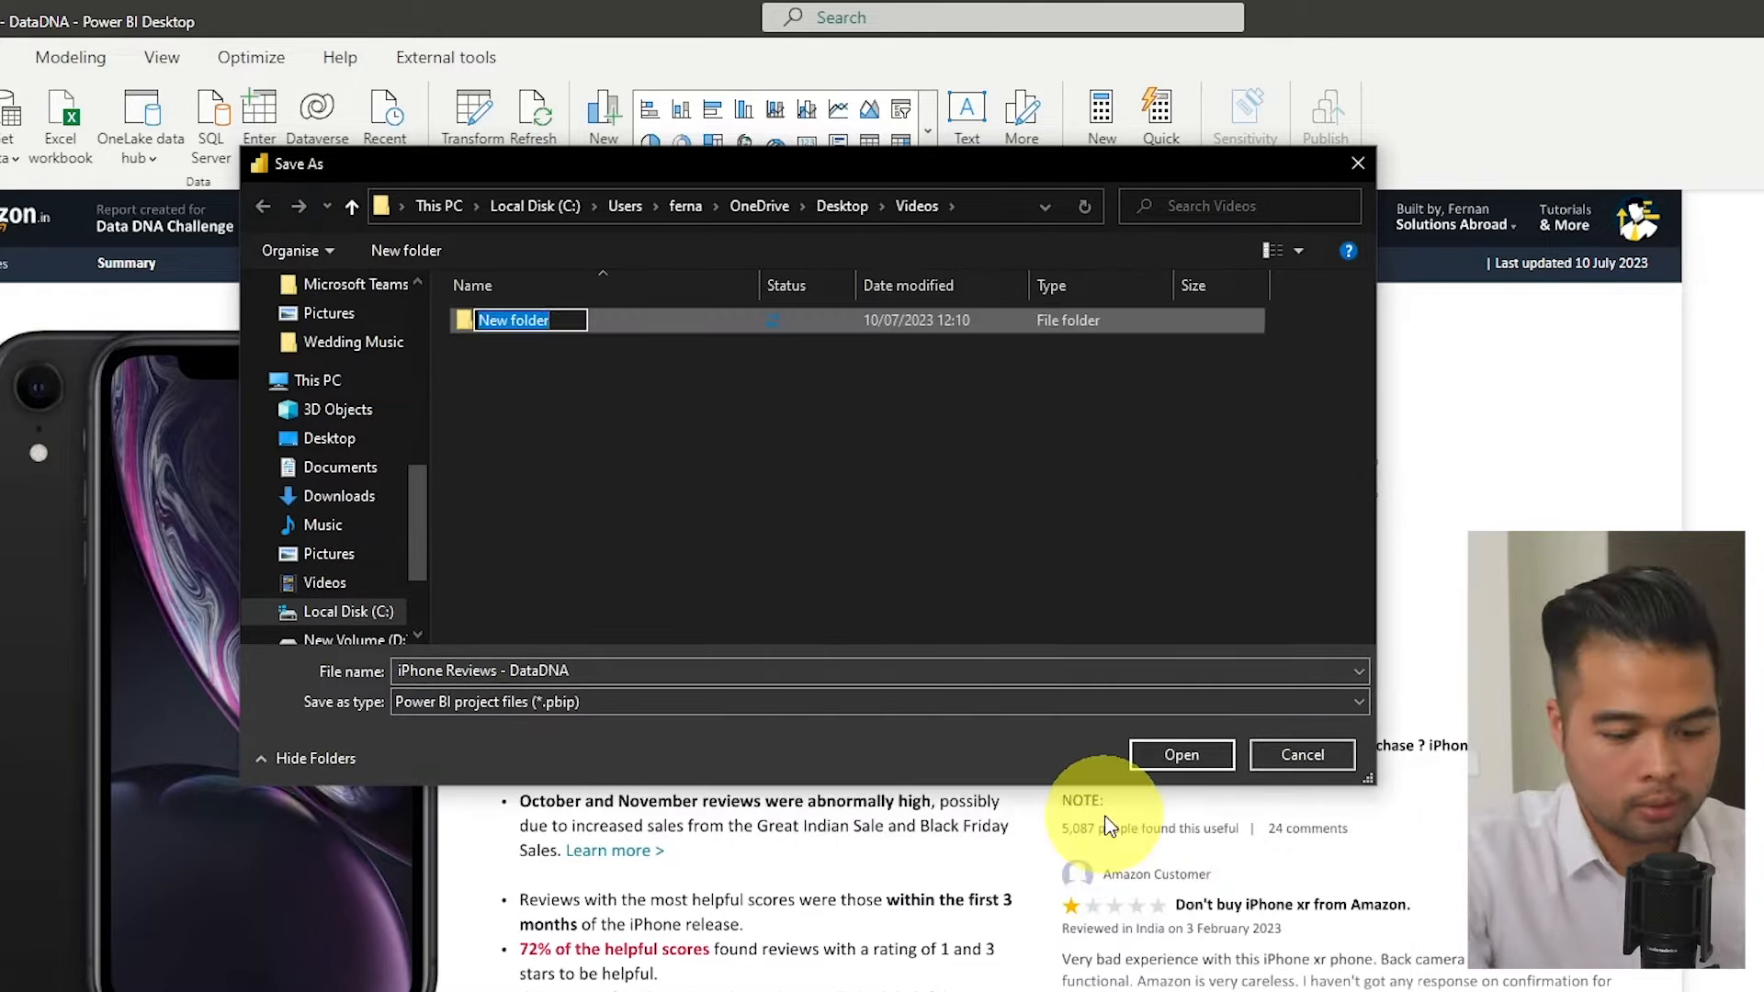
{"action": "type", "text": "Project File"}
{"action": "key", "text": "Return"}
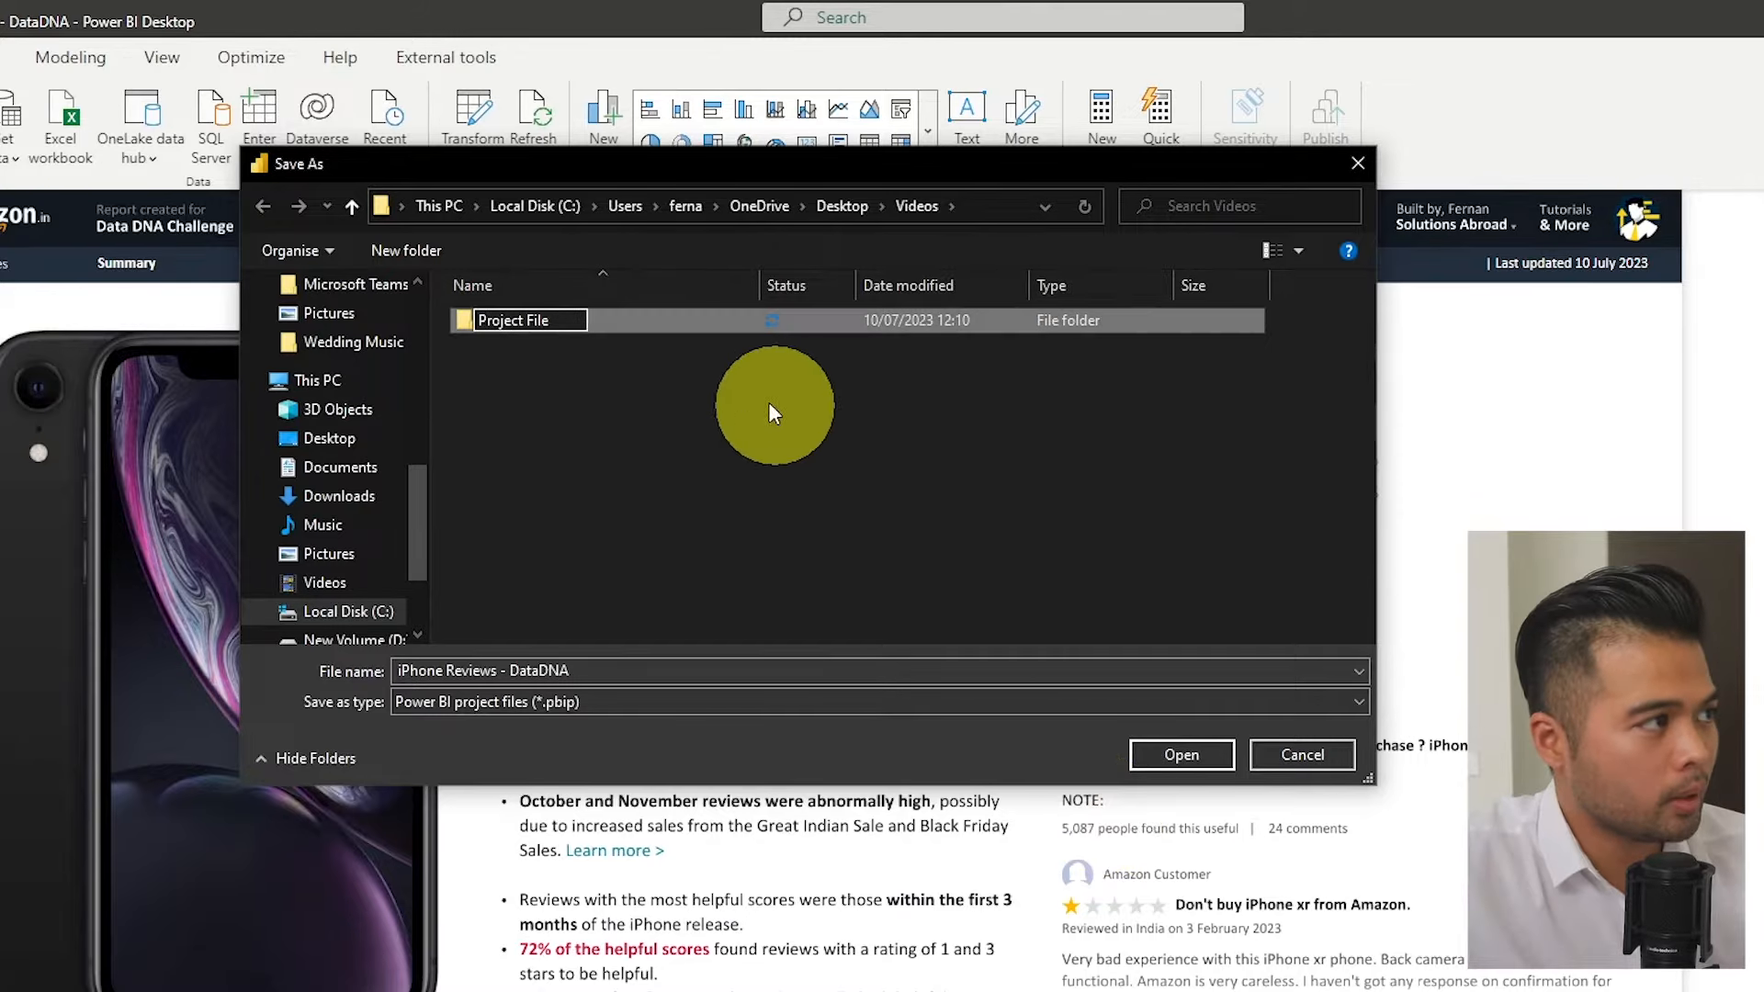
{"action": "double_click", "coordinate": [537, 323]}
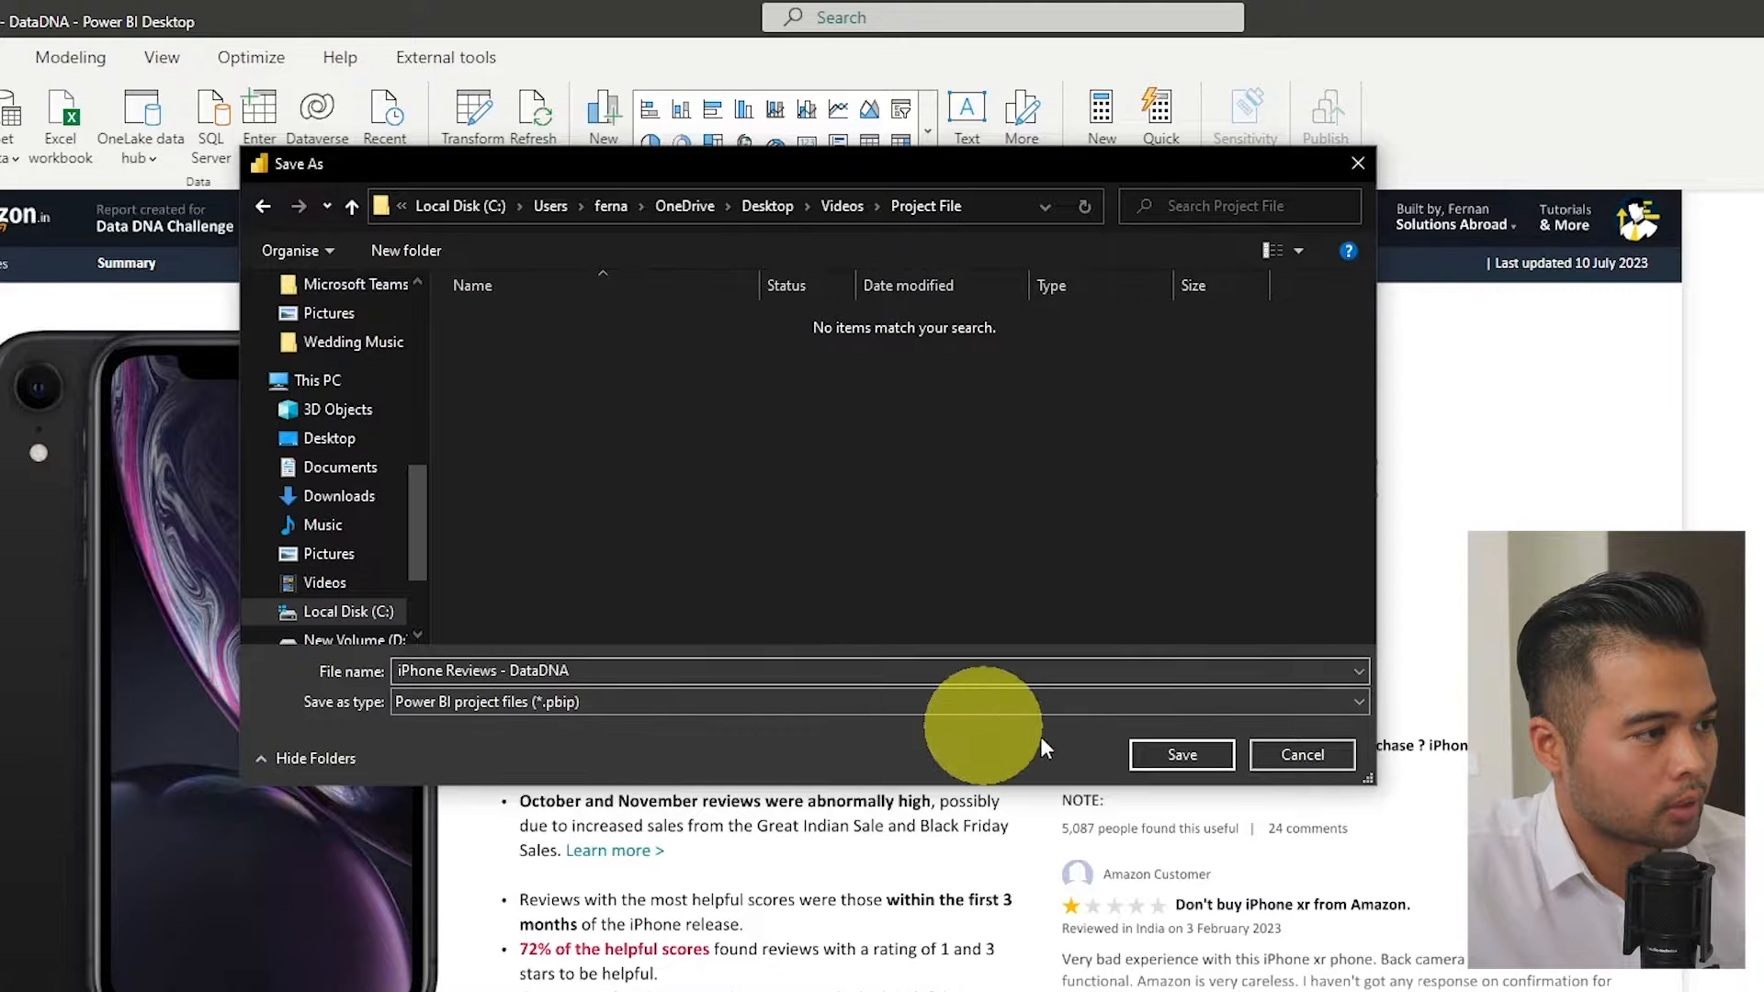
{"action": "left_click", "coordinate": [1174, 756]}
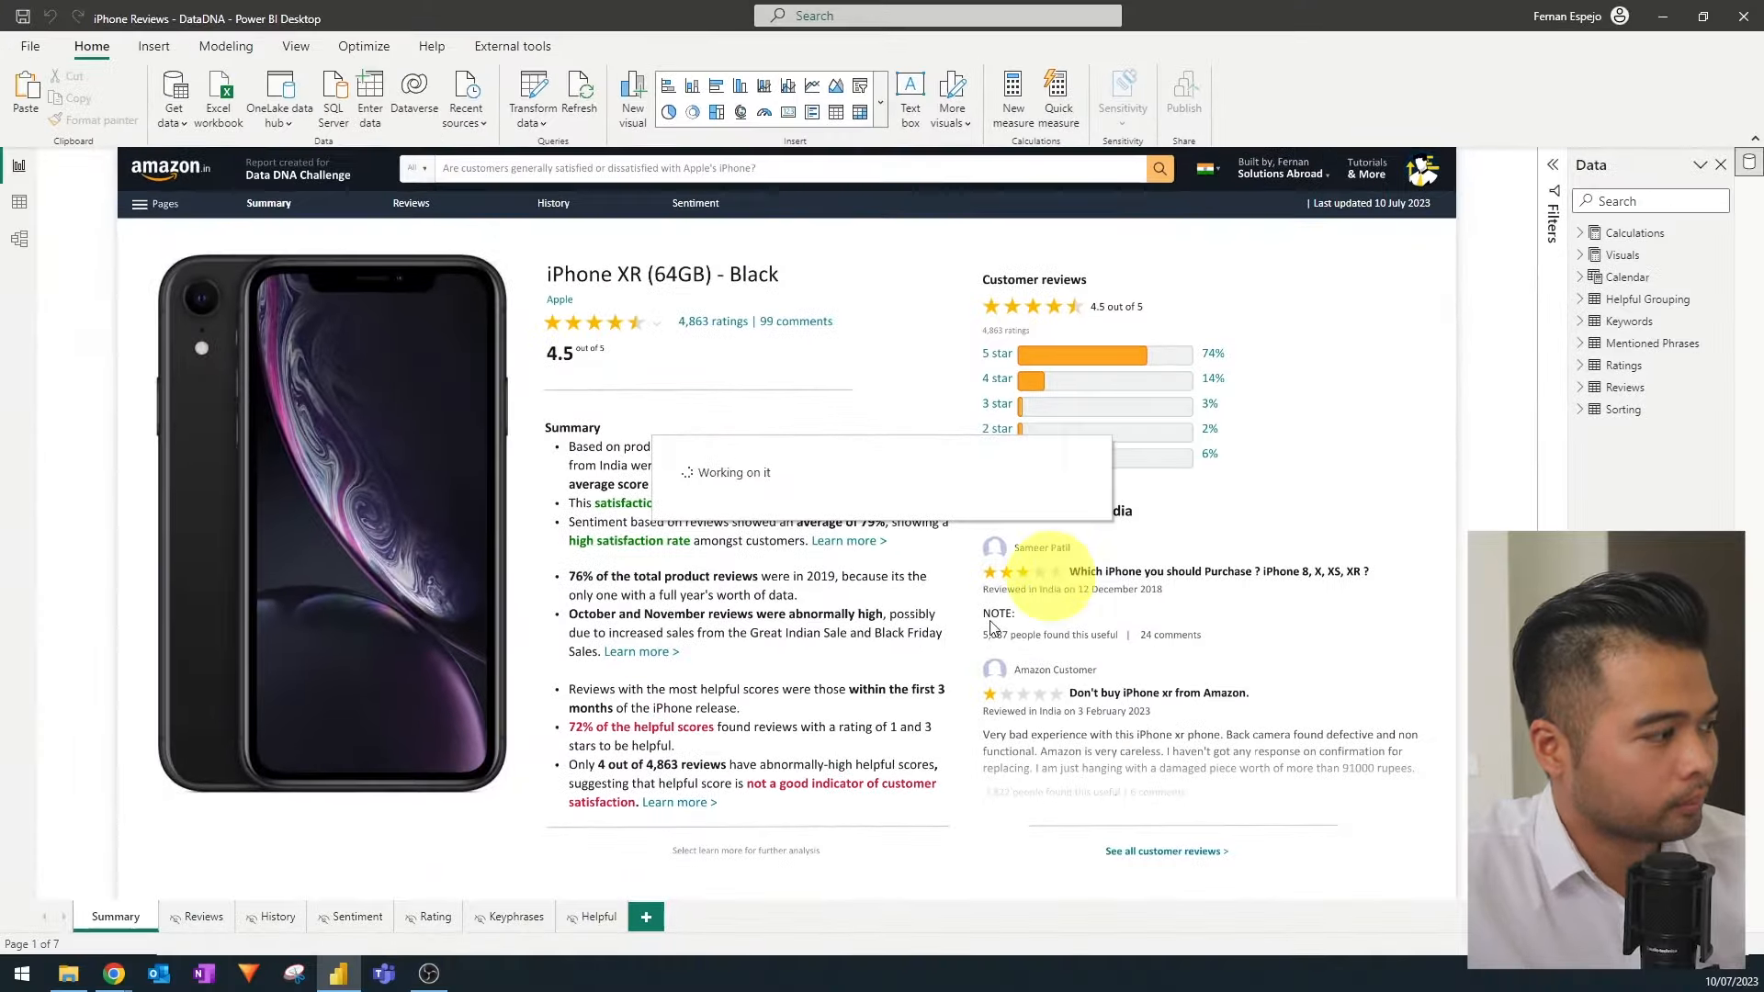
Switch to File Explorer and examine the contents of the Project File folder
{"action": "left_click", "coordinate": [110, 972]}
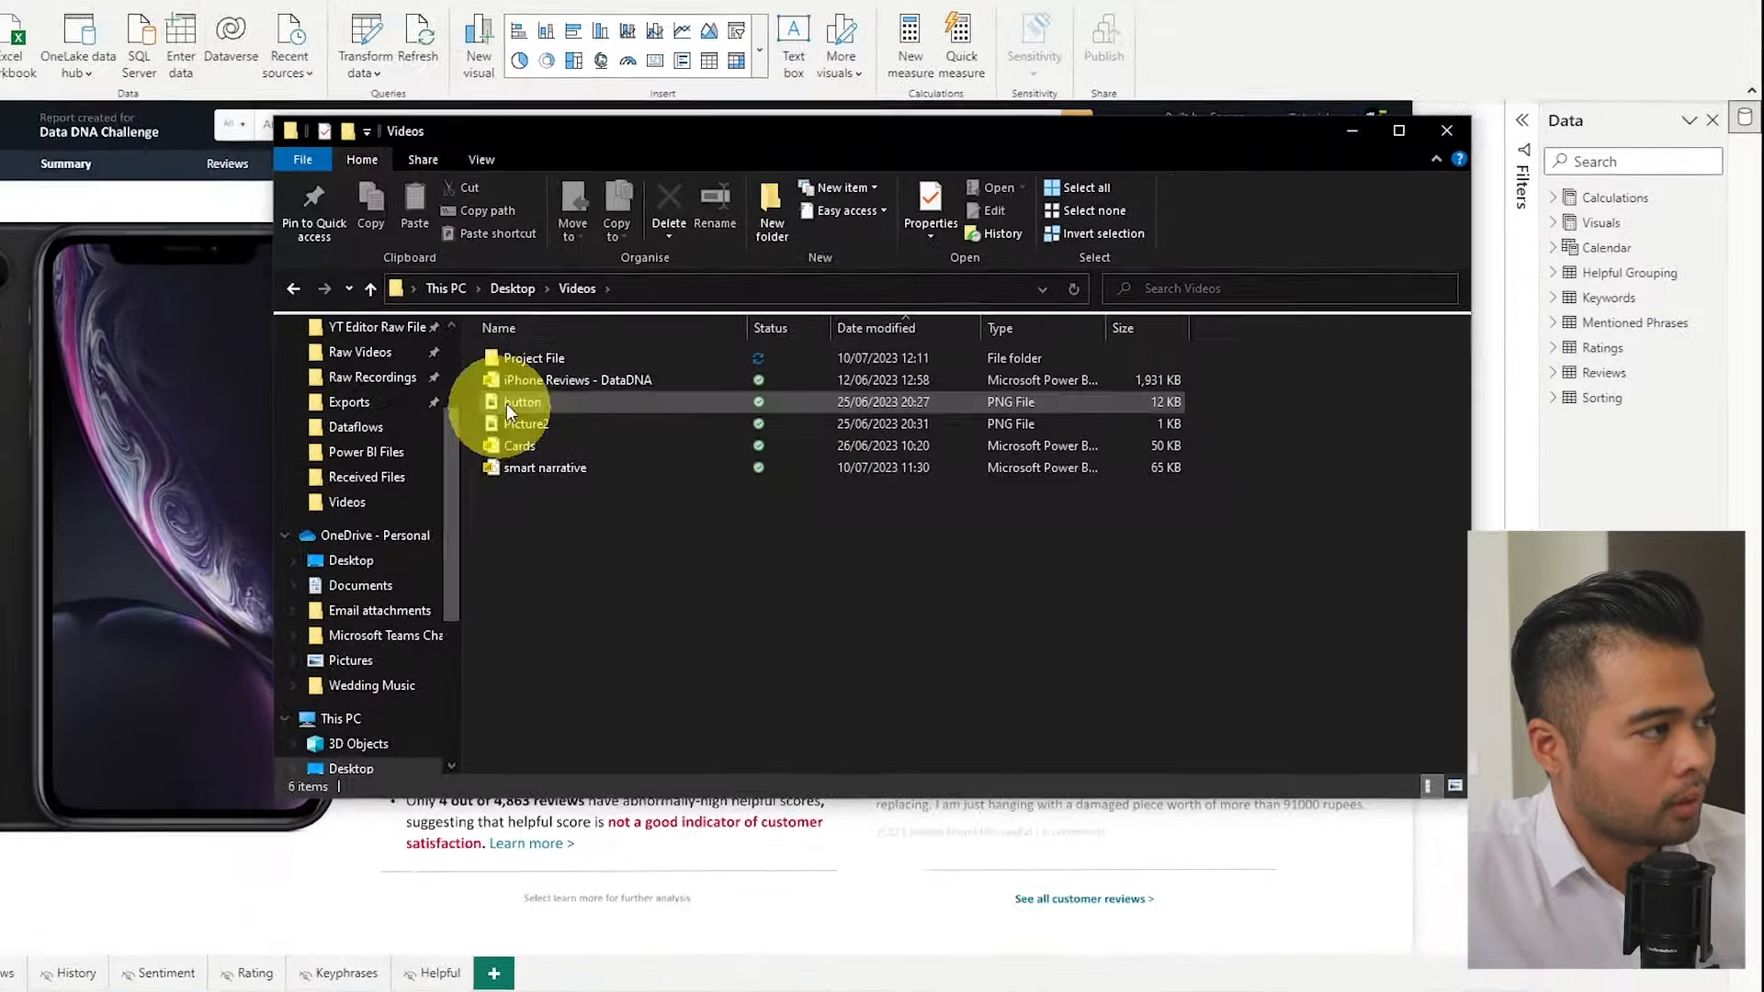
{"action": "double_click", "coordinate": [620, 368]}
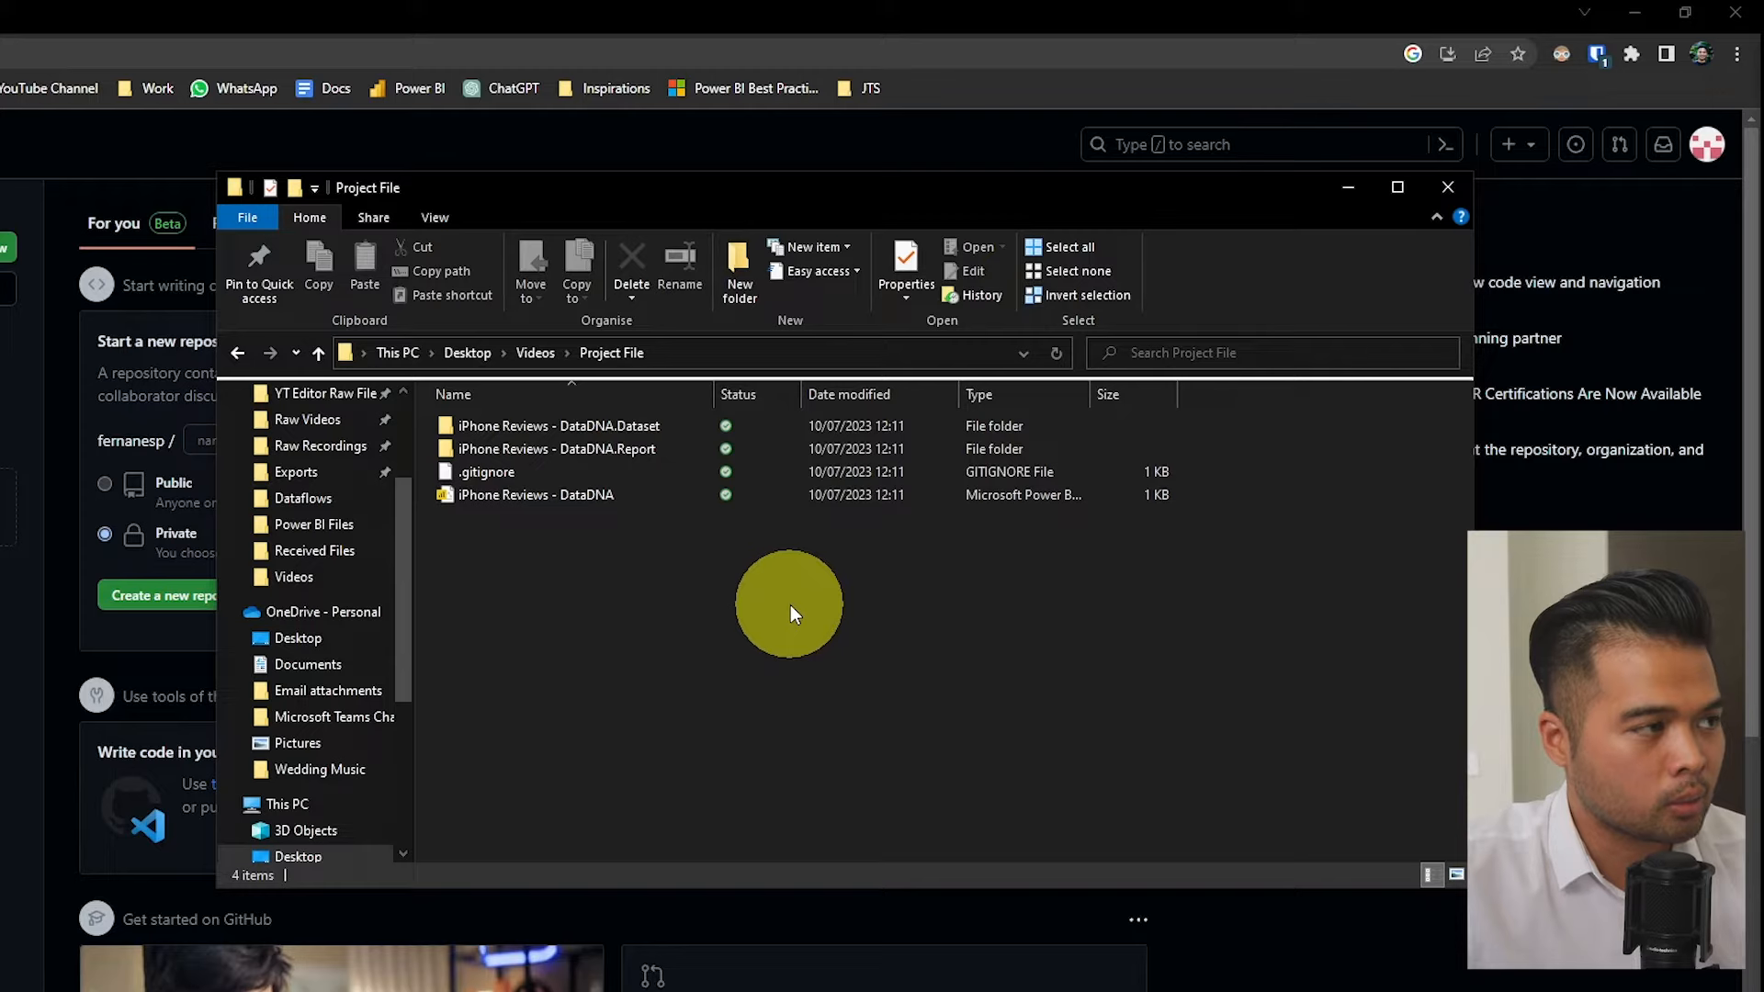
{"action": "left_click", "coordinate": [606, 499]}
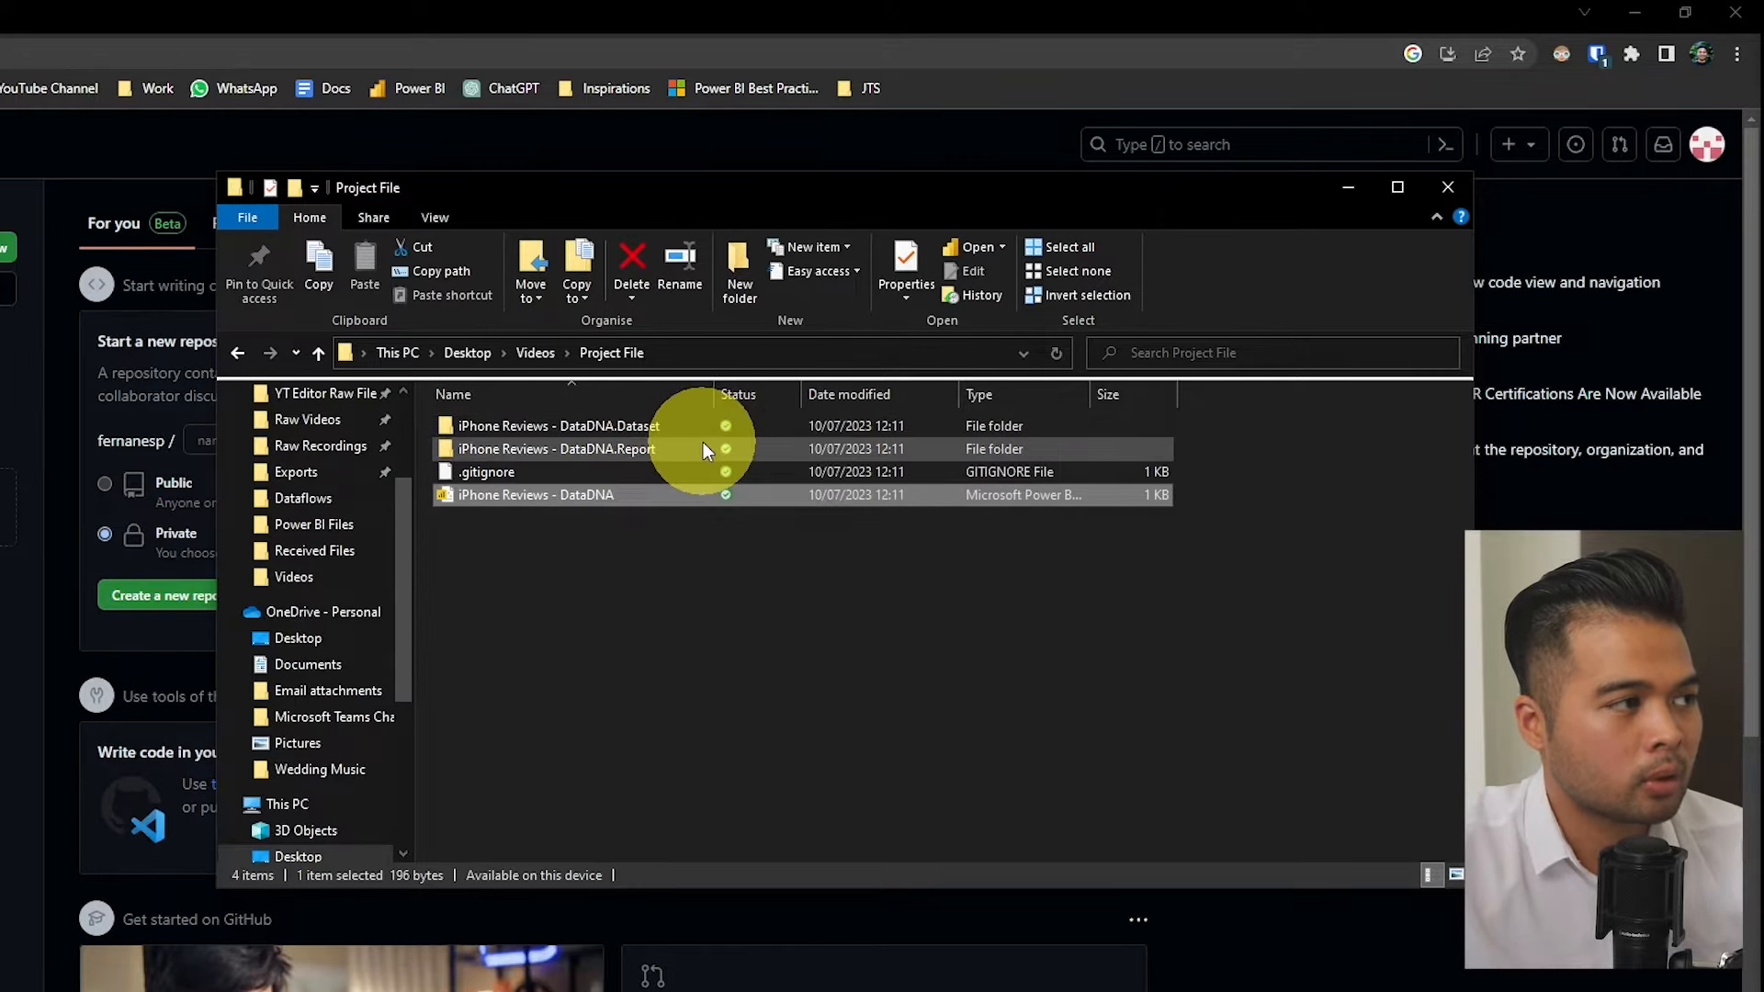
{"action": "mouse_move", "coordinate": [703, 443]}
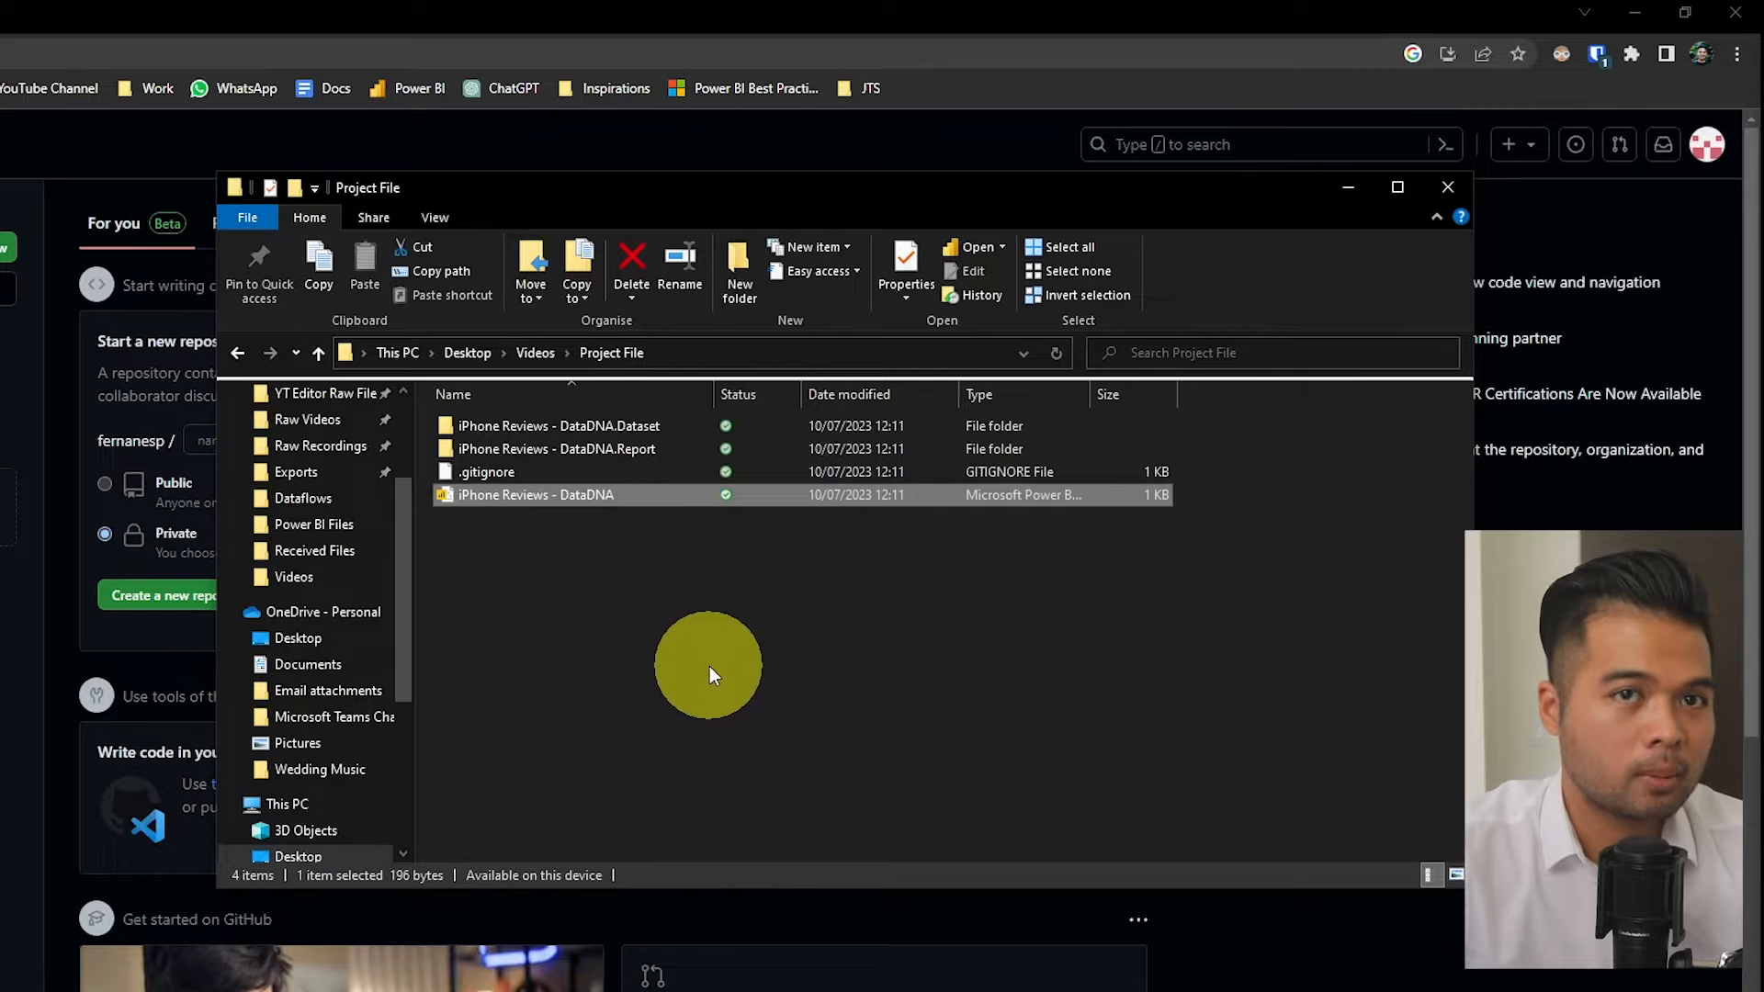
Open model.bim from the iPhone Reviews - DataDNA.Dataset folder in Notepad++, examine its model definition and relationships, and close it
{"action": "double_click", "coordinate": [659, 426]}
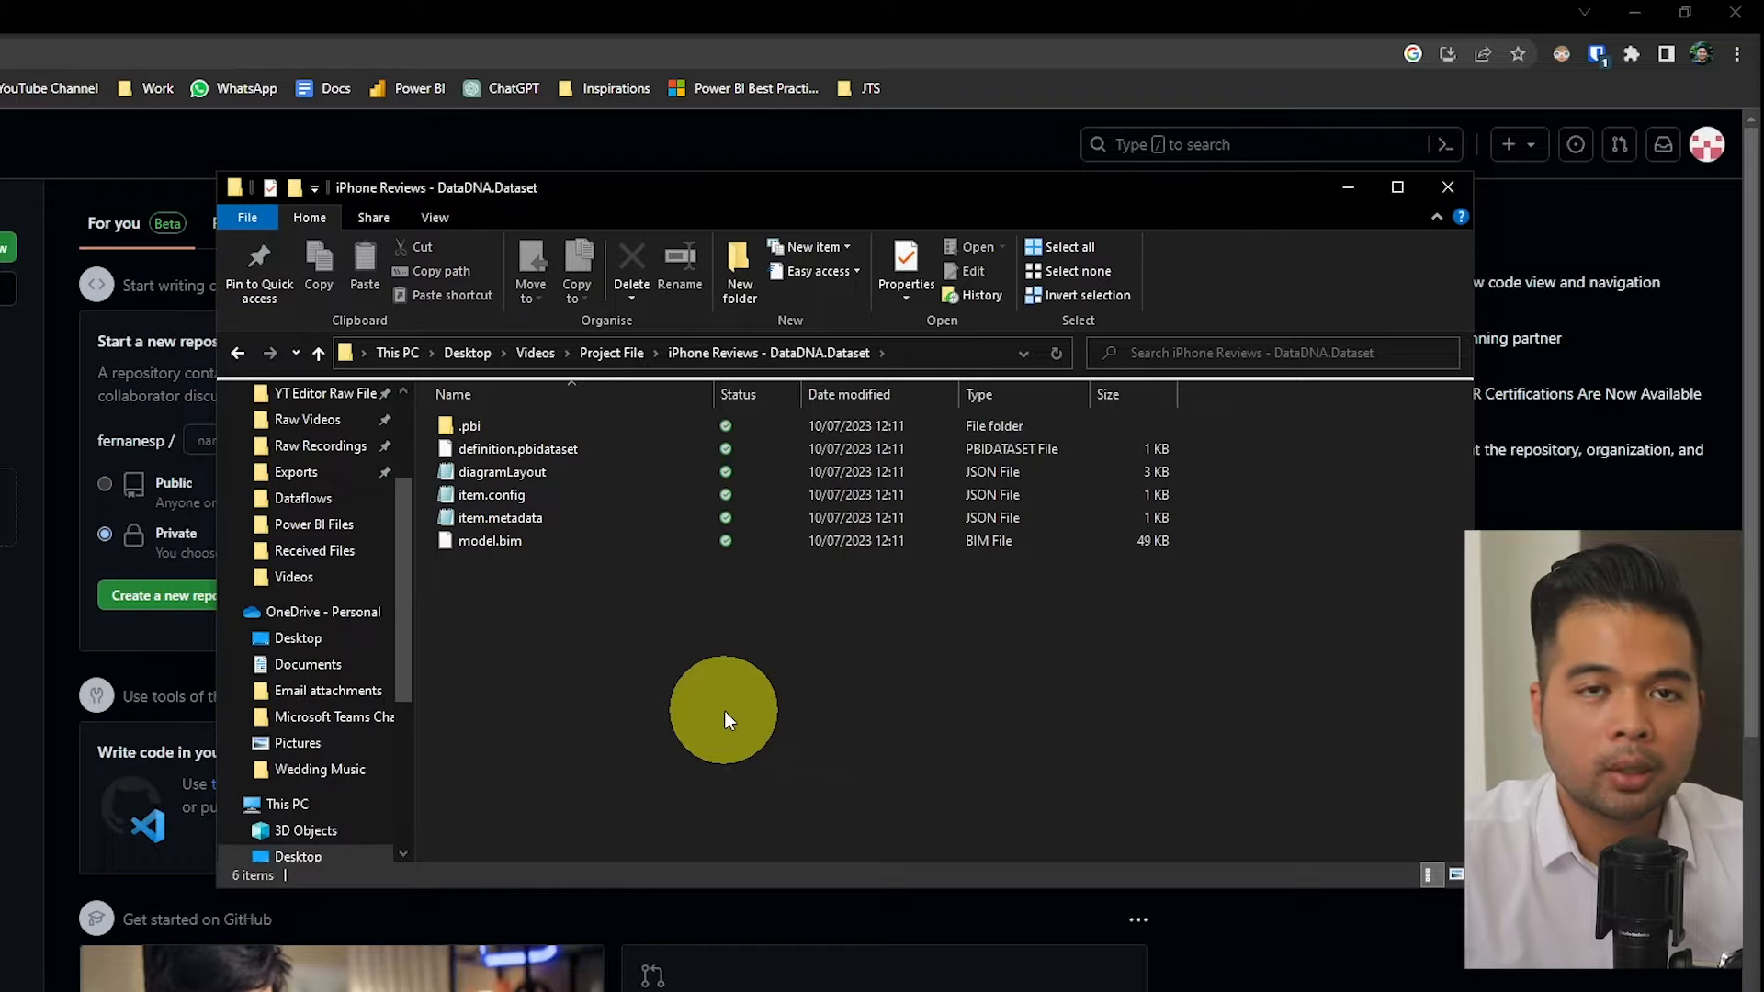
{"action": "right_click", "coordinate": [520, 547]}
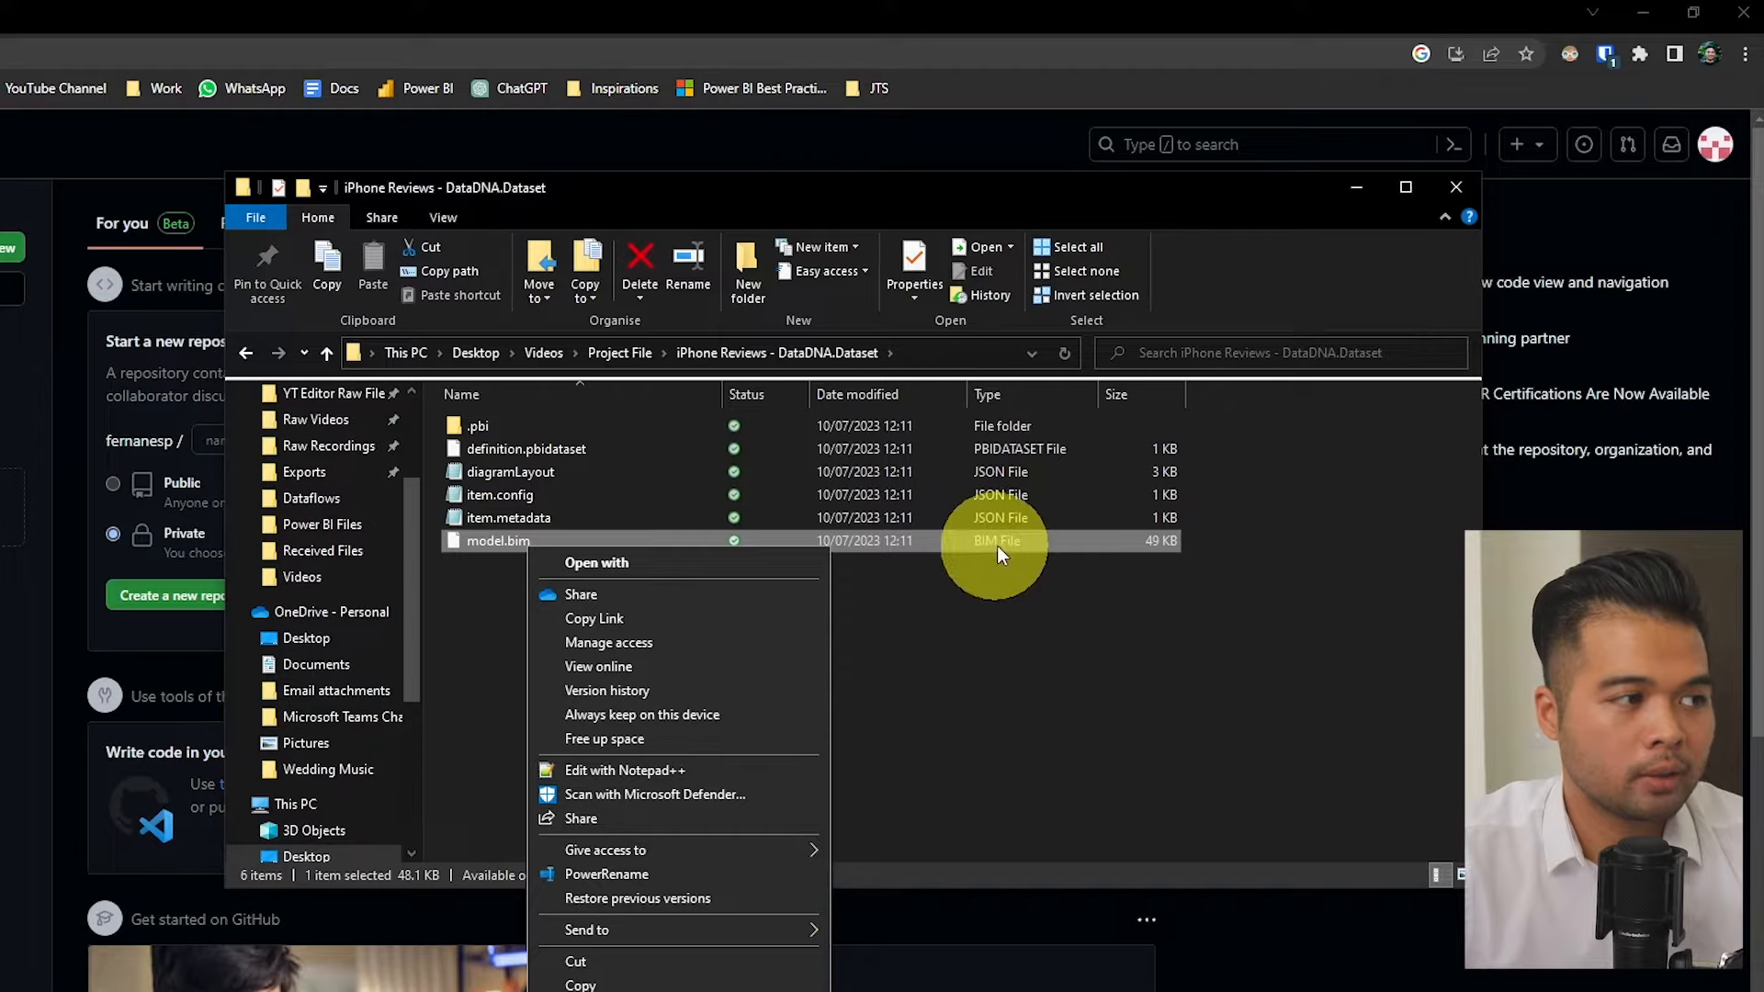
{"action": "left_click", "coordinate": [729, 773]}
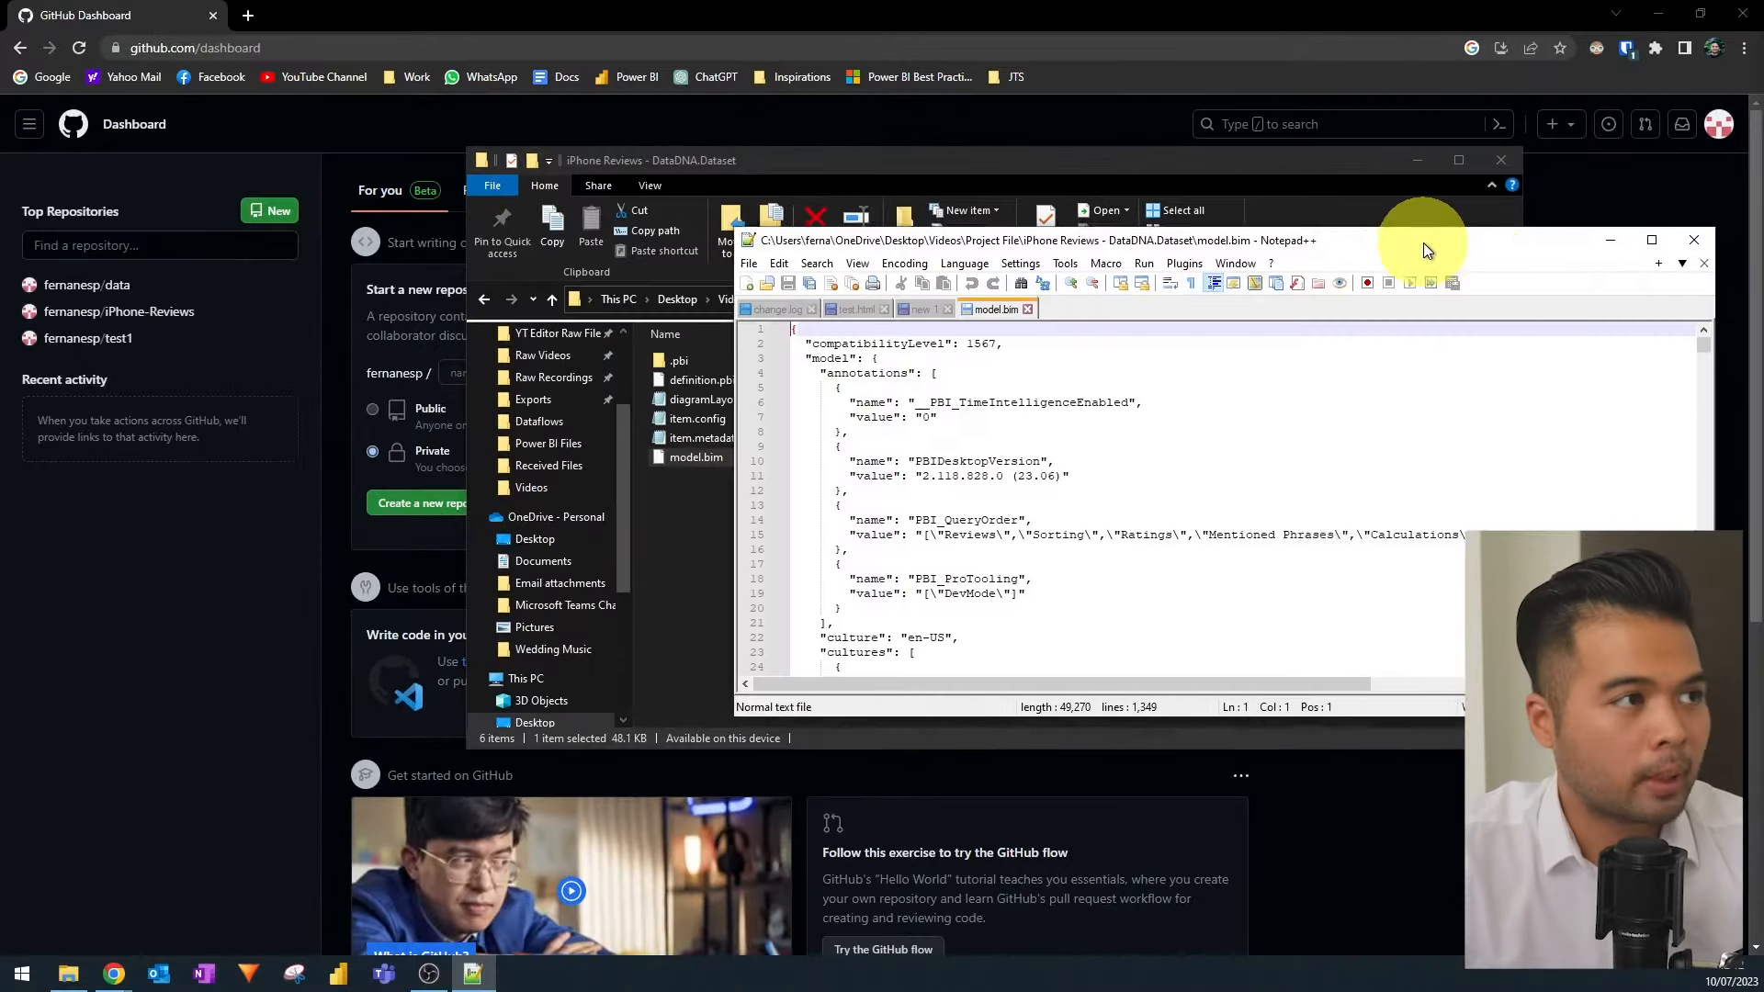
{"action": "left_click_drag", "start_coordinate": [1427, 250], "coordinate": [1142, 3]}
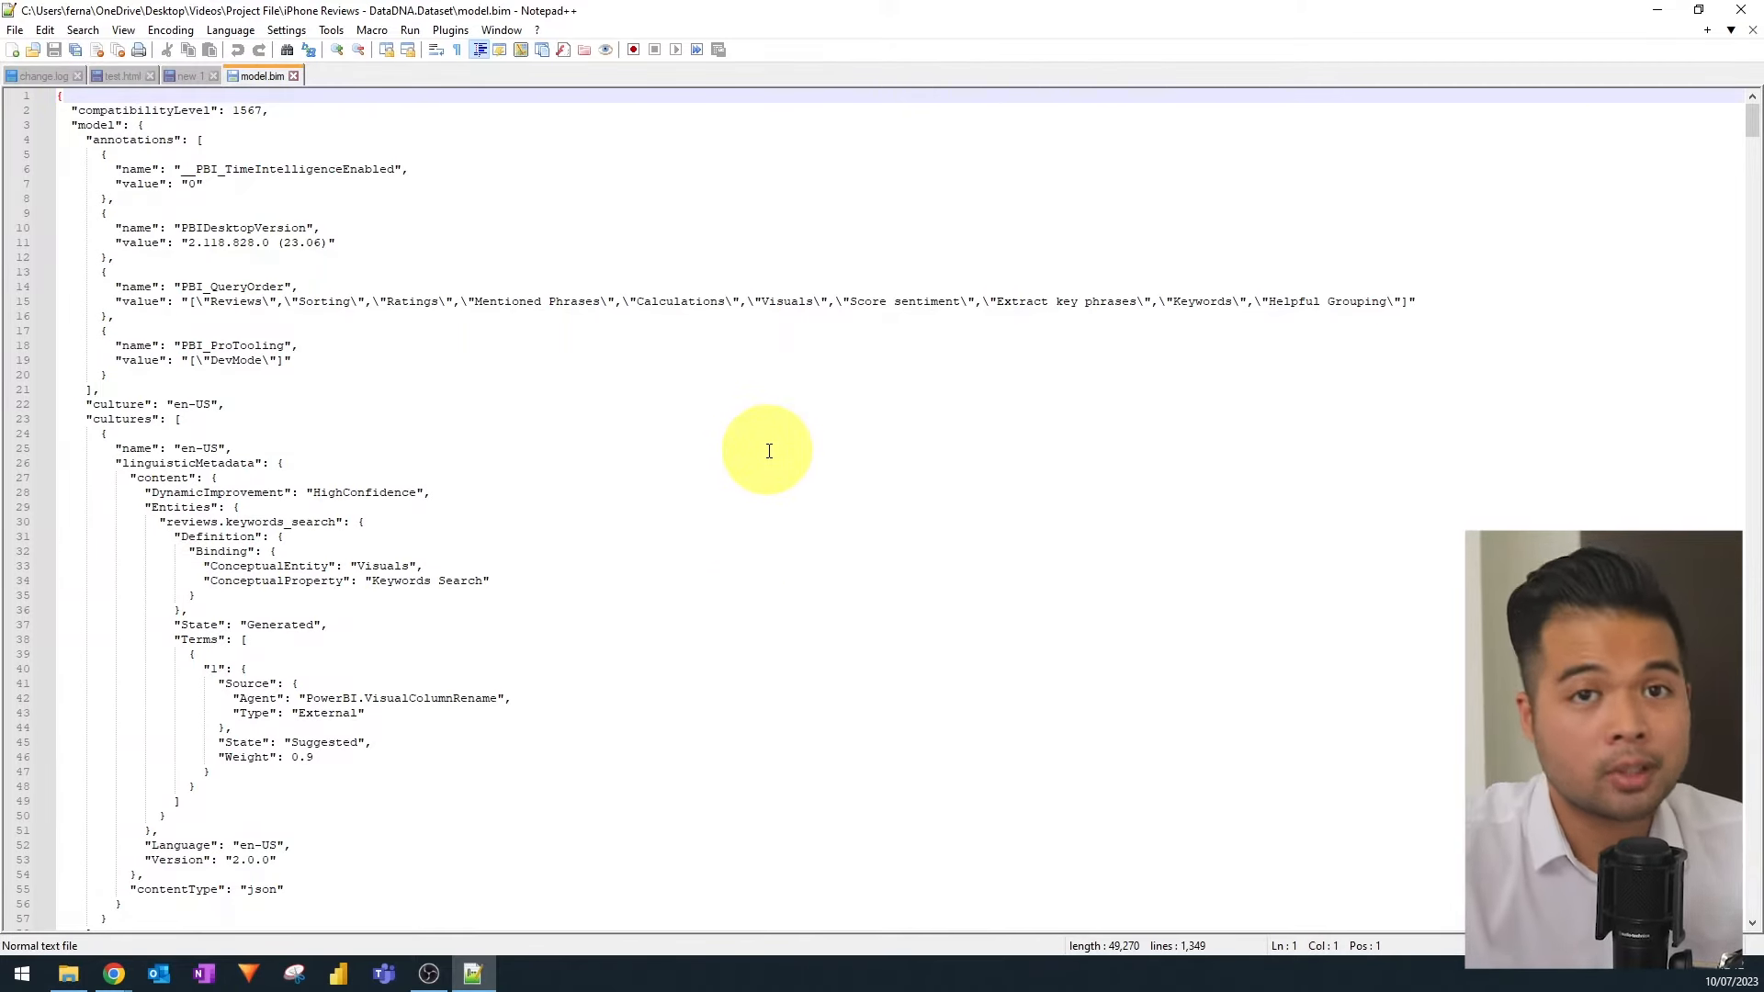
{"action": "scroll", "coordinate": [769, 452], "scroll_direction": "down", "scroll_amount": 20}
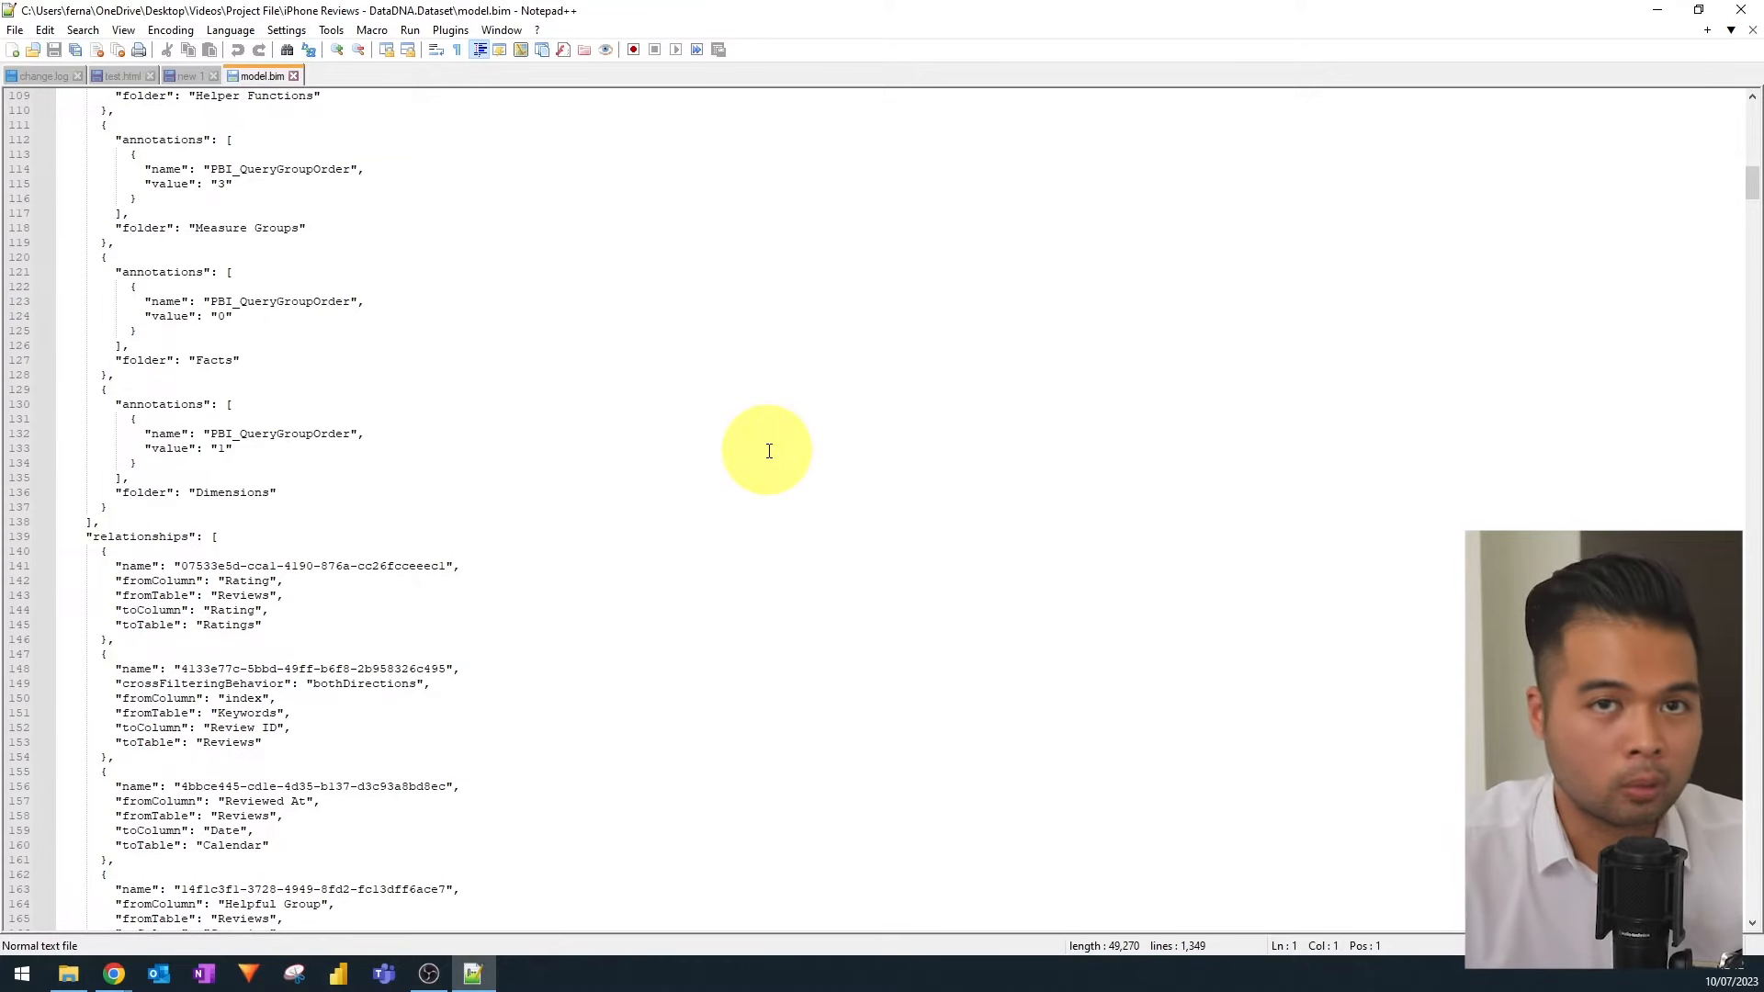
{"action": "scroll", "coordinate": [769, 451], "scroll_direction": "down", "scroll_amount": 6}
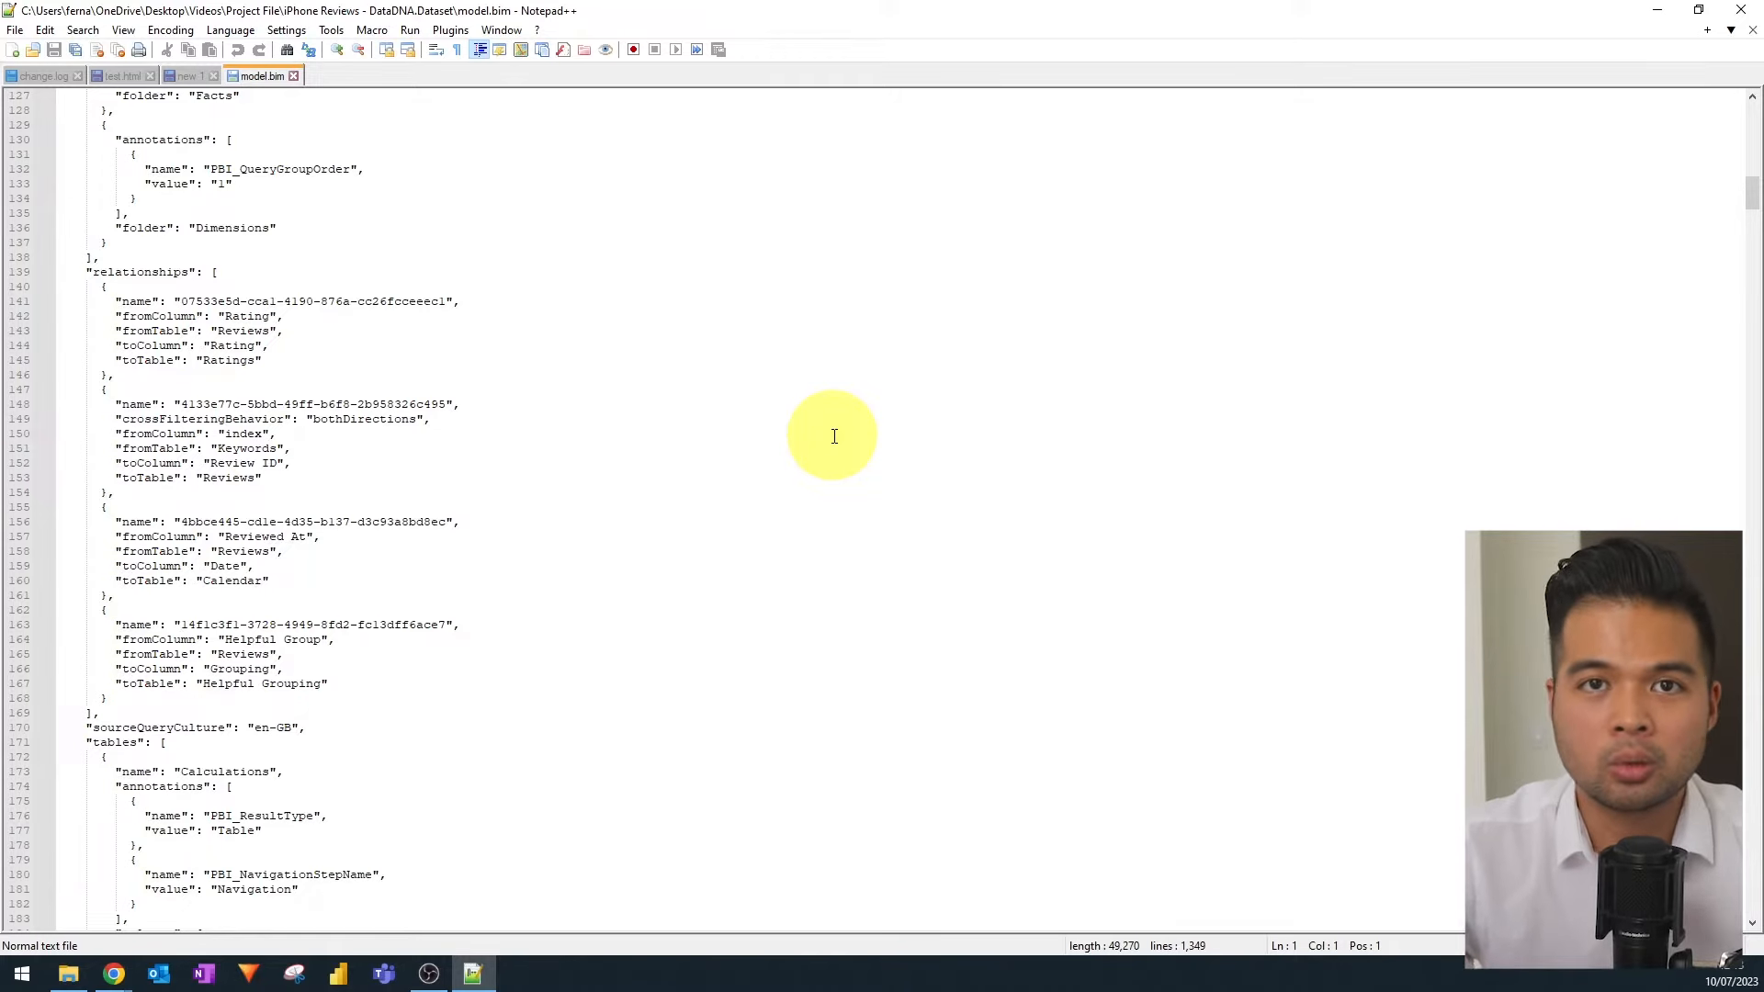
{"action": "left_click", "coordinate": [1740, 10]}
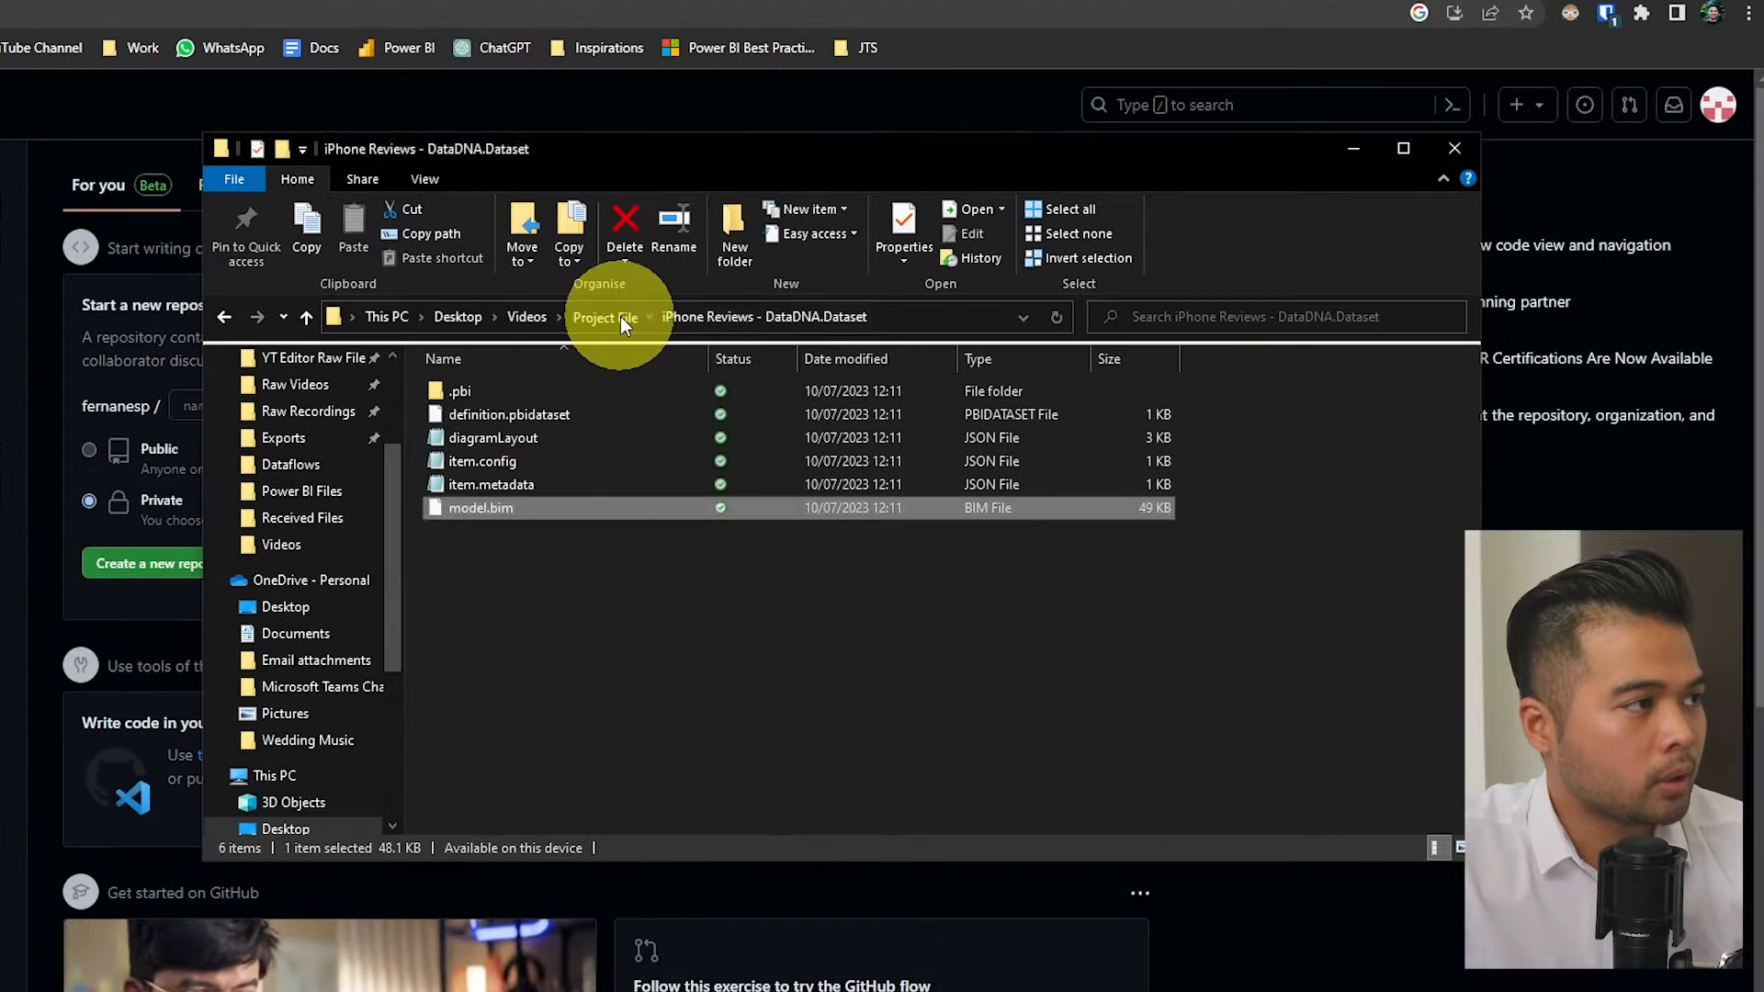
Return to the Project File folder and open the iPhone Reviews - DataDNA project file in Power BI Desktop
{"action": "left_click", "coordinate": [797, 300]}
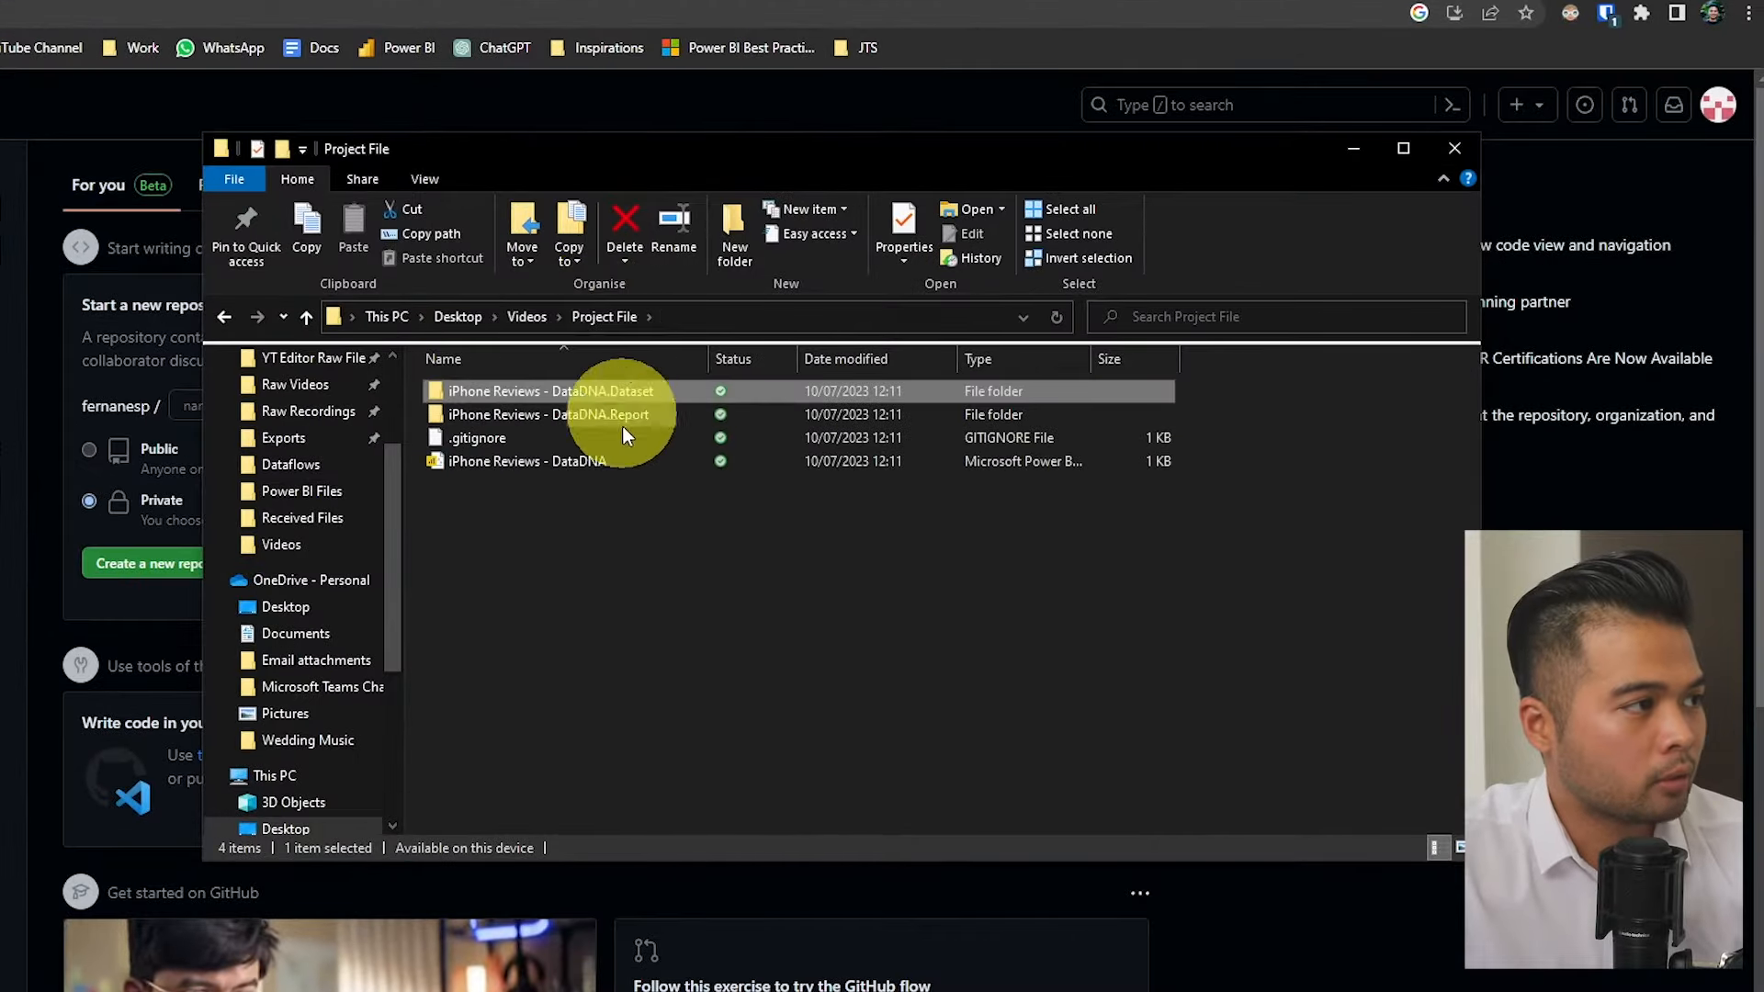
{"action": "double_click", "coordinate": [563, 472]}
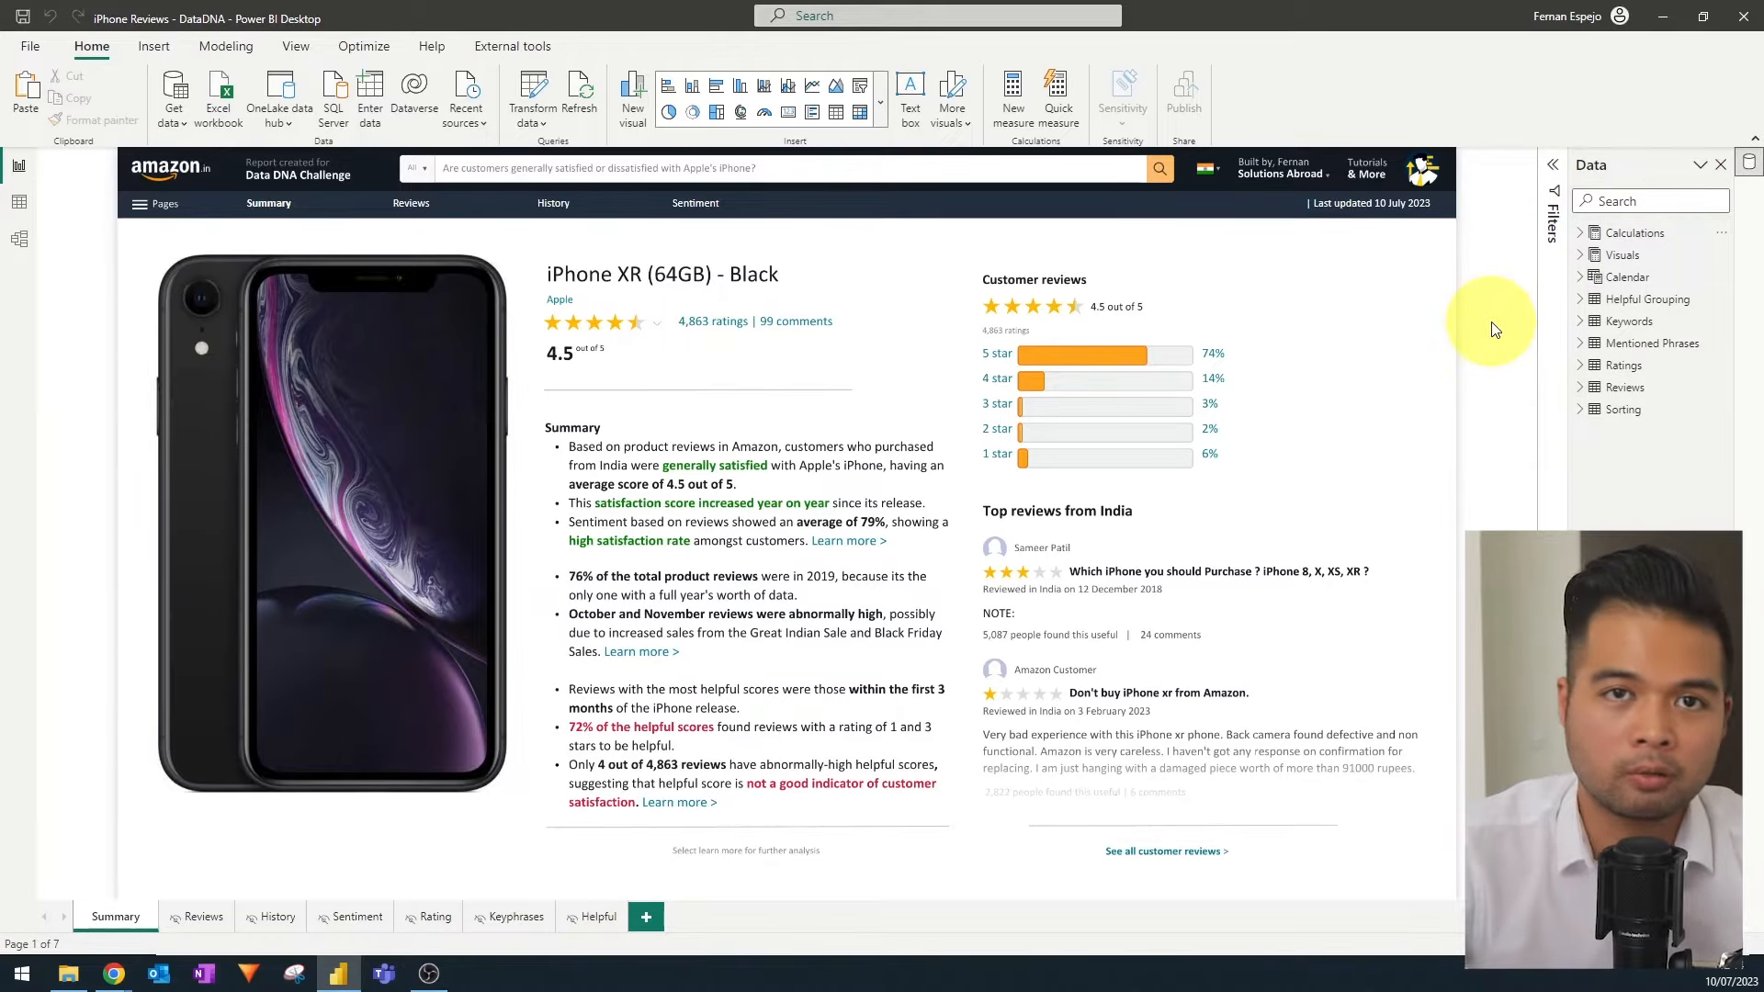
Switch to File Explorer and examine the contents of the project's Dataset and Report folders
{"action": "left_click", "coordinate": [68, 972]}
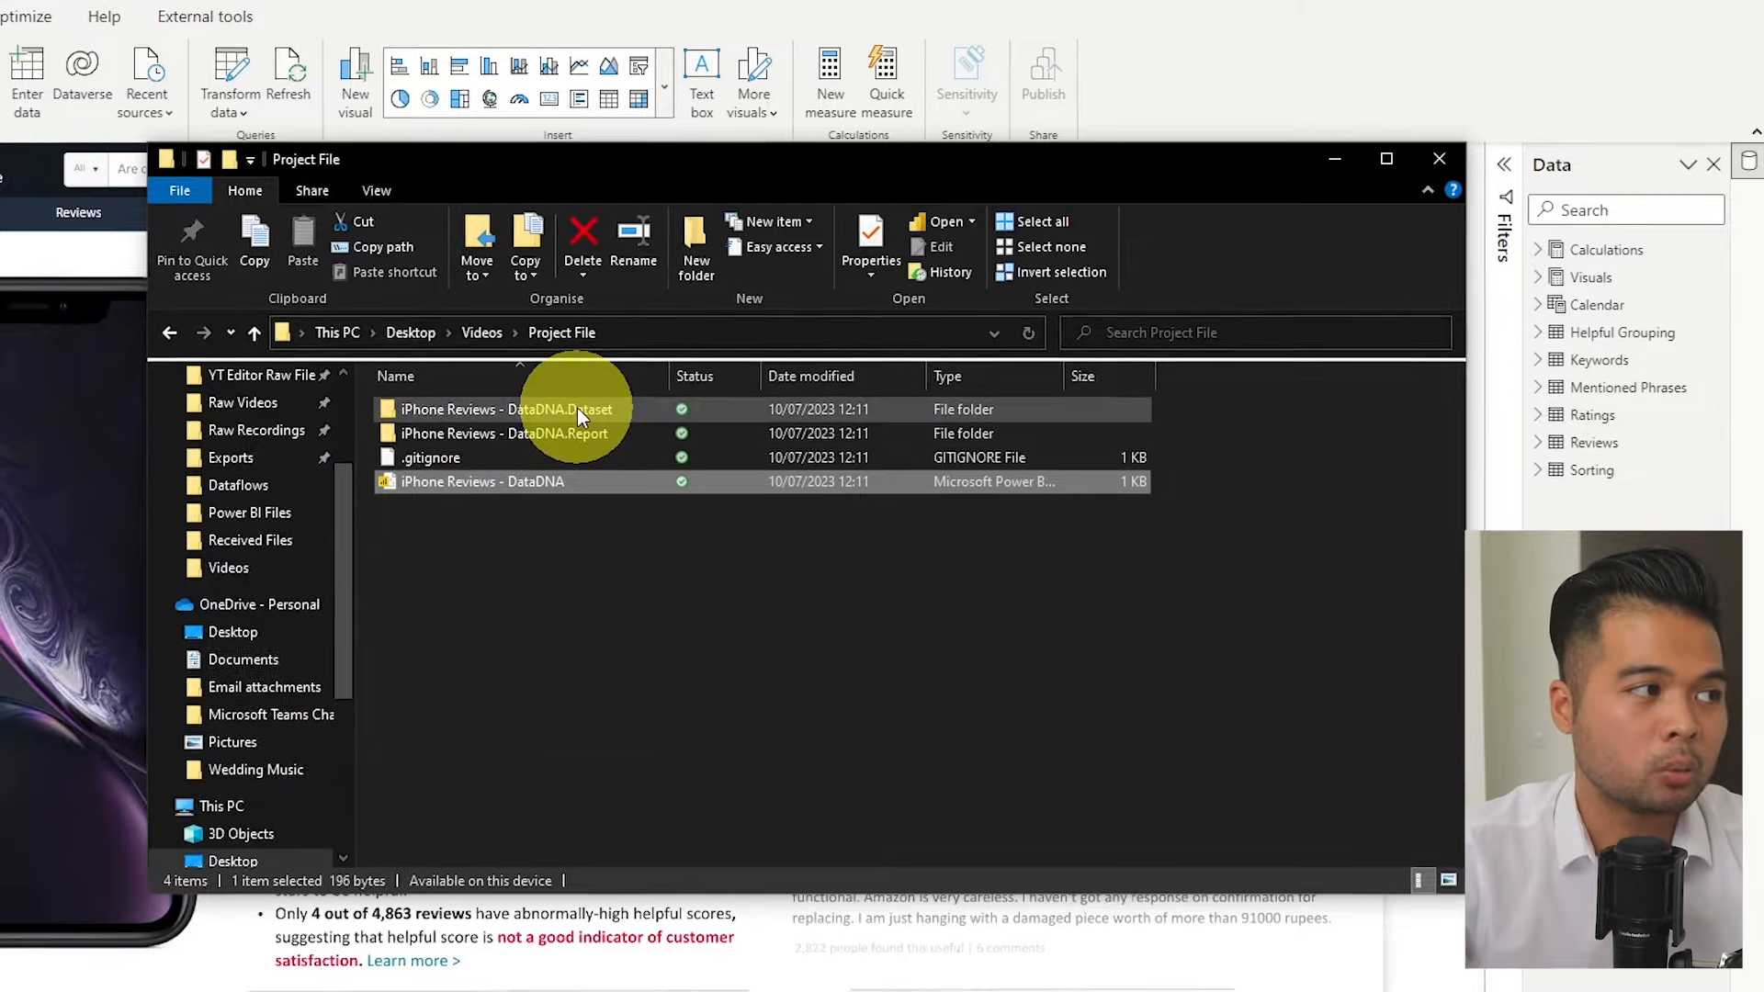
{"action": "double_click", "coordinate": [576, 408]}
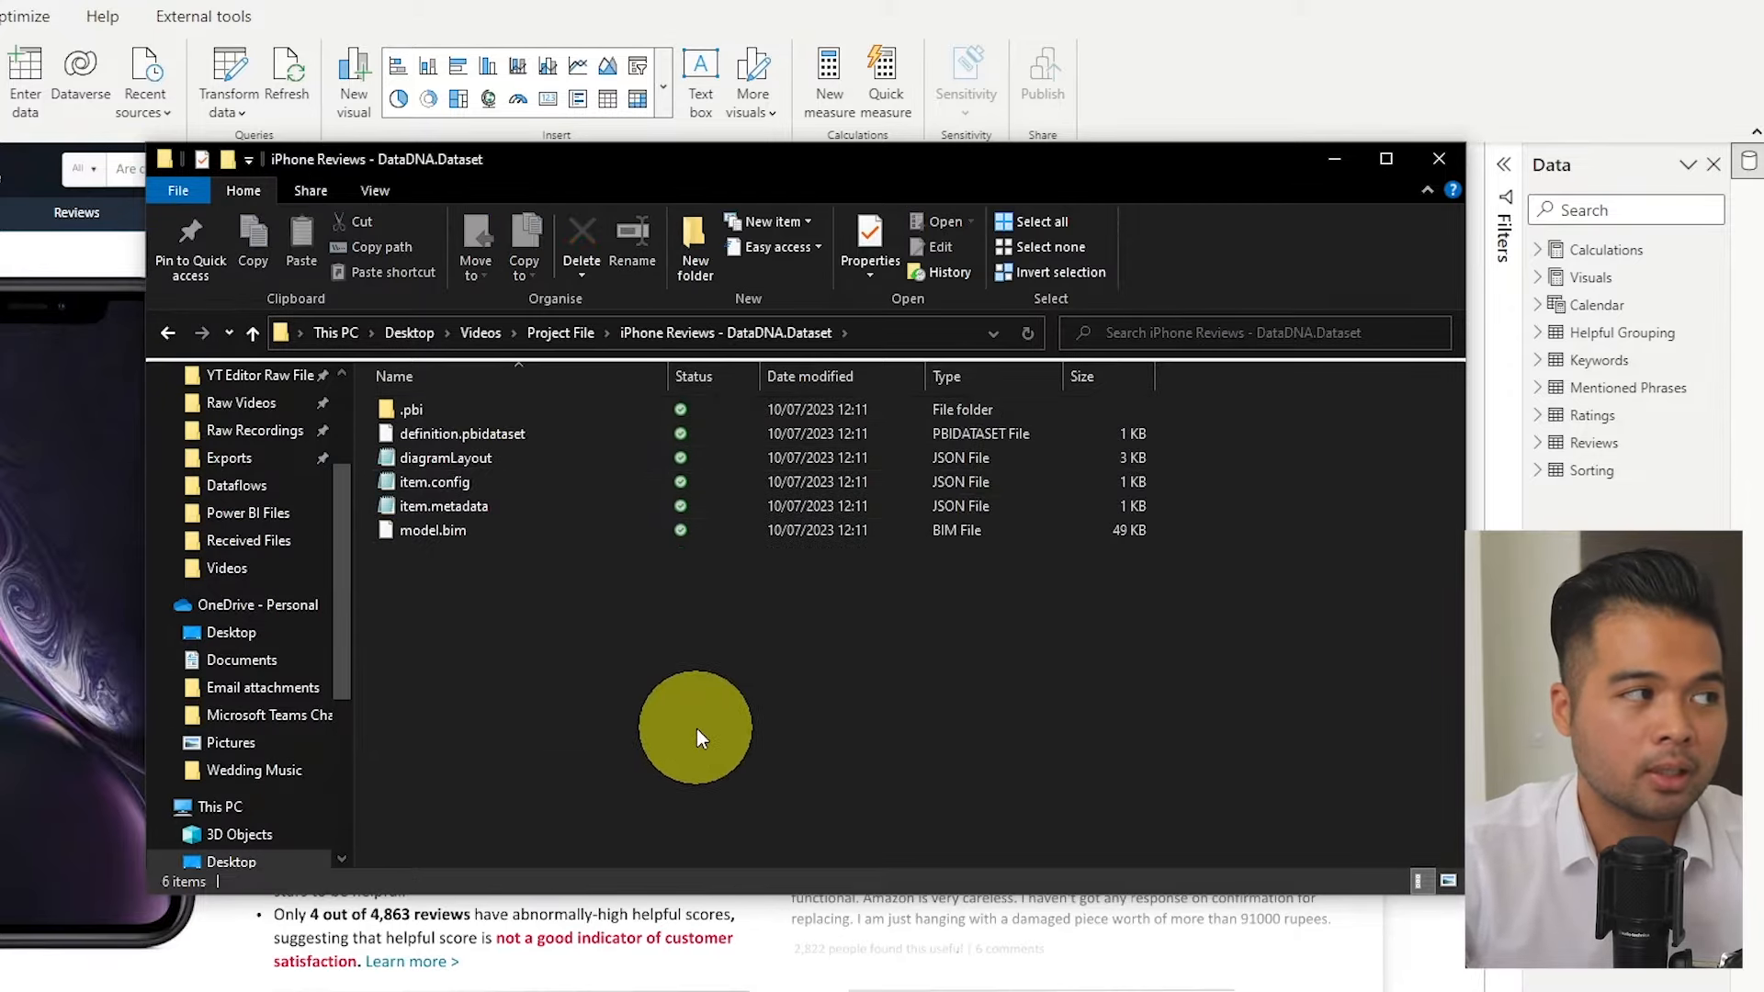
{"action": "left_click", "coordinate": [167, 332]}
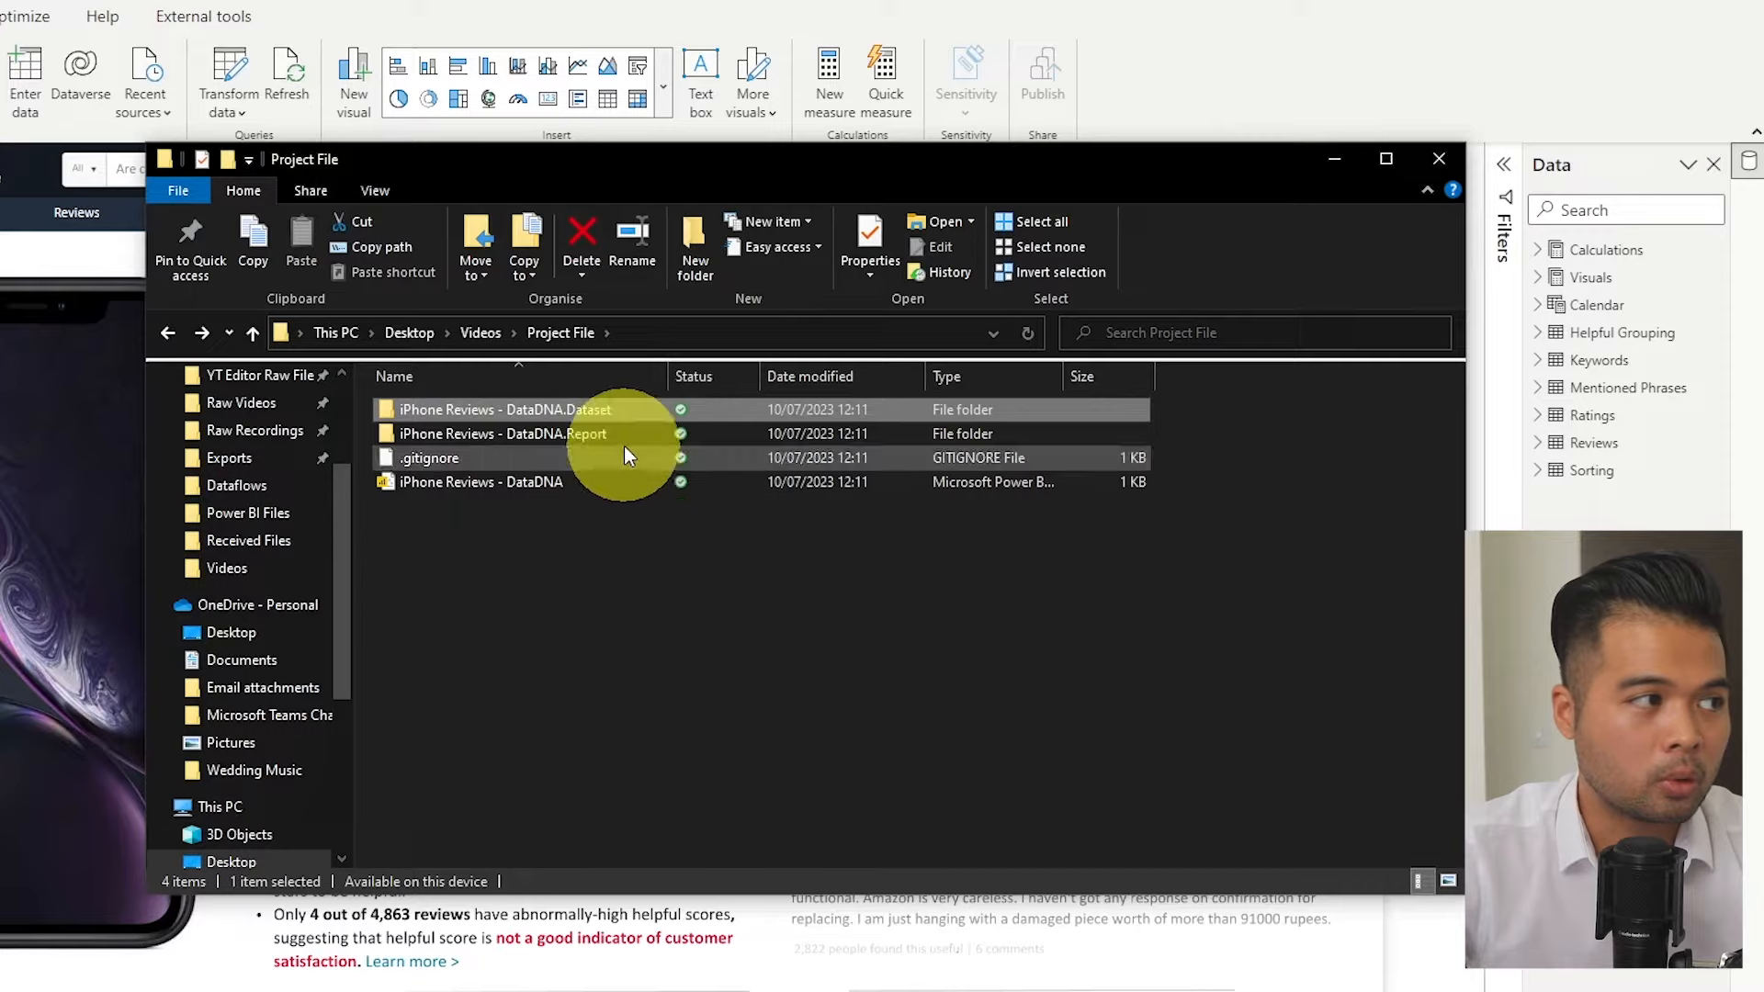
{"action": "left_click", "coordinate": [623, 440]}
{"action": "double_click", "coordinate": [622, 433]}
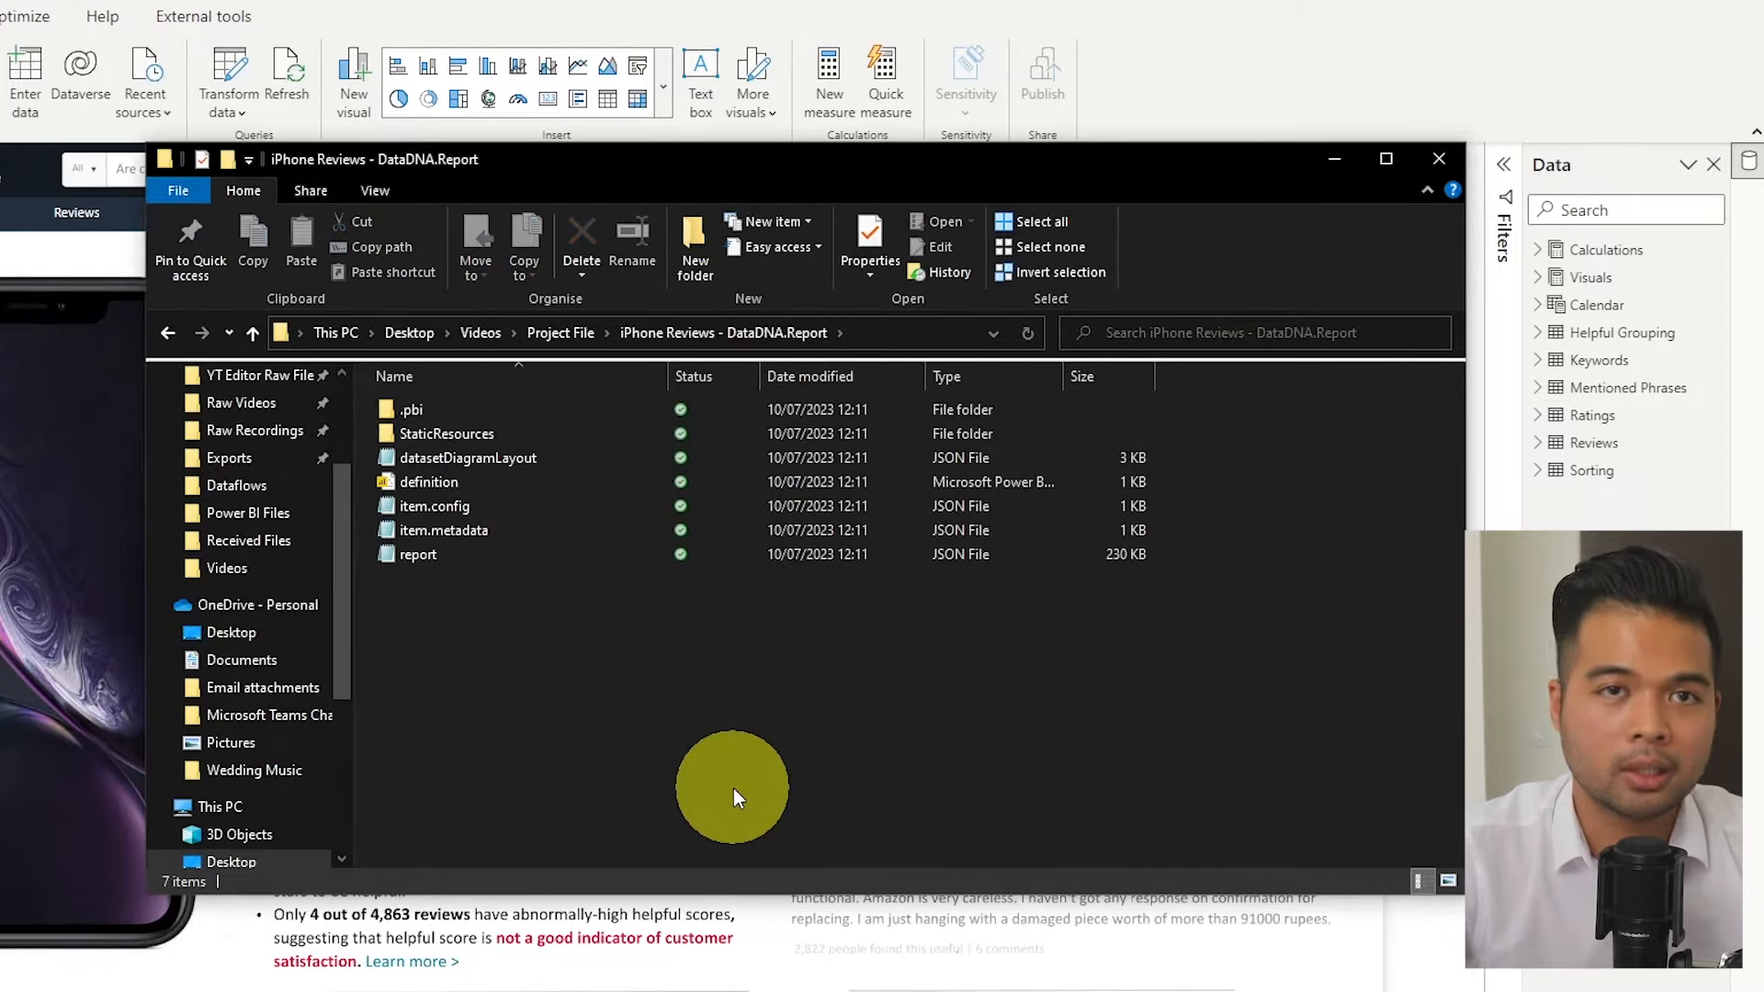
{"action": "left_click", "coordinate": [168, 333]}
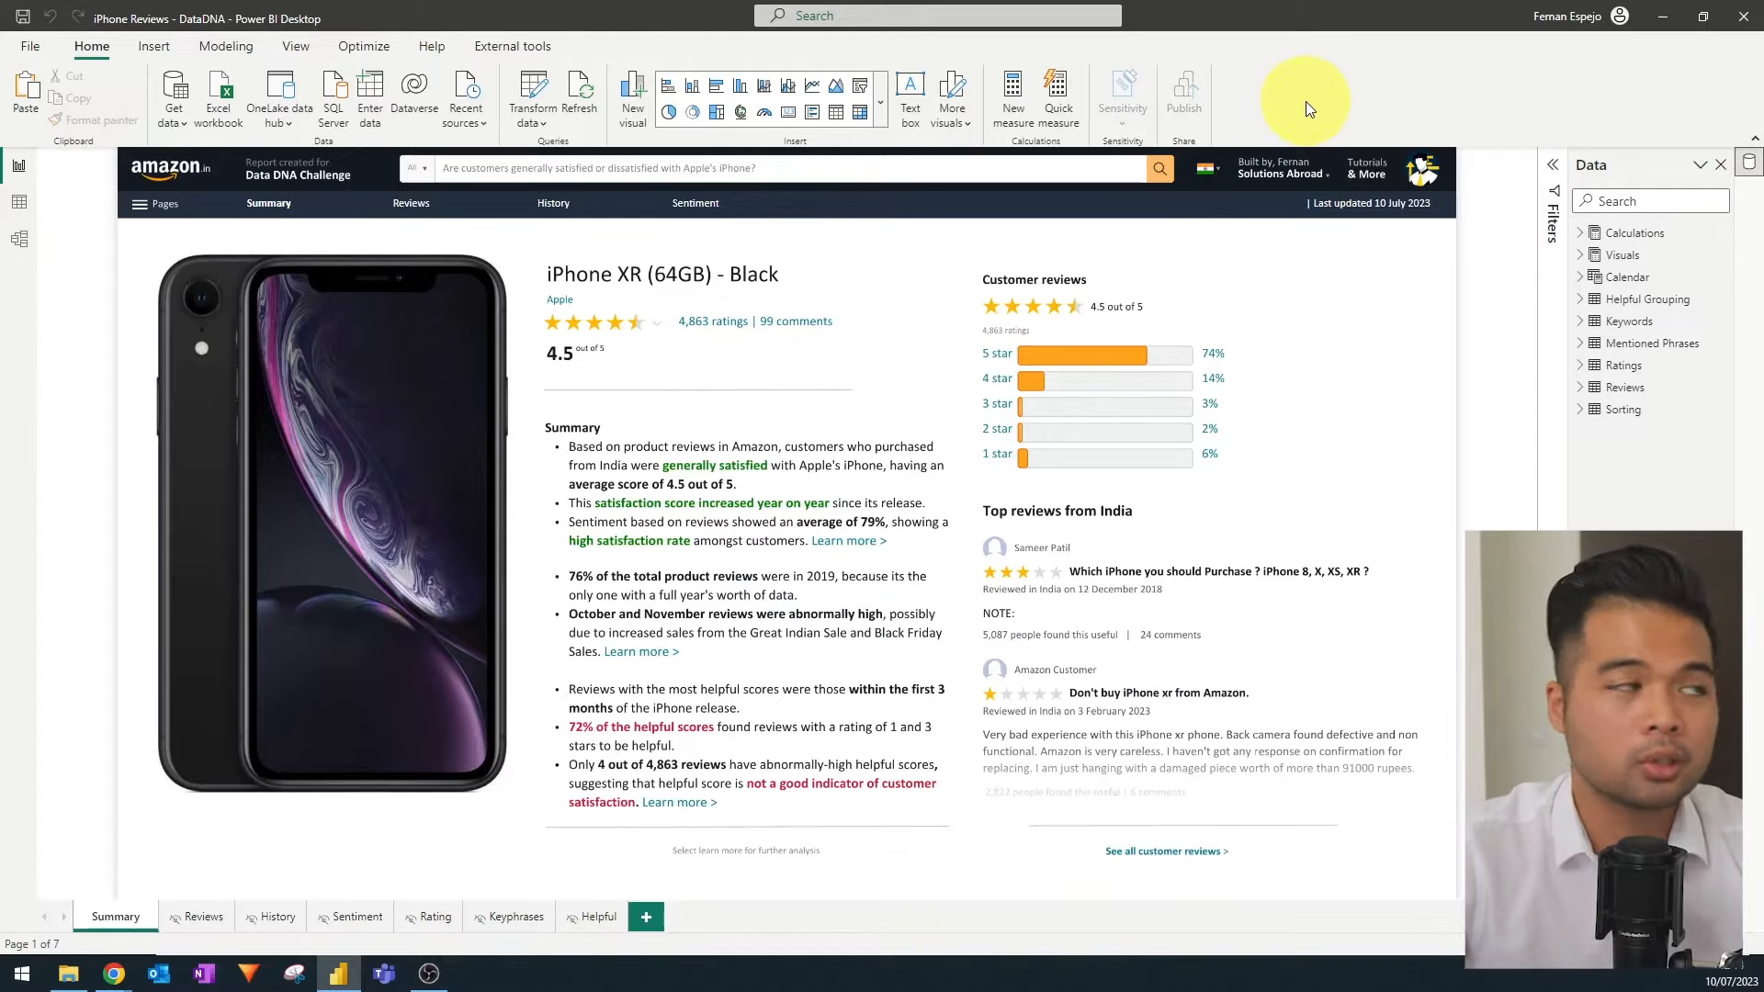
Start saving a copy of the report in Power BI Desktop and choose the Power BI file (*.pbix) format
{"action": "left_click", "coordinate": [42, 49]}
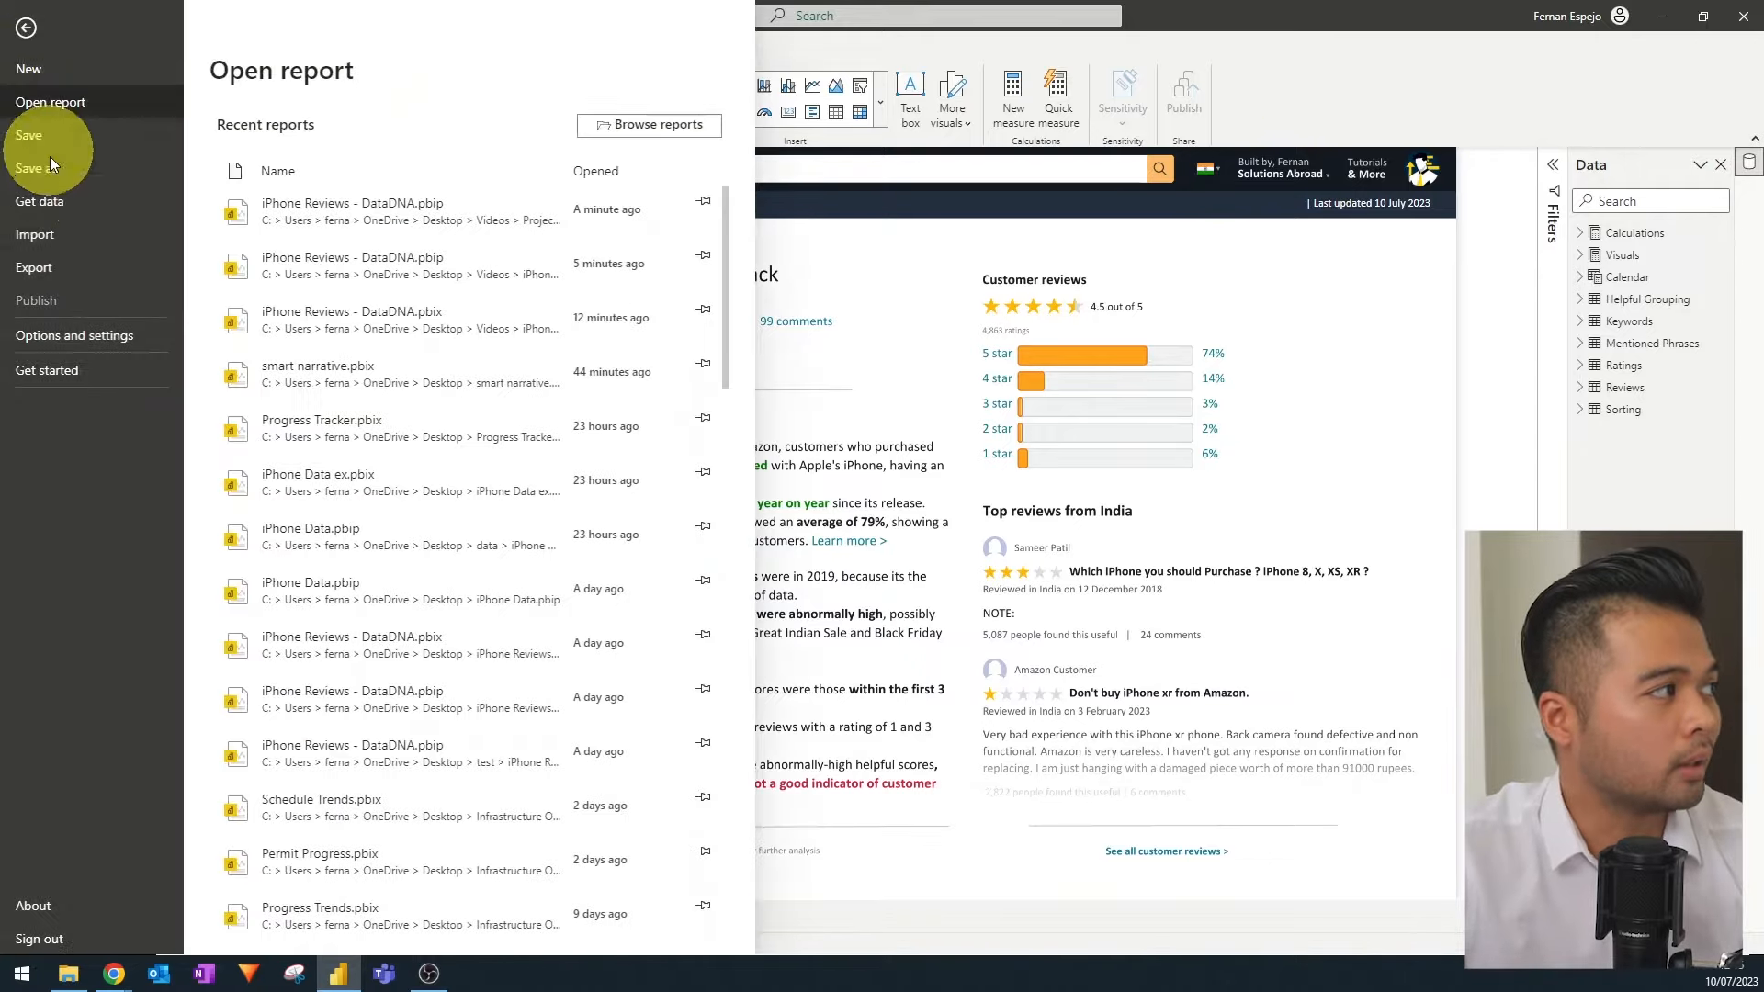
{"action": "left_click", "coordinate": [102, 171]}
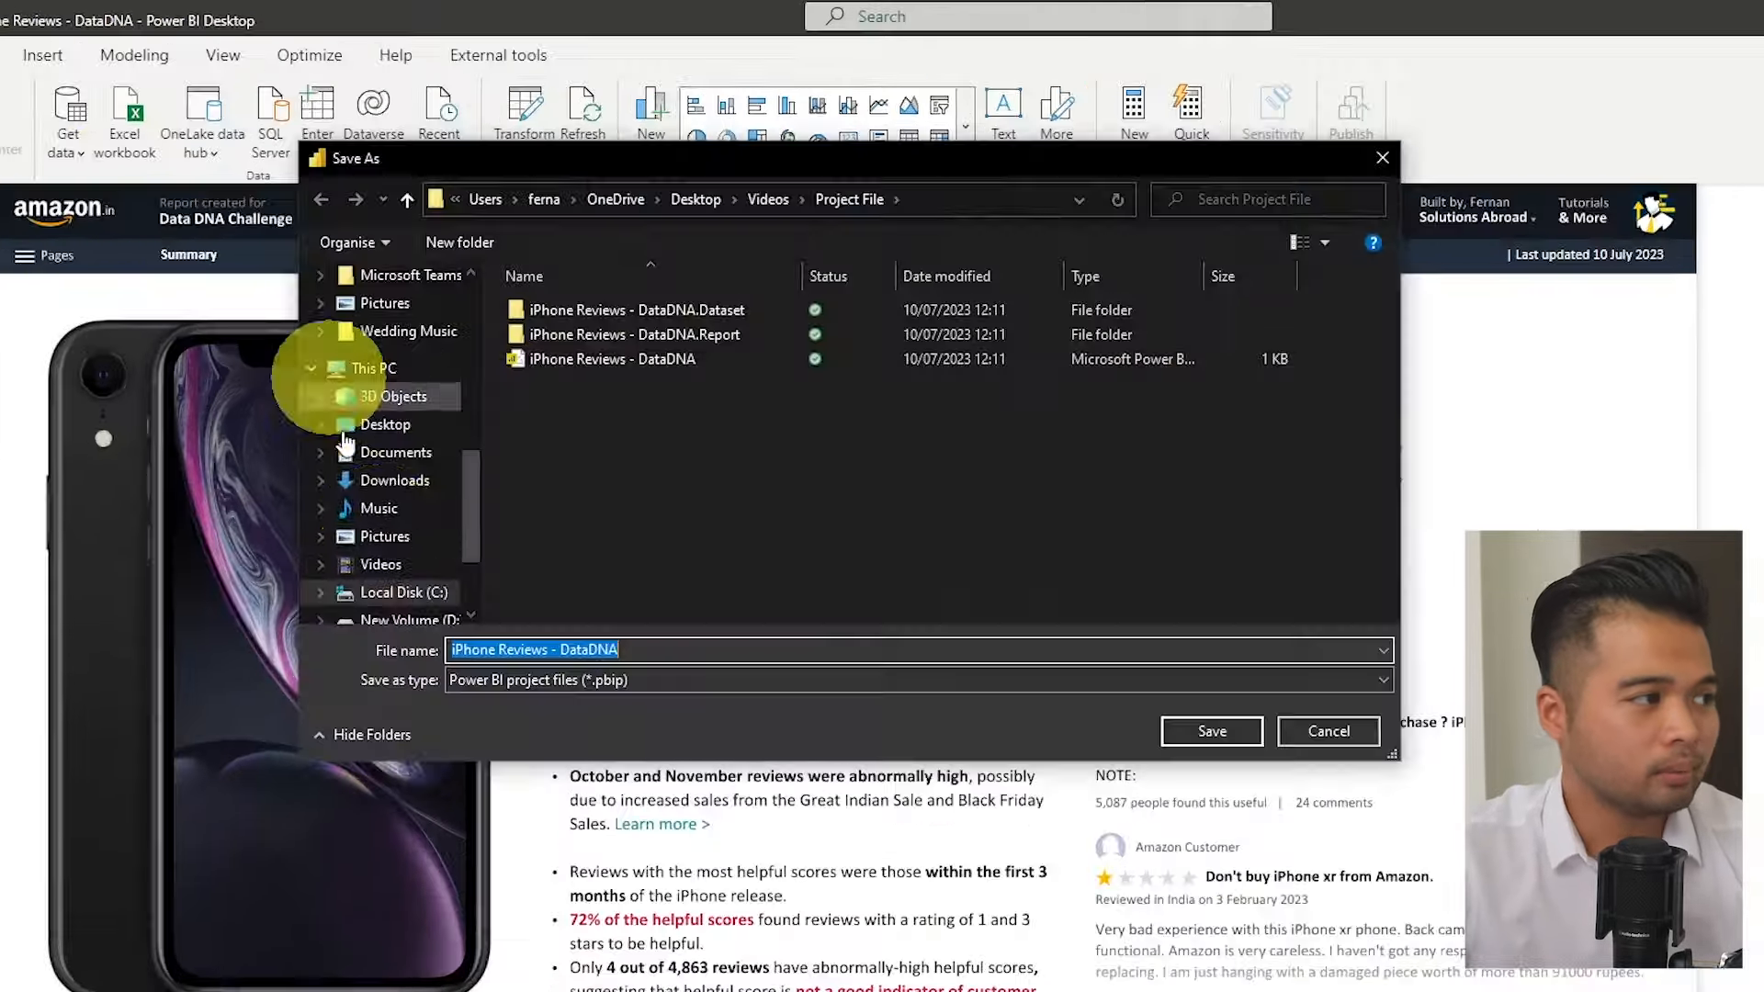
{"action": "left_click", "coordinate": [566, 680]}
{"action": "left_click", "coordinate": [582, 709]}
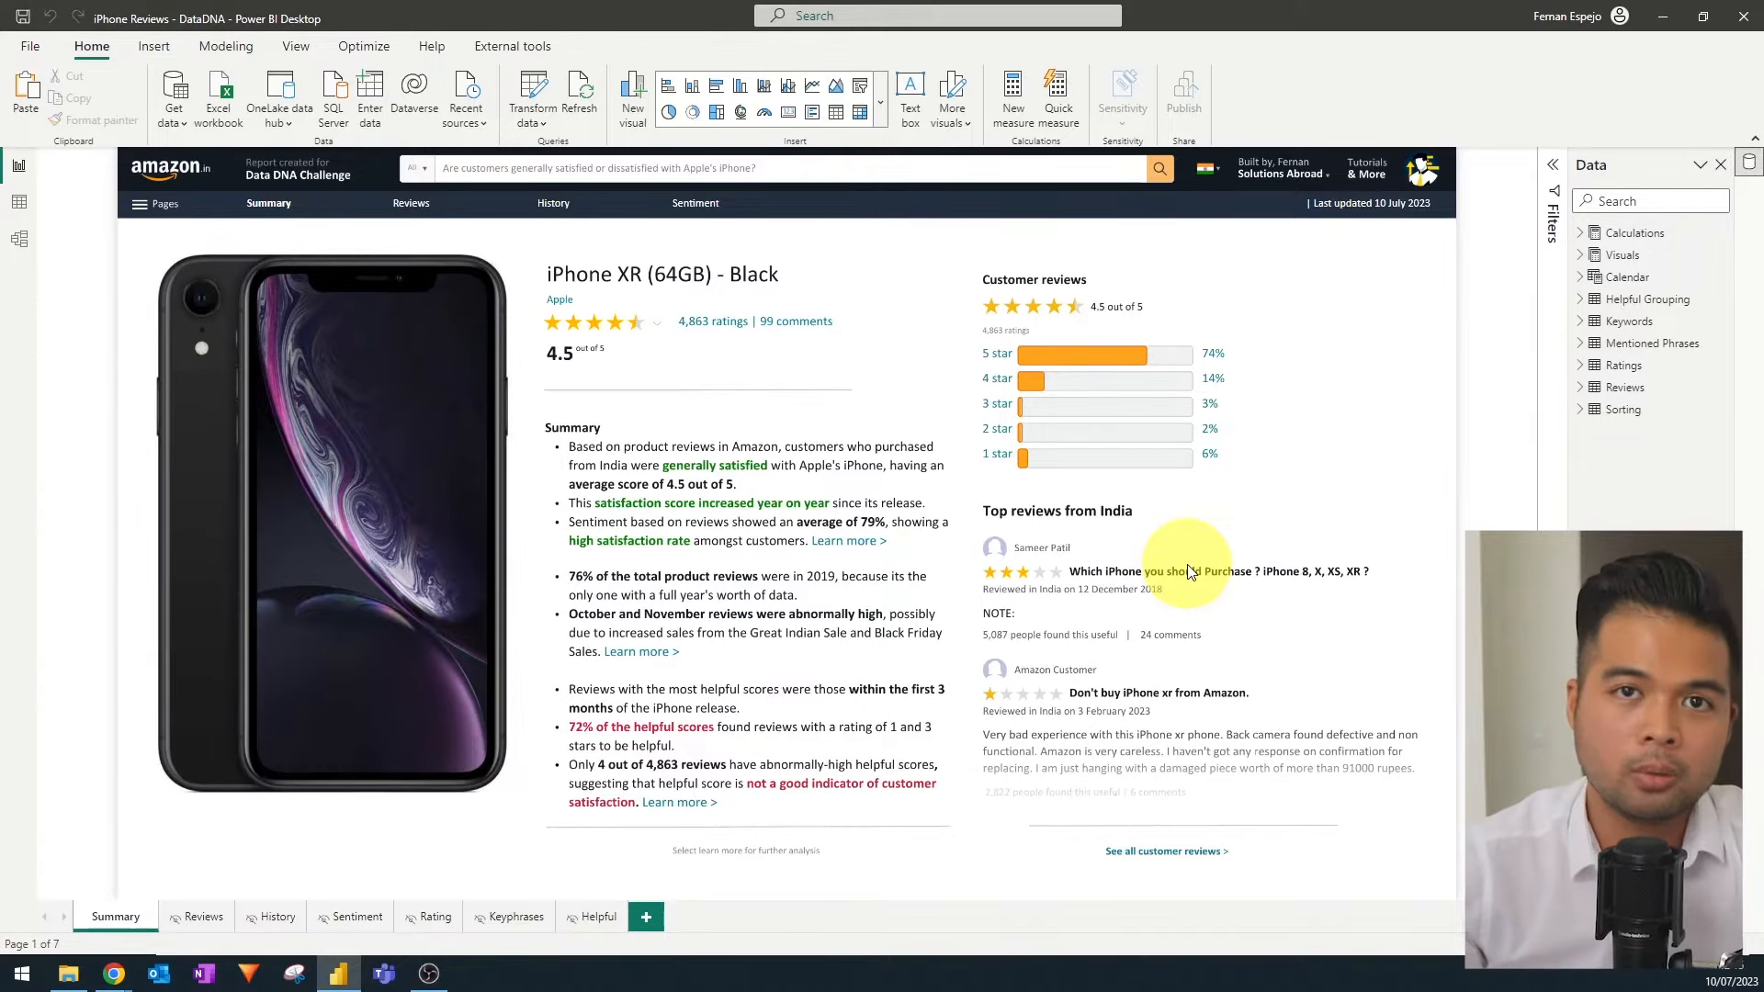
Switch to GitHub Desktop and choose the Project File folder as the local path for adding an existing repository
{"action": "mouse_move", "coordinate": [114, 973]}
{"action": "left_click", "coordinate": [177, 898]}
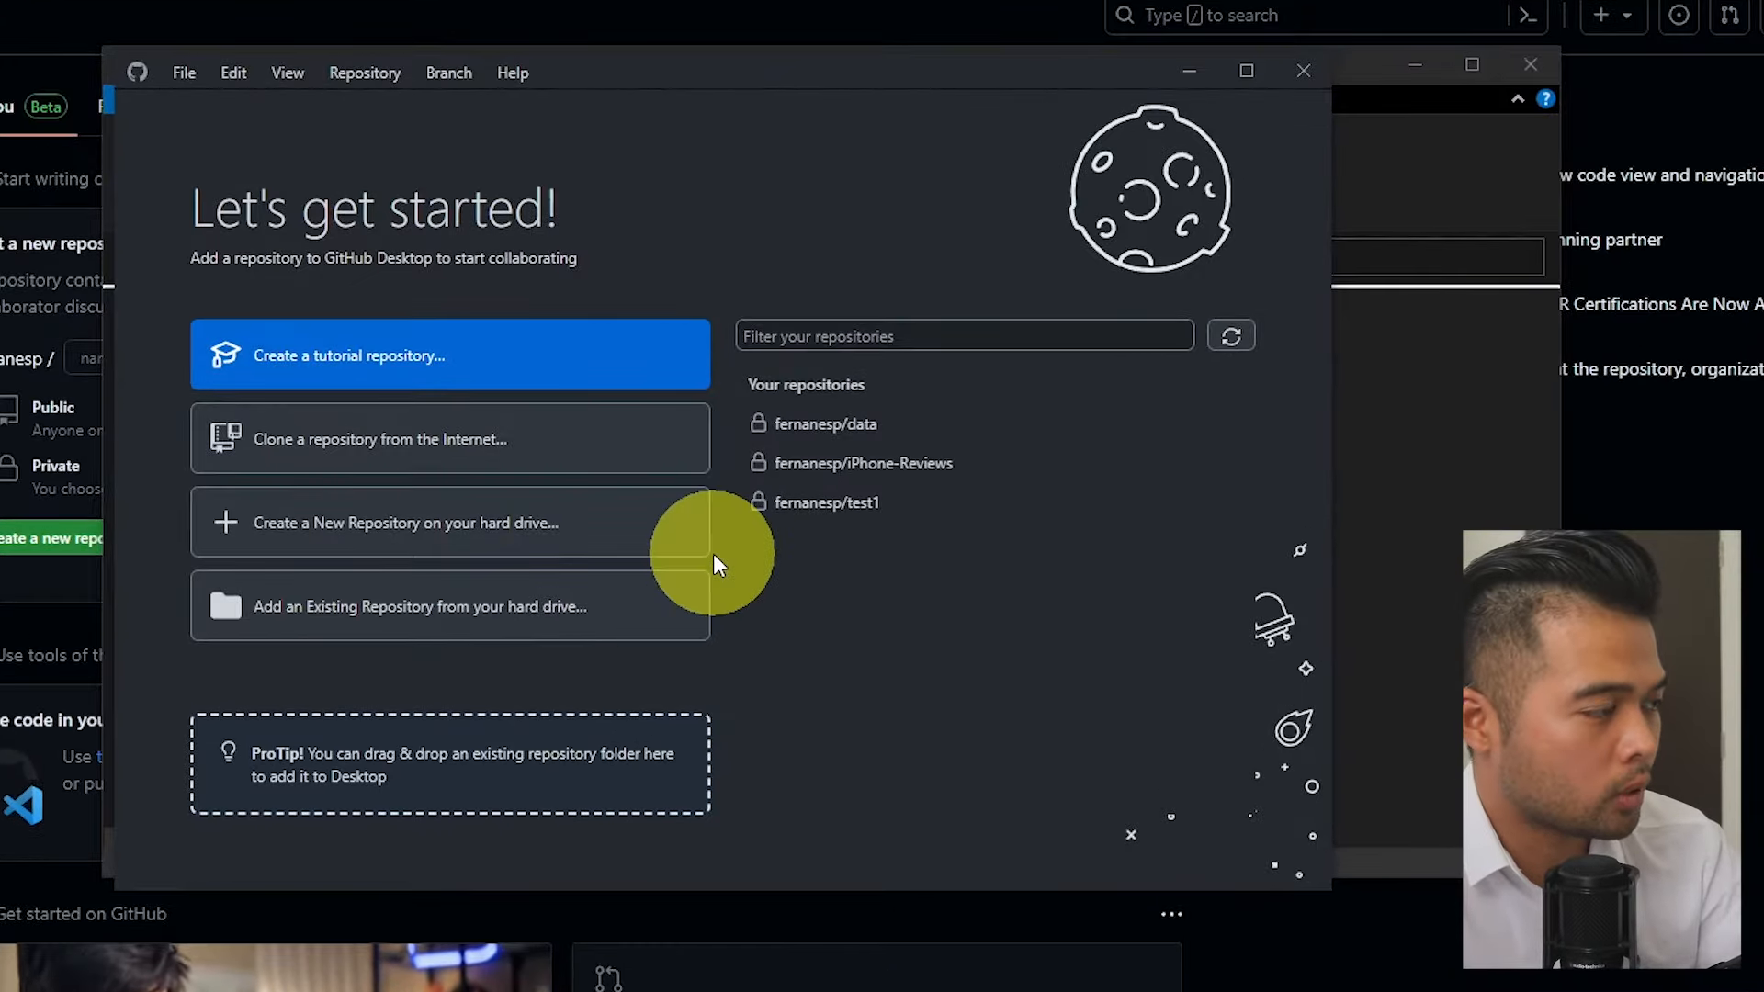
{"action": "left_click", "coordinate": [596, 599]}
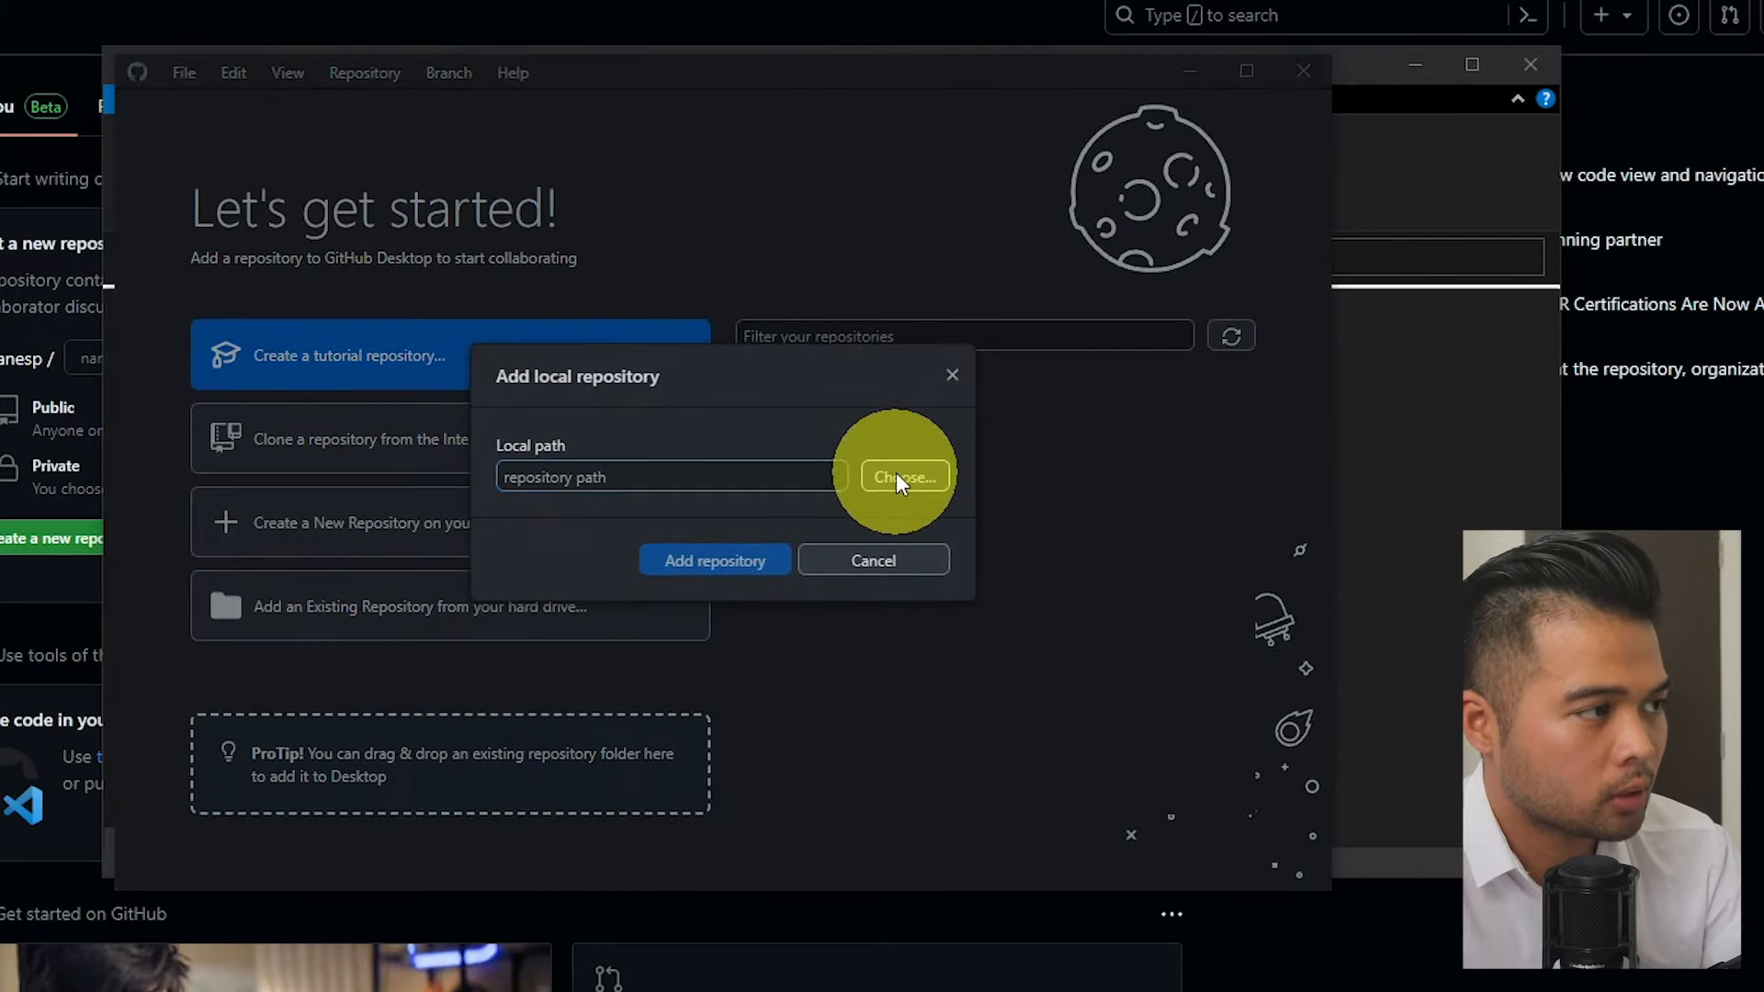
{"action": "left_click", "coordinate": [896, 472]}
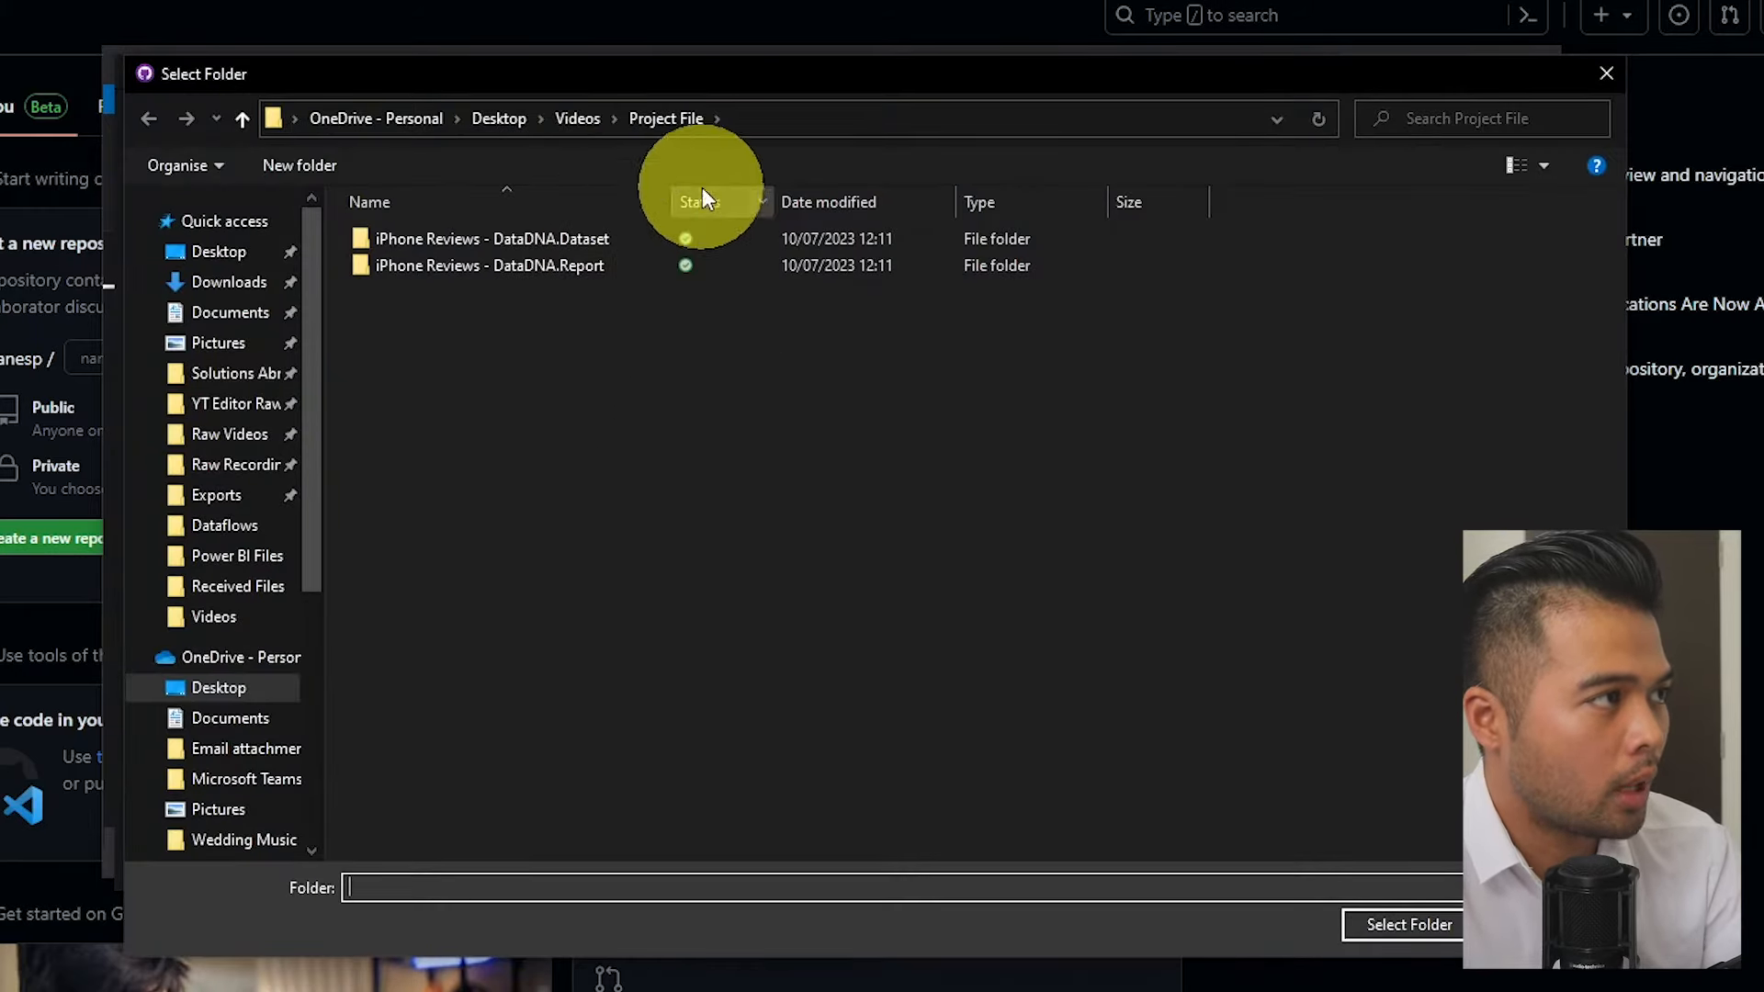
{"action": "left_click", "coordinate": [675, 118]}
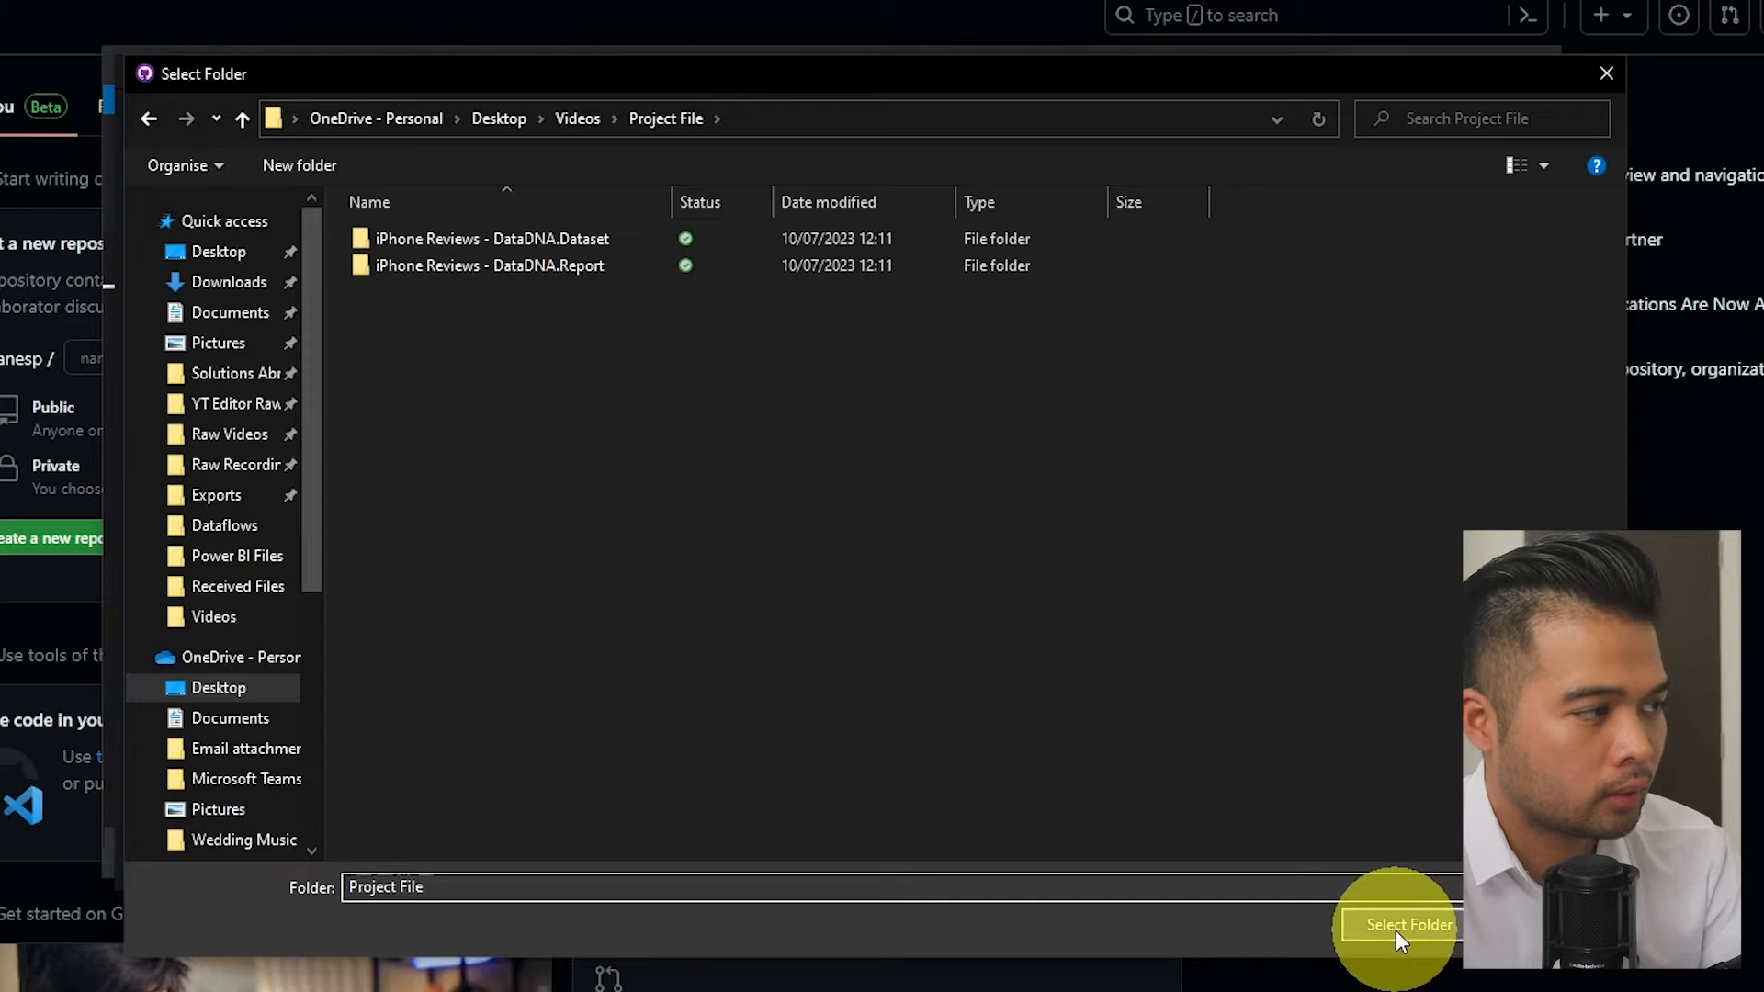
{"action": "left_click", "coordinate": [1398, 927]}
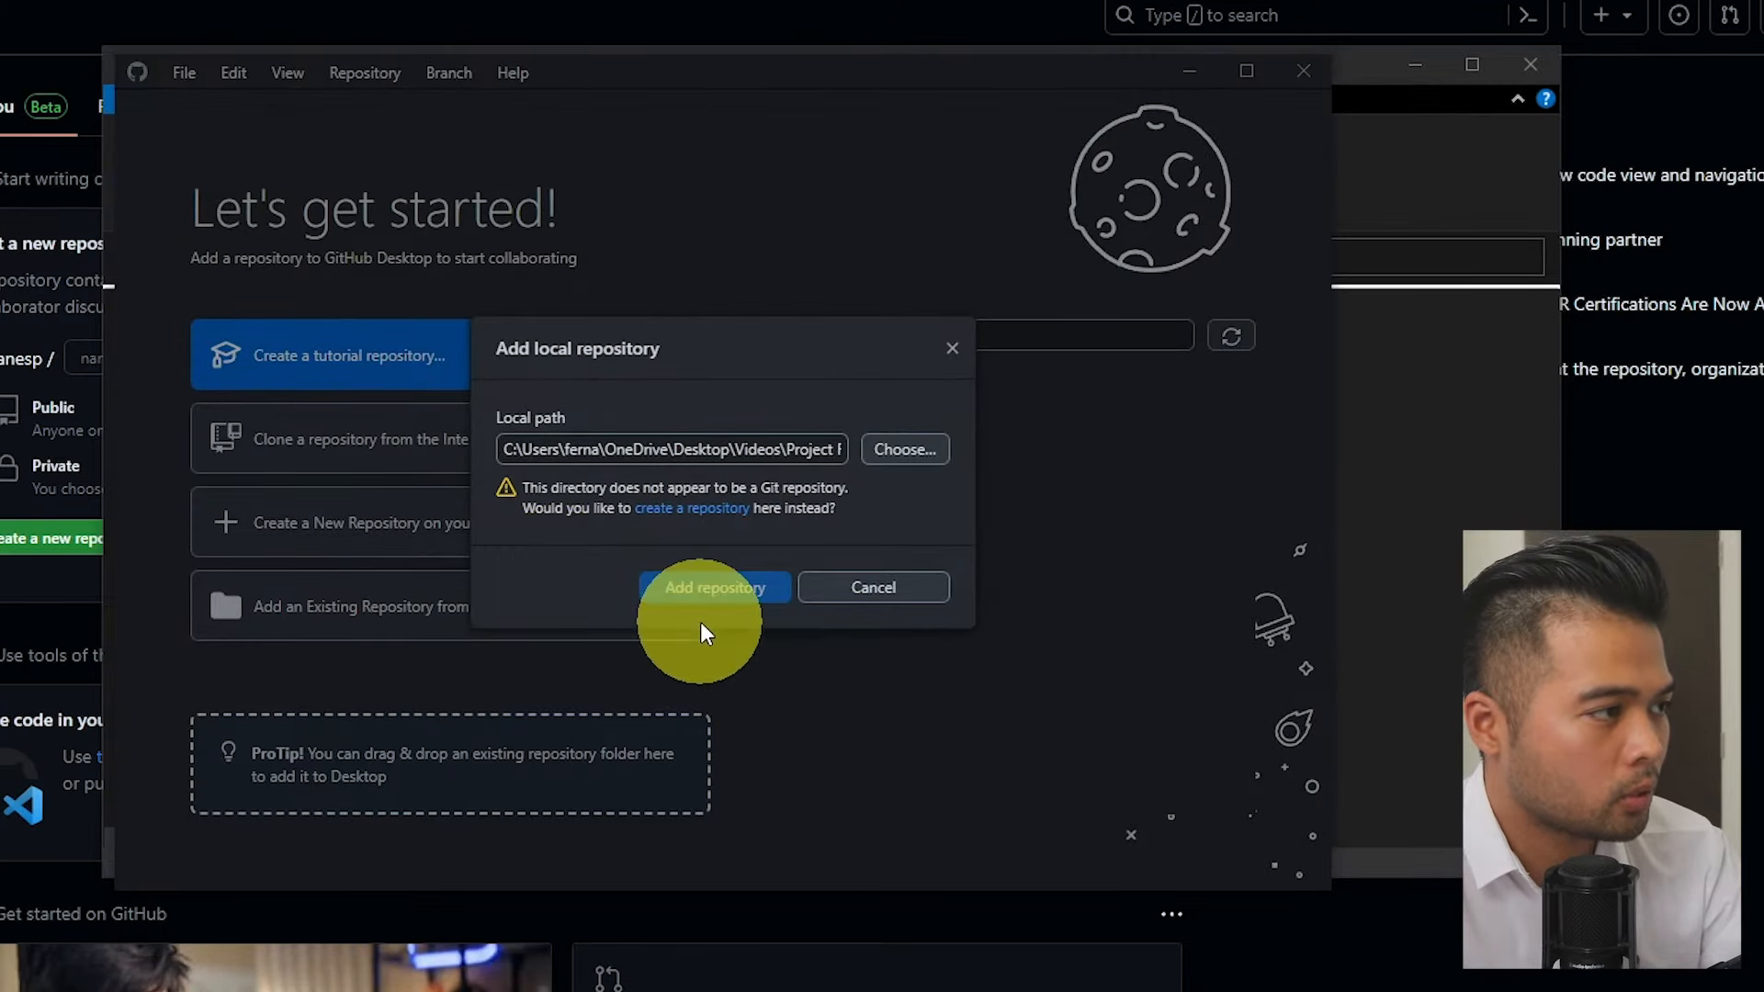
Create a new Git repository in the Project File folder instead, entering iPhone Reviews test as its name
{"action": "left_click", "coordinate": [703, 512]}
{"action": "left_click_drag", "start_coordinate": [630, 315], "coordinate": [433, 322]}
{"action": "type", "text": "iPhone "}
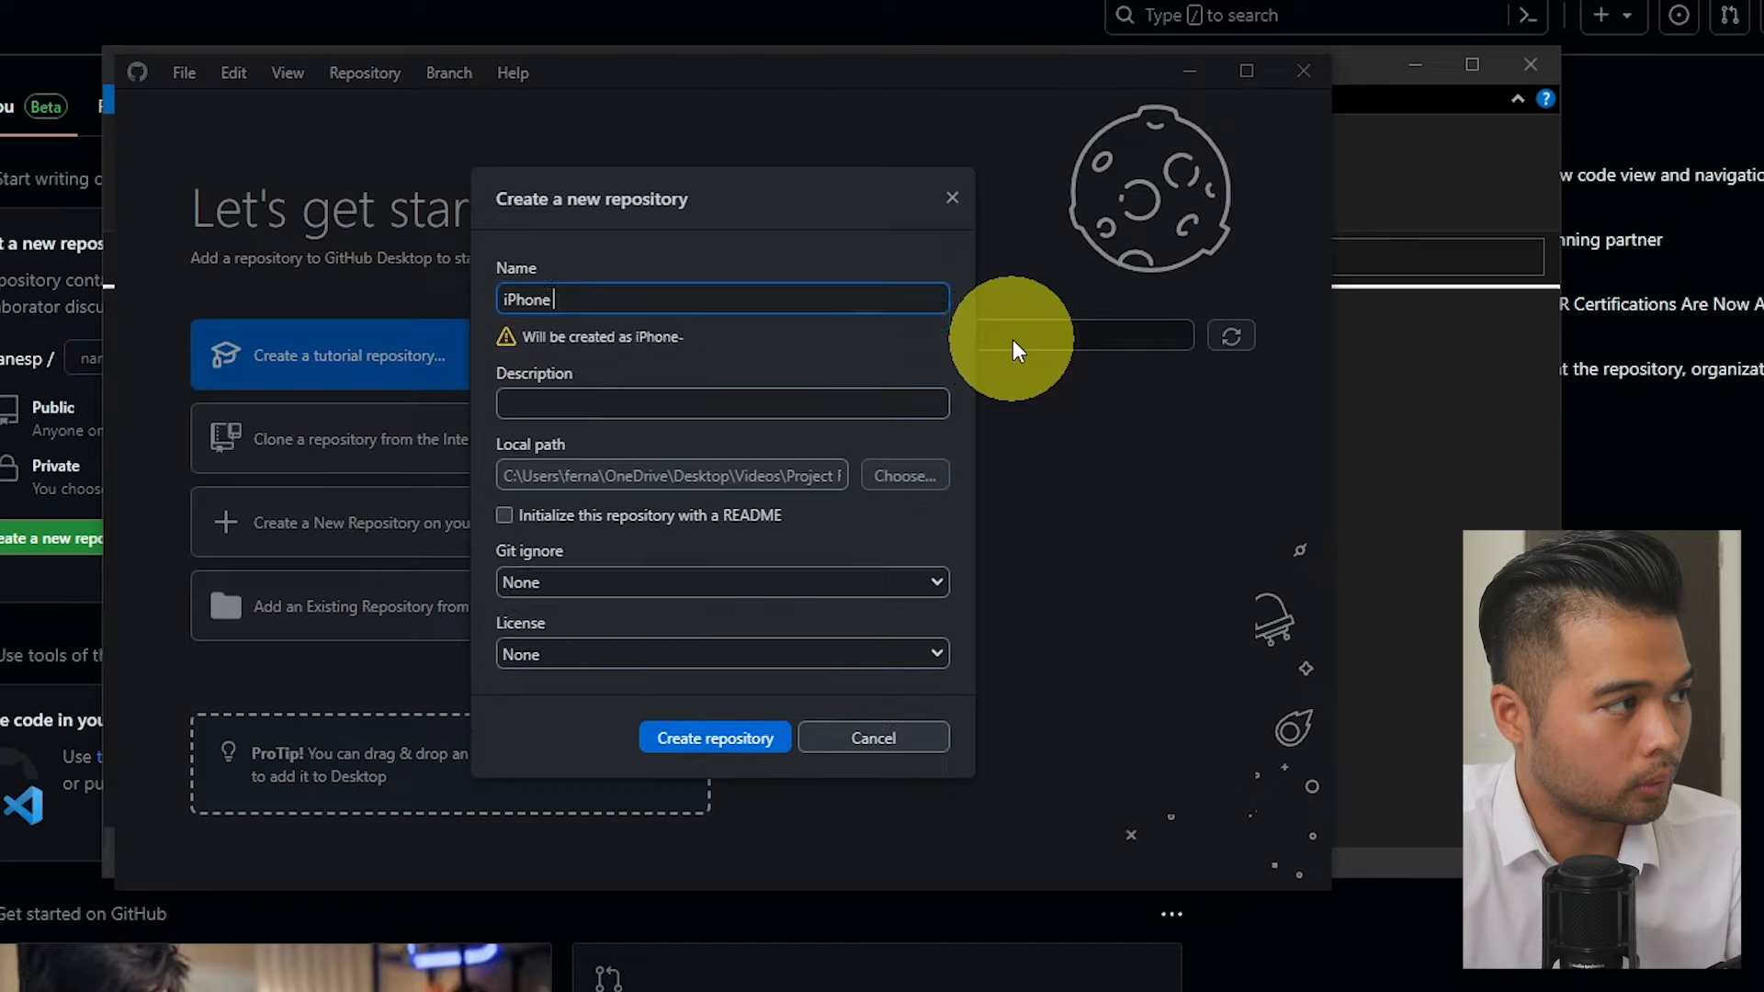
{"action": "type", "text": "Reviews test"}
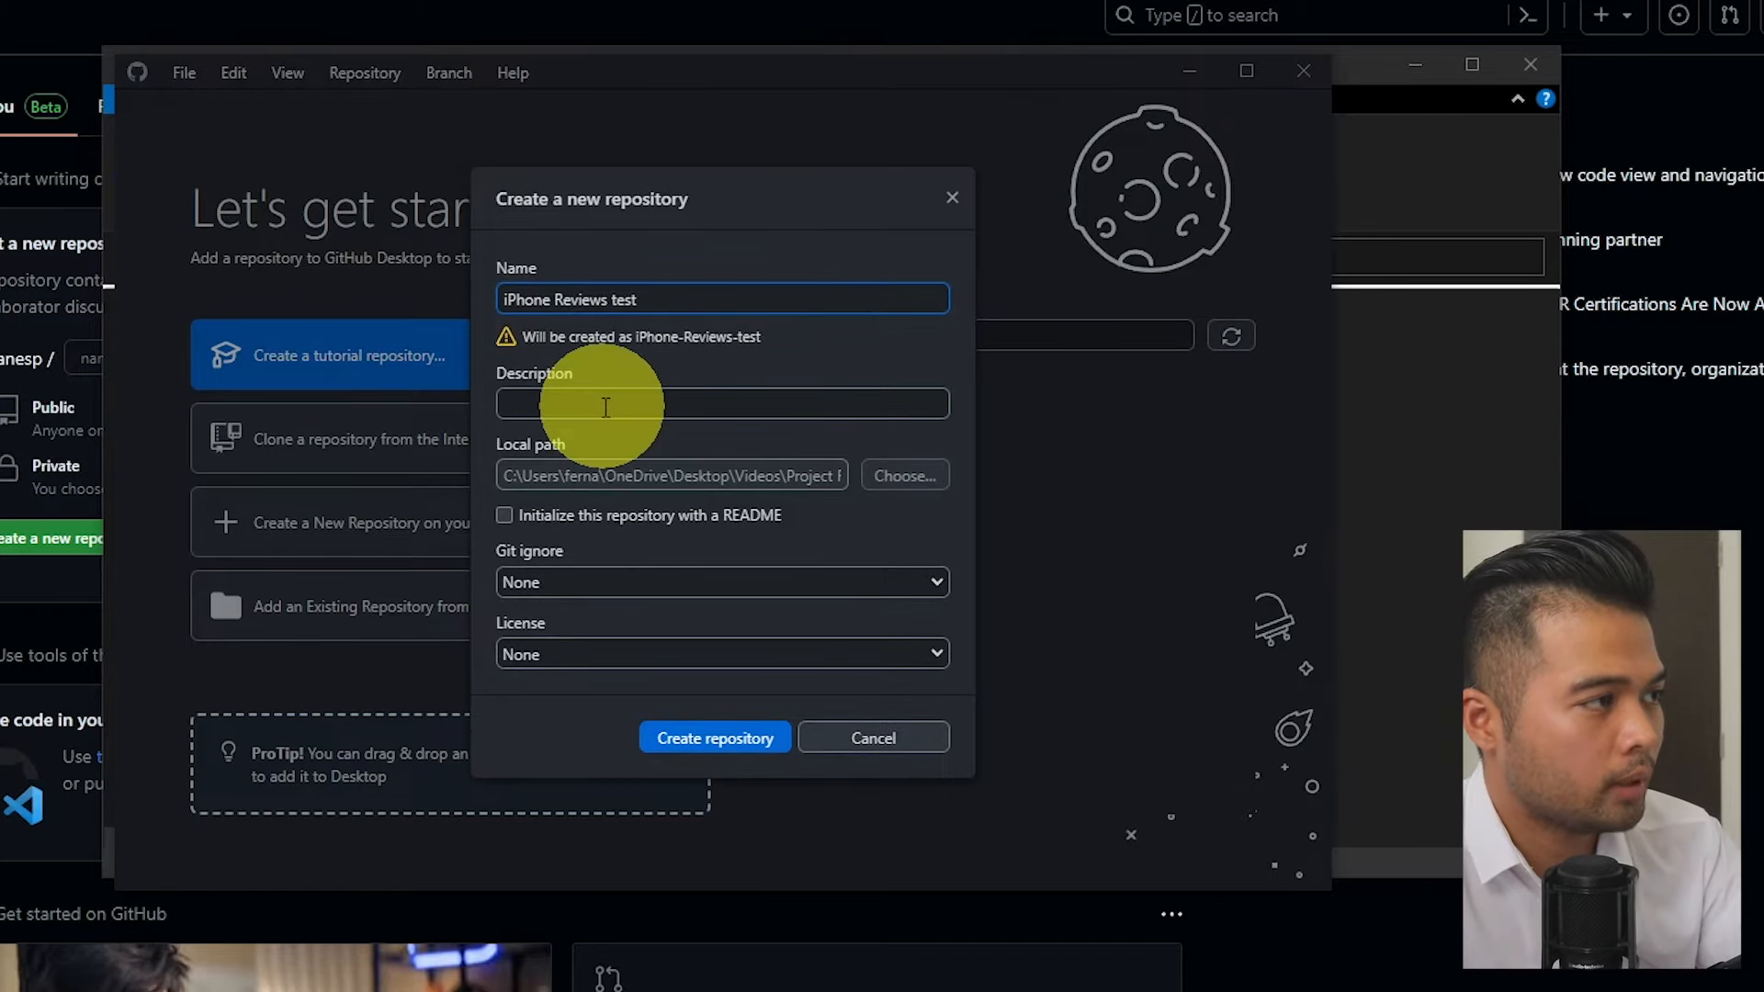
{"action": "left_click", "coordinate": [736, 742]}
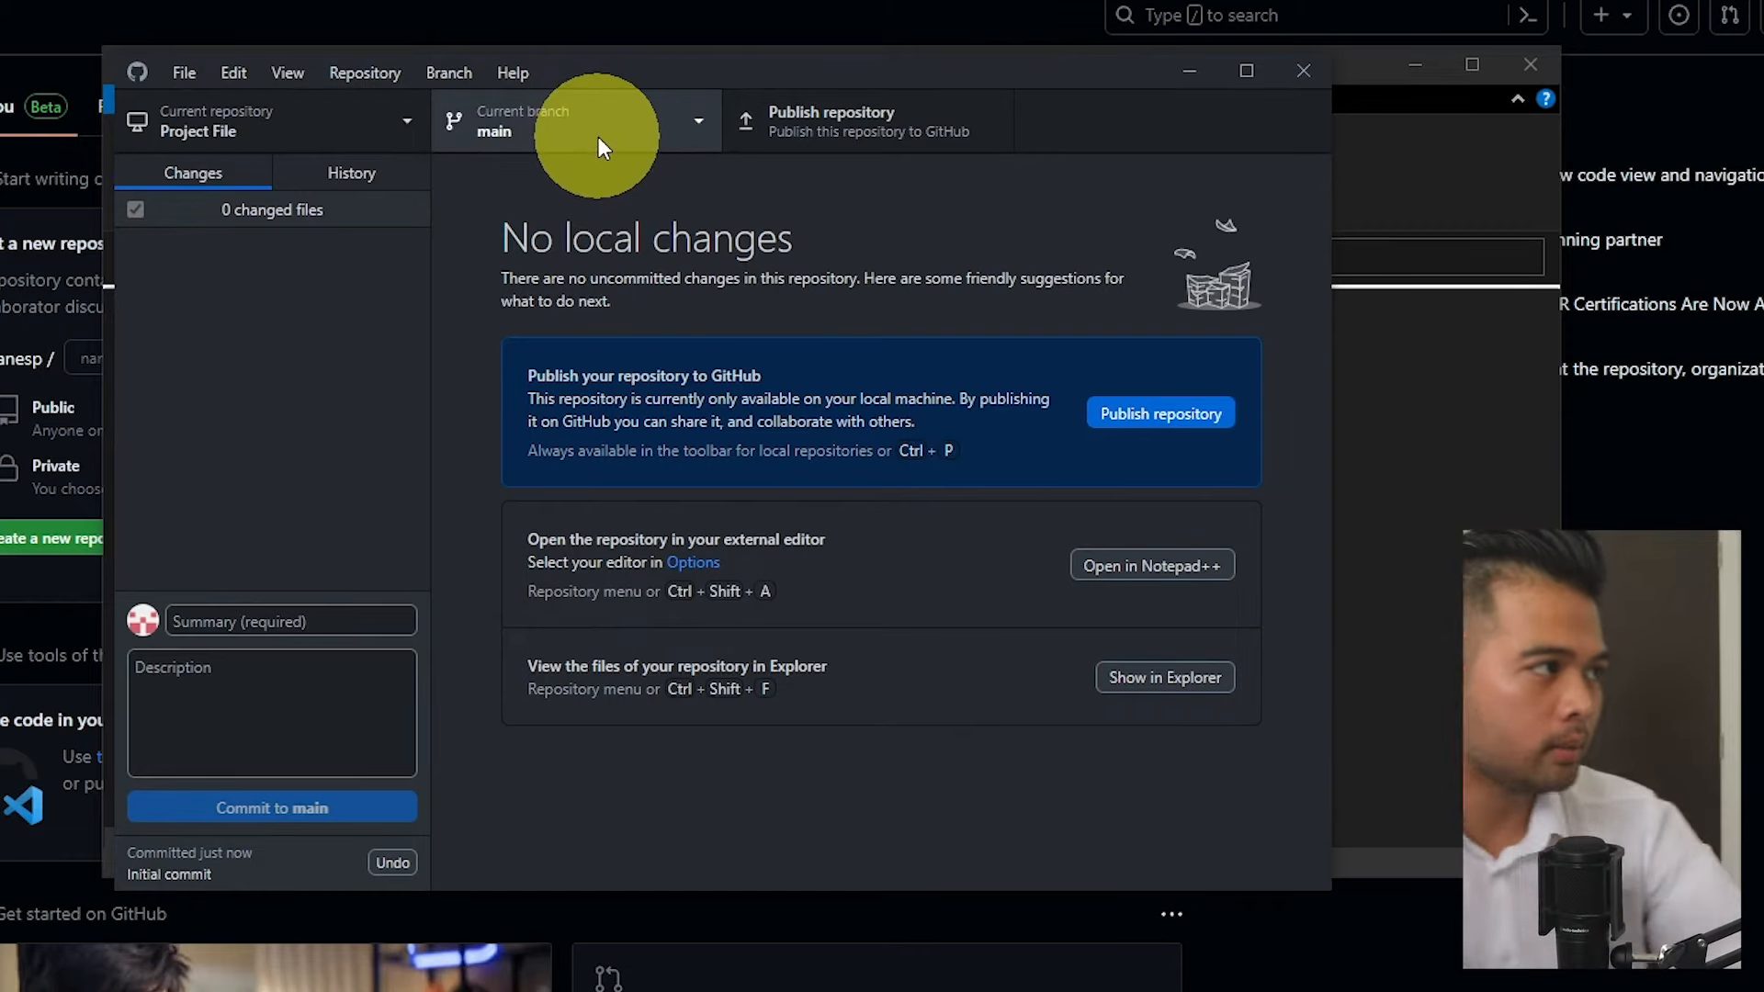
Examine the files included in the repository's initial commit and return to the list of uncommitted changes
{"action": "left_click", "coordinate": [347, 129]}
{"action": "left_click", "coordinate": [346, 121]}
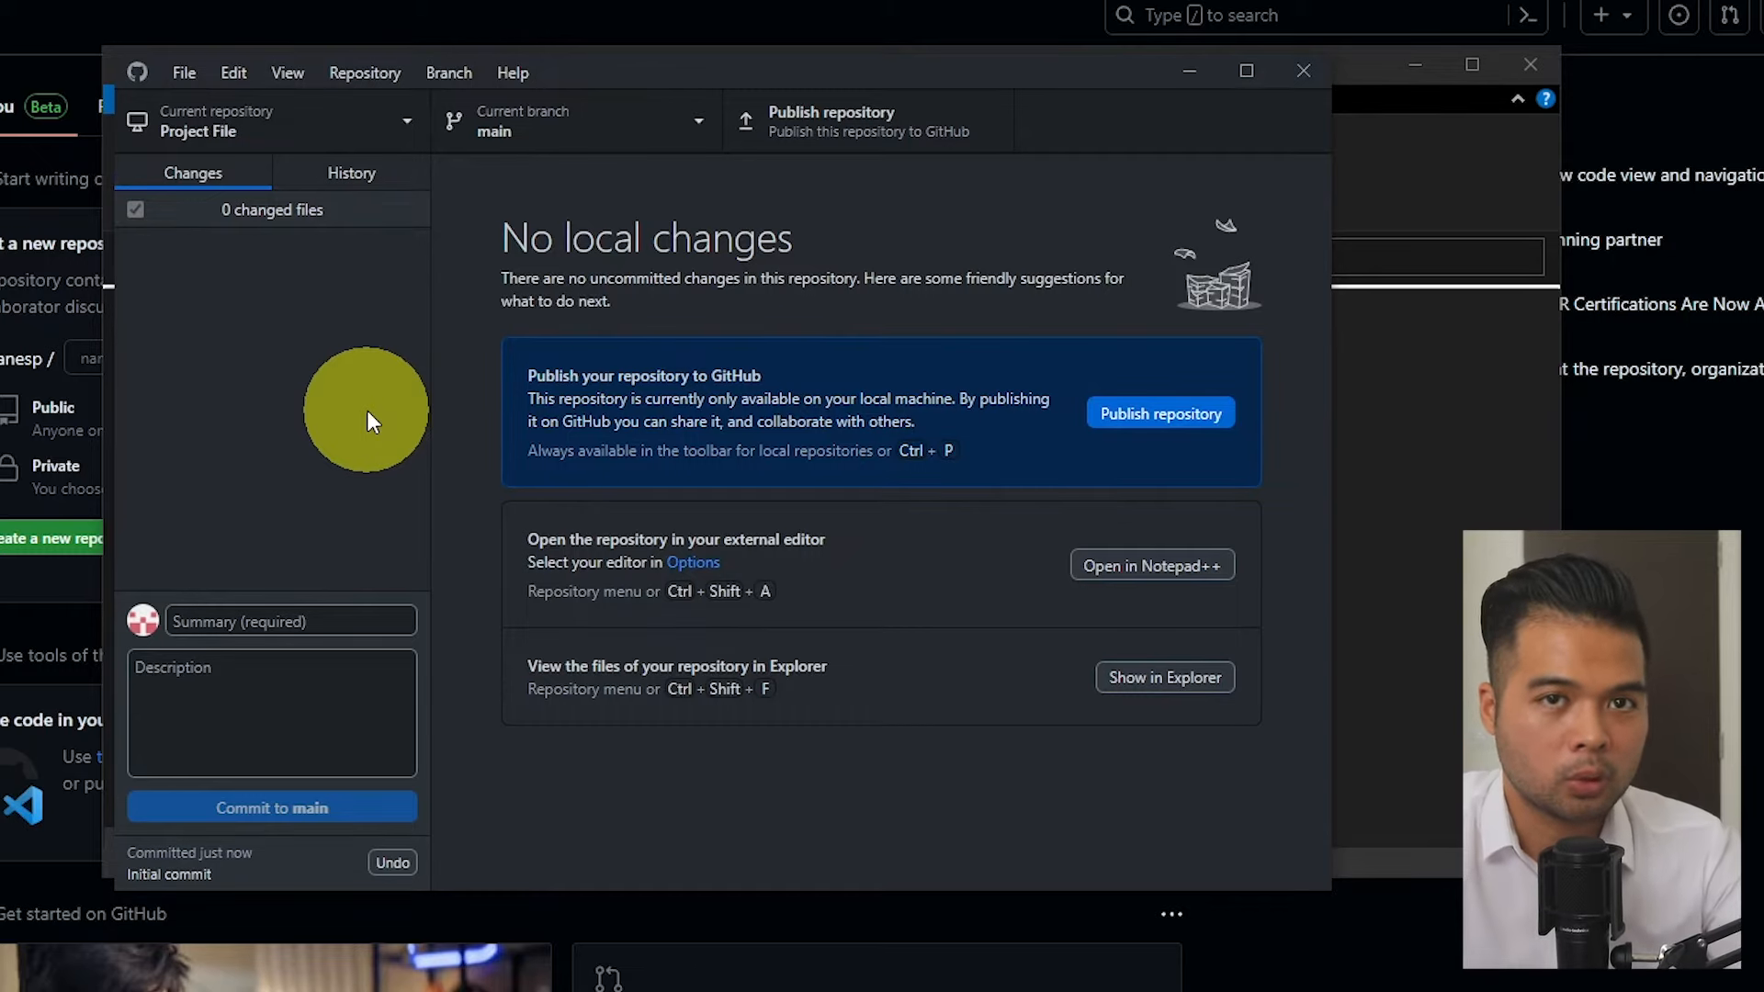
{"action": "left_click", "coordinate": [371, 178]}
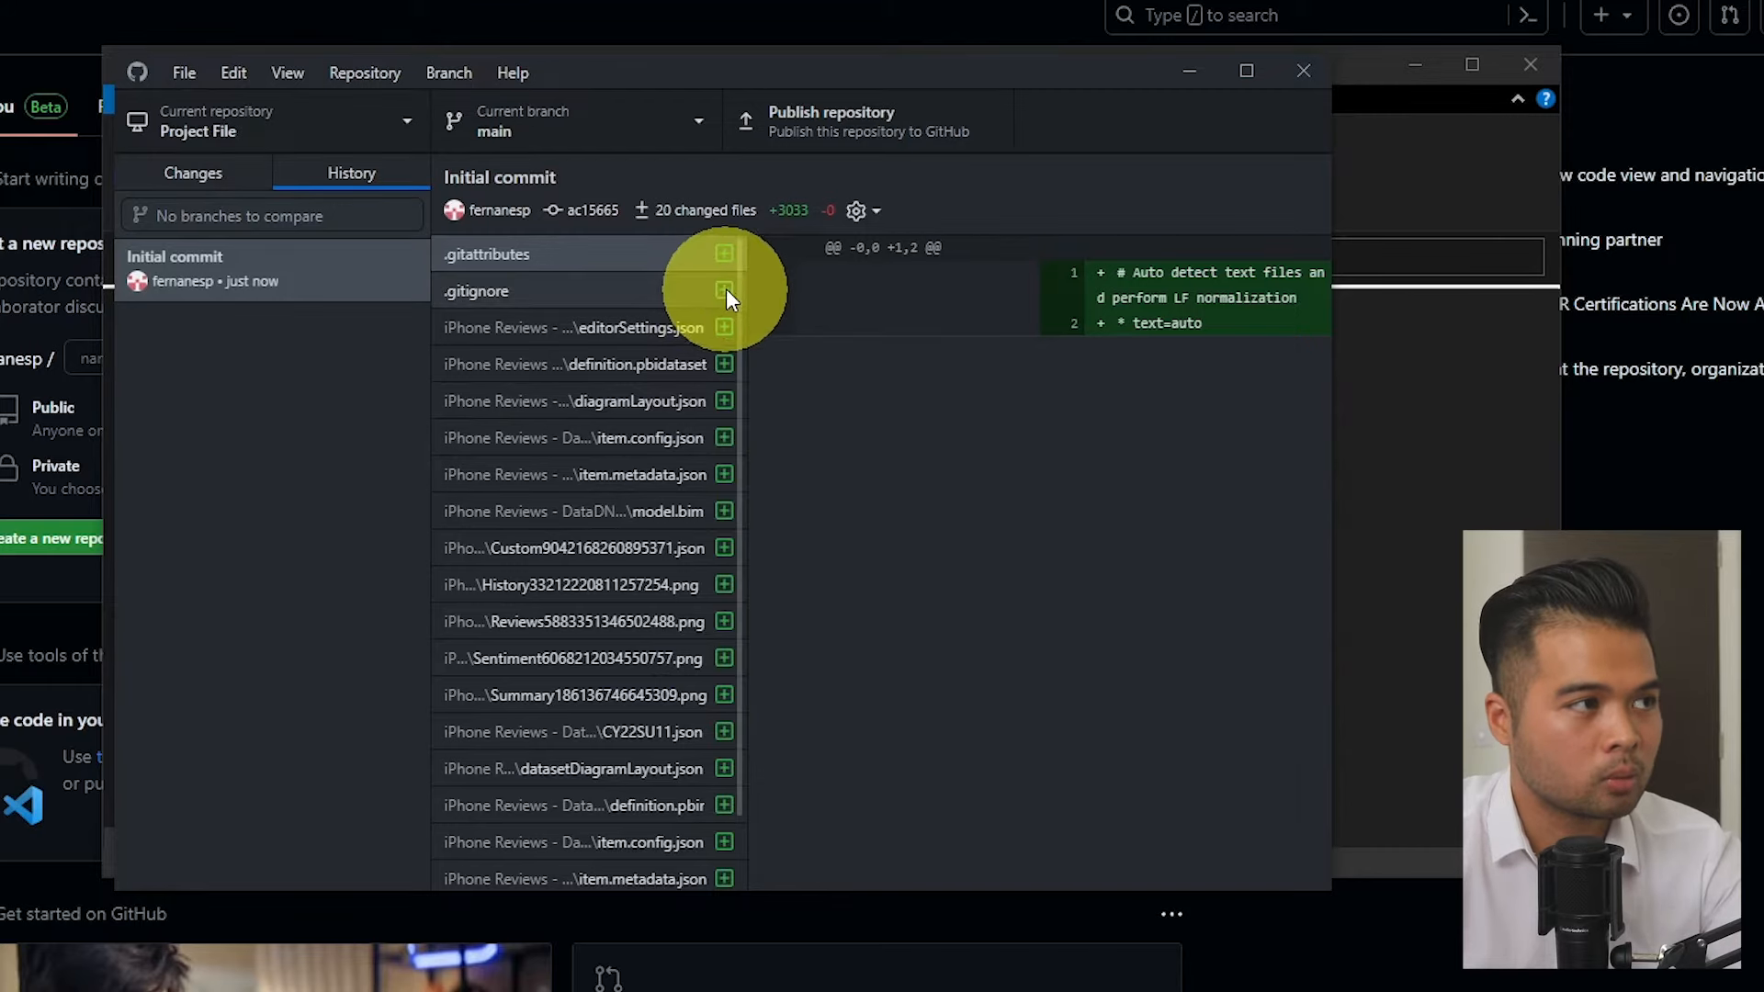
{"action": "scroll", "coordinate": [723, 391], "scroll_direction": "down", "scroll_amount": 2}
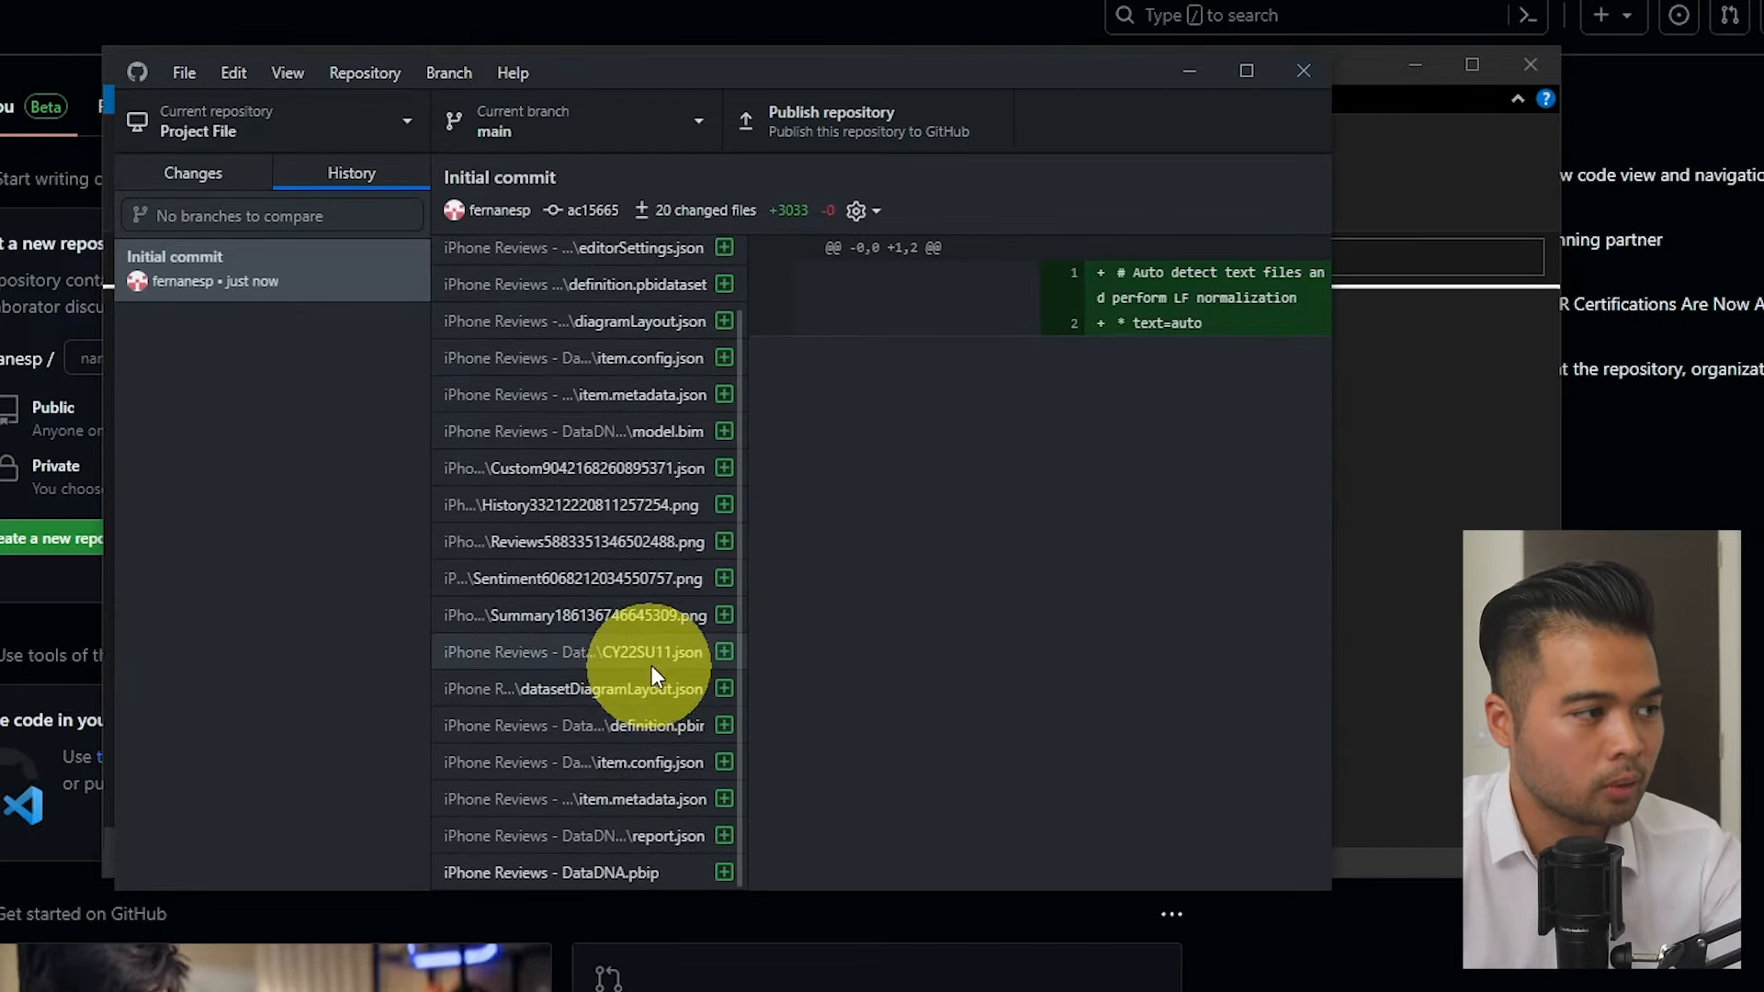
{"action": "scroll", "coordinate": [653, 659], "scroll_direction": "up", "scroll_amount": 2}
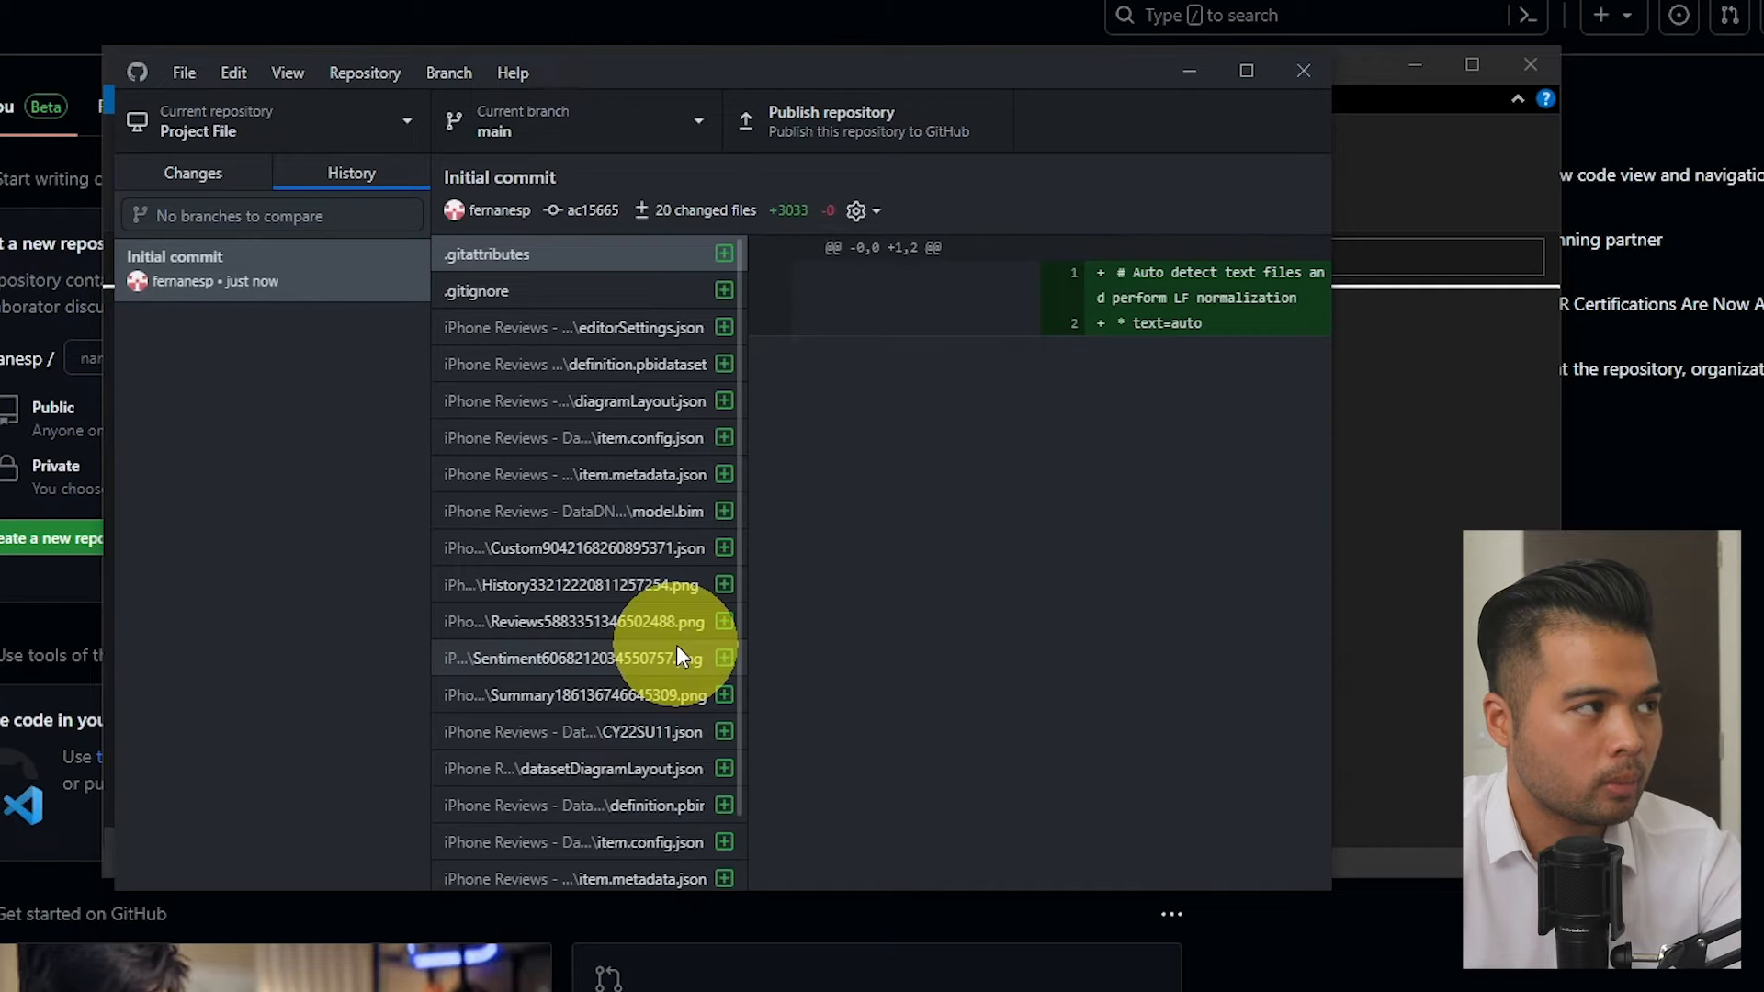
{"action": "left_click", "coordinate": [193, 176]}
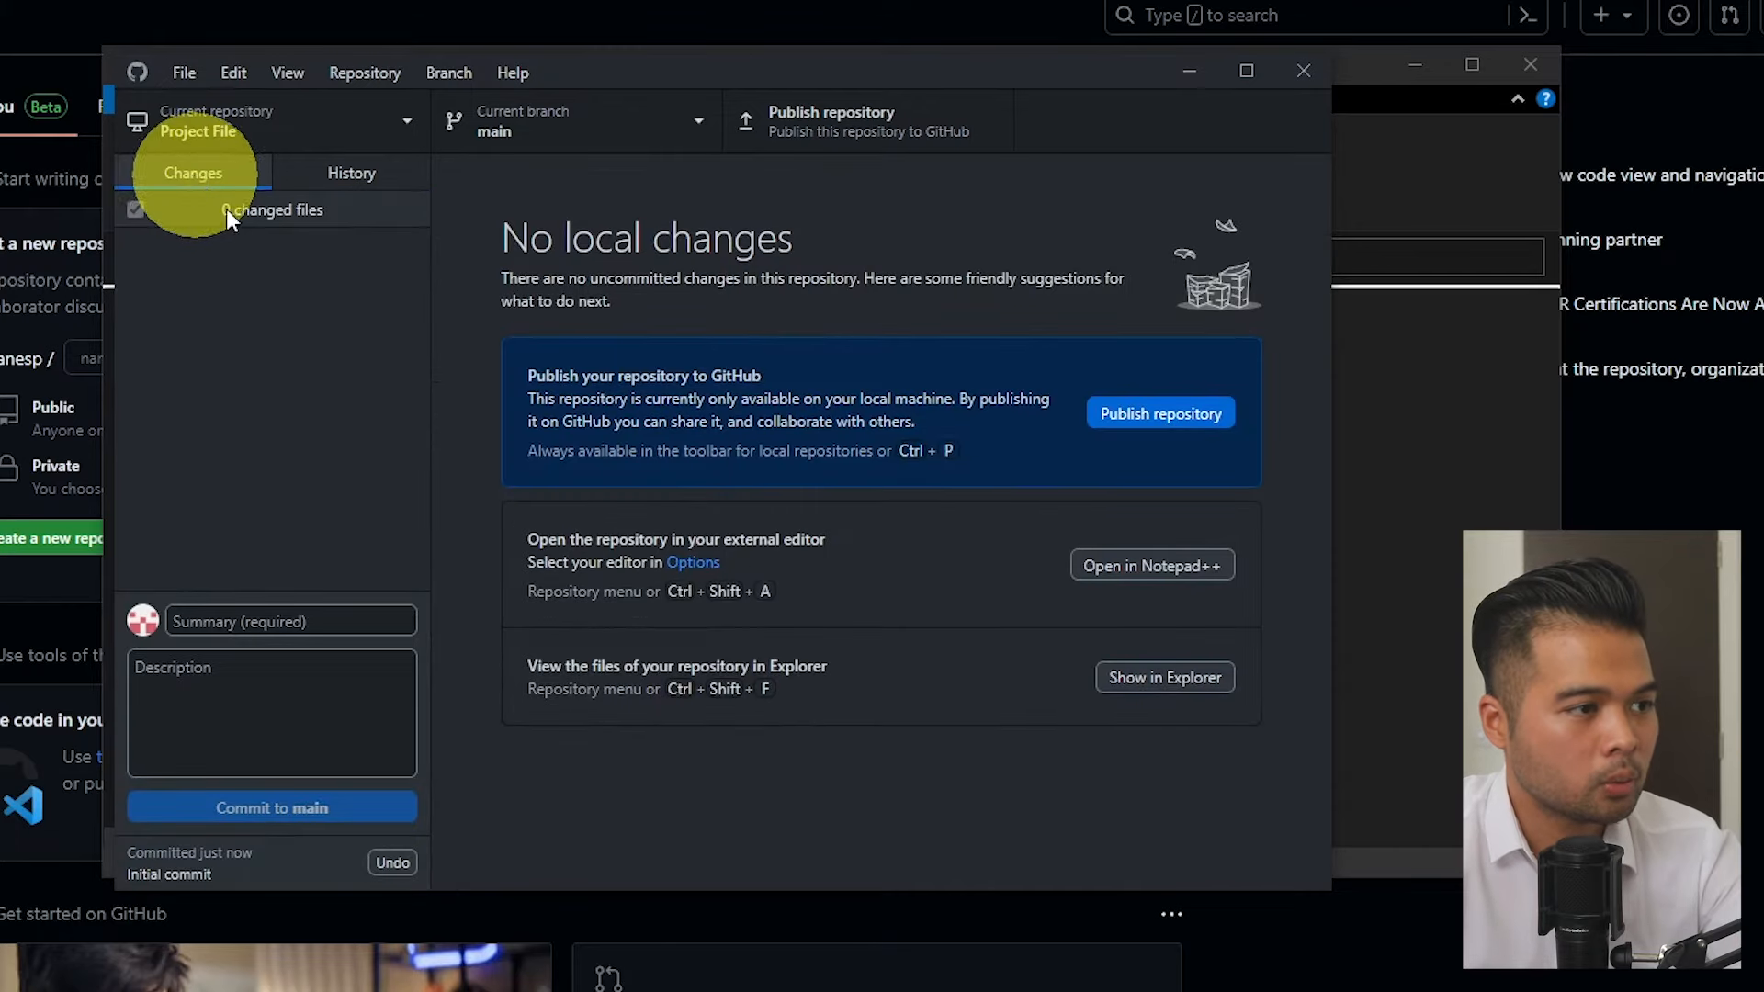
Publish the repository to GitHub.com as iPhone Reviews Power BI with the code kept private, and open its GitHub page
{"action": "left_click", "coordinate": [1180, 422]}
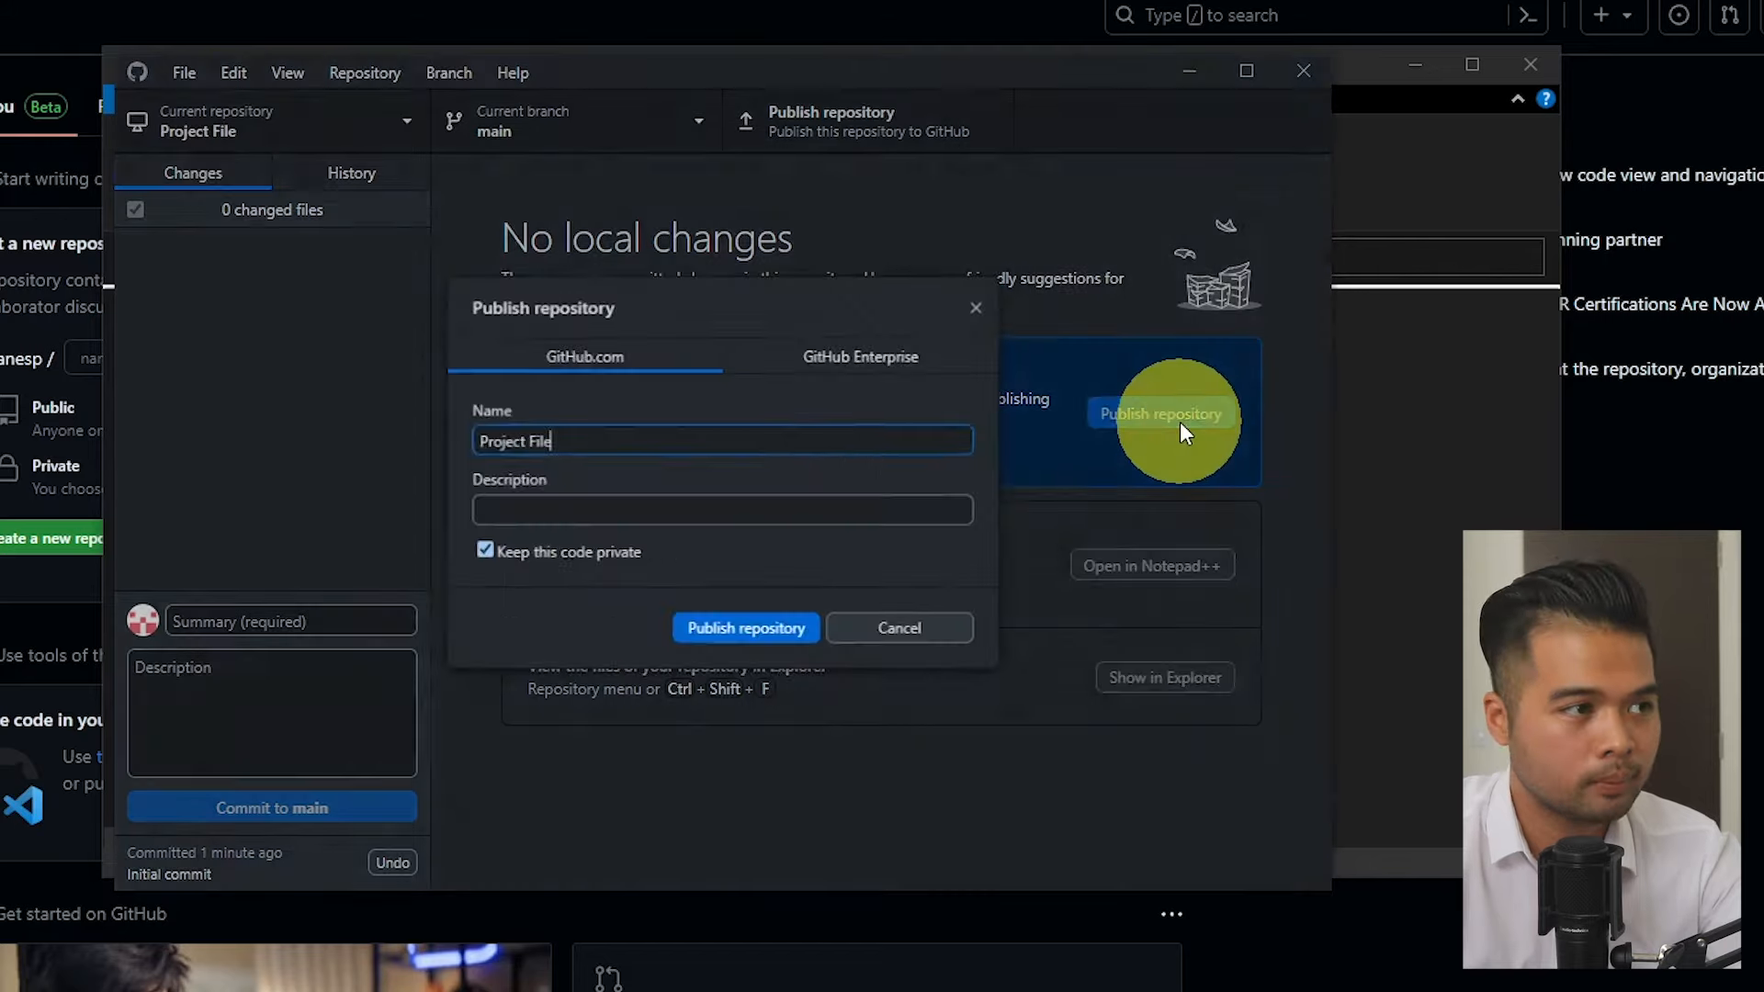
{"action": "left_click_drag", "start_coordinate": [598, 454], "coordinate": [405, 445]}
{"action": "type", "text": "i"}
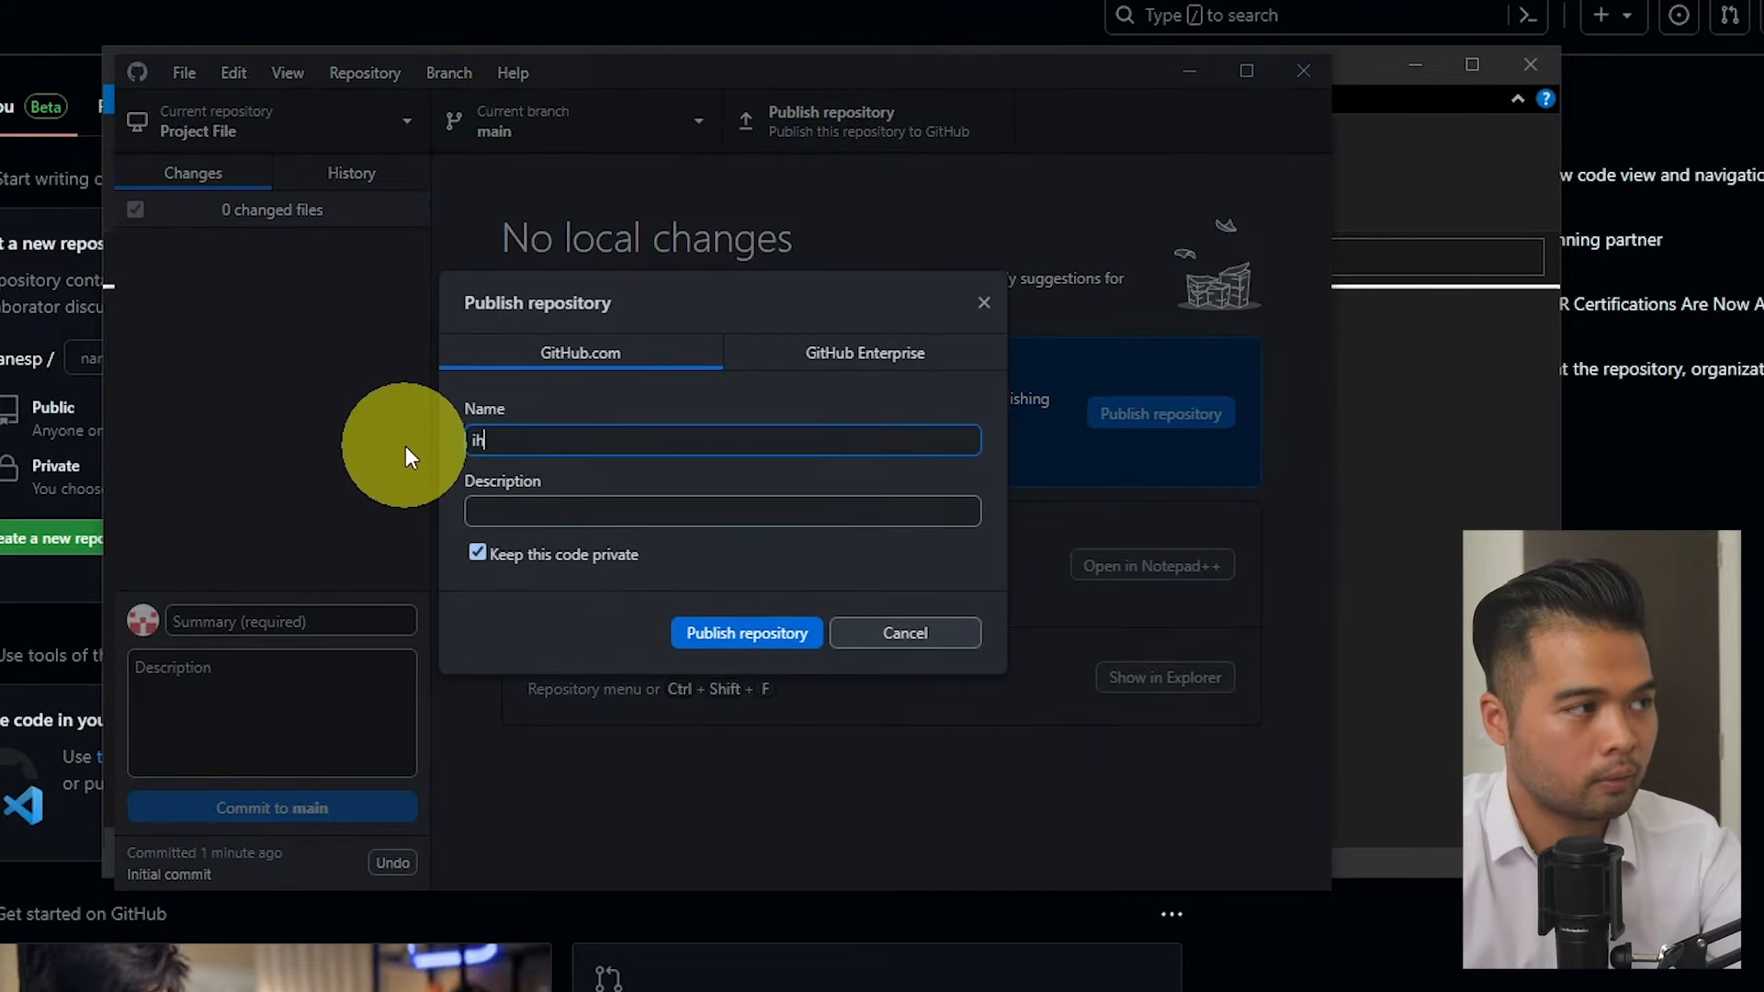
{"action": "type", "text": "Phone Review"}
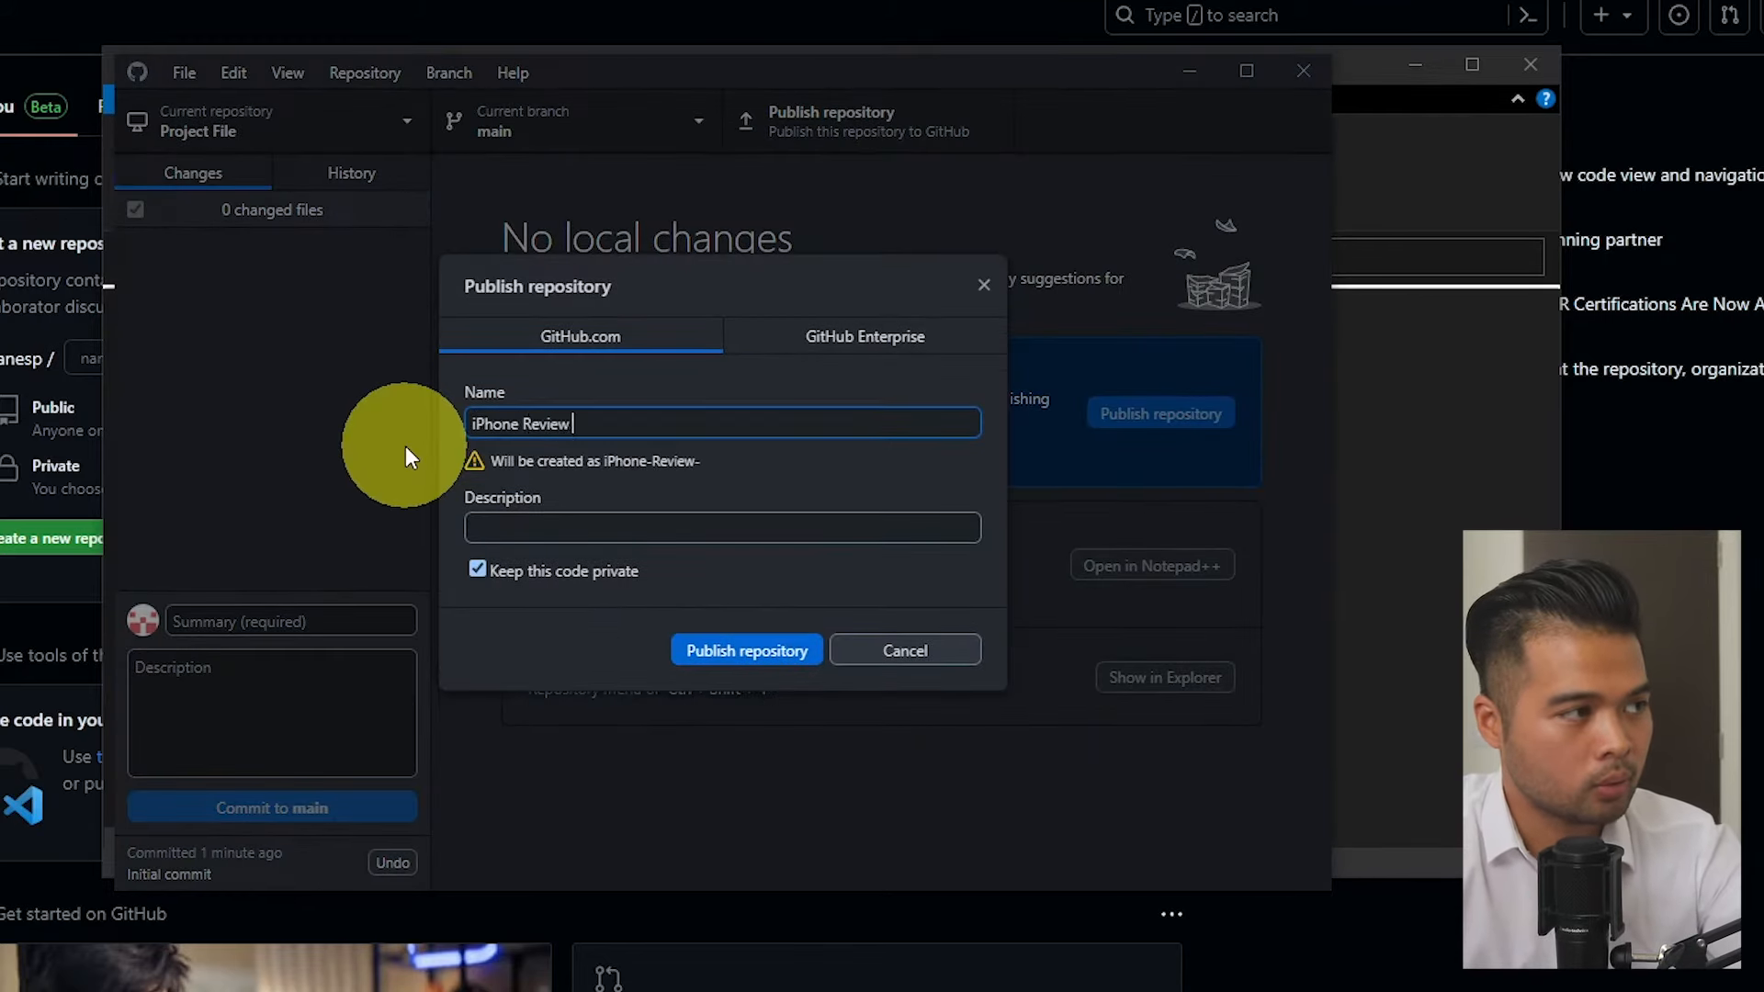
{"action": "type", "text": "s Power BI"}
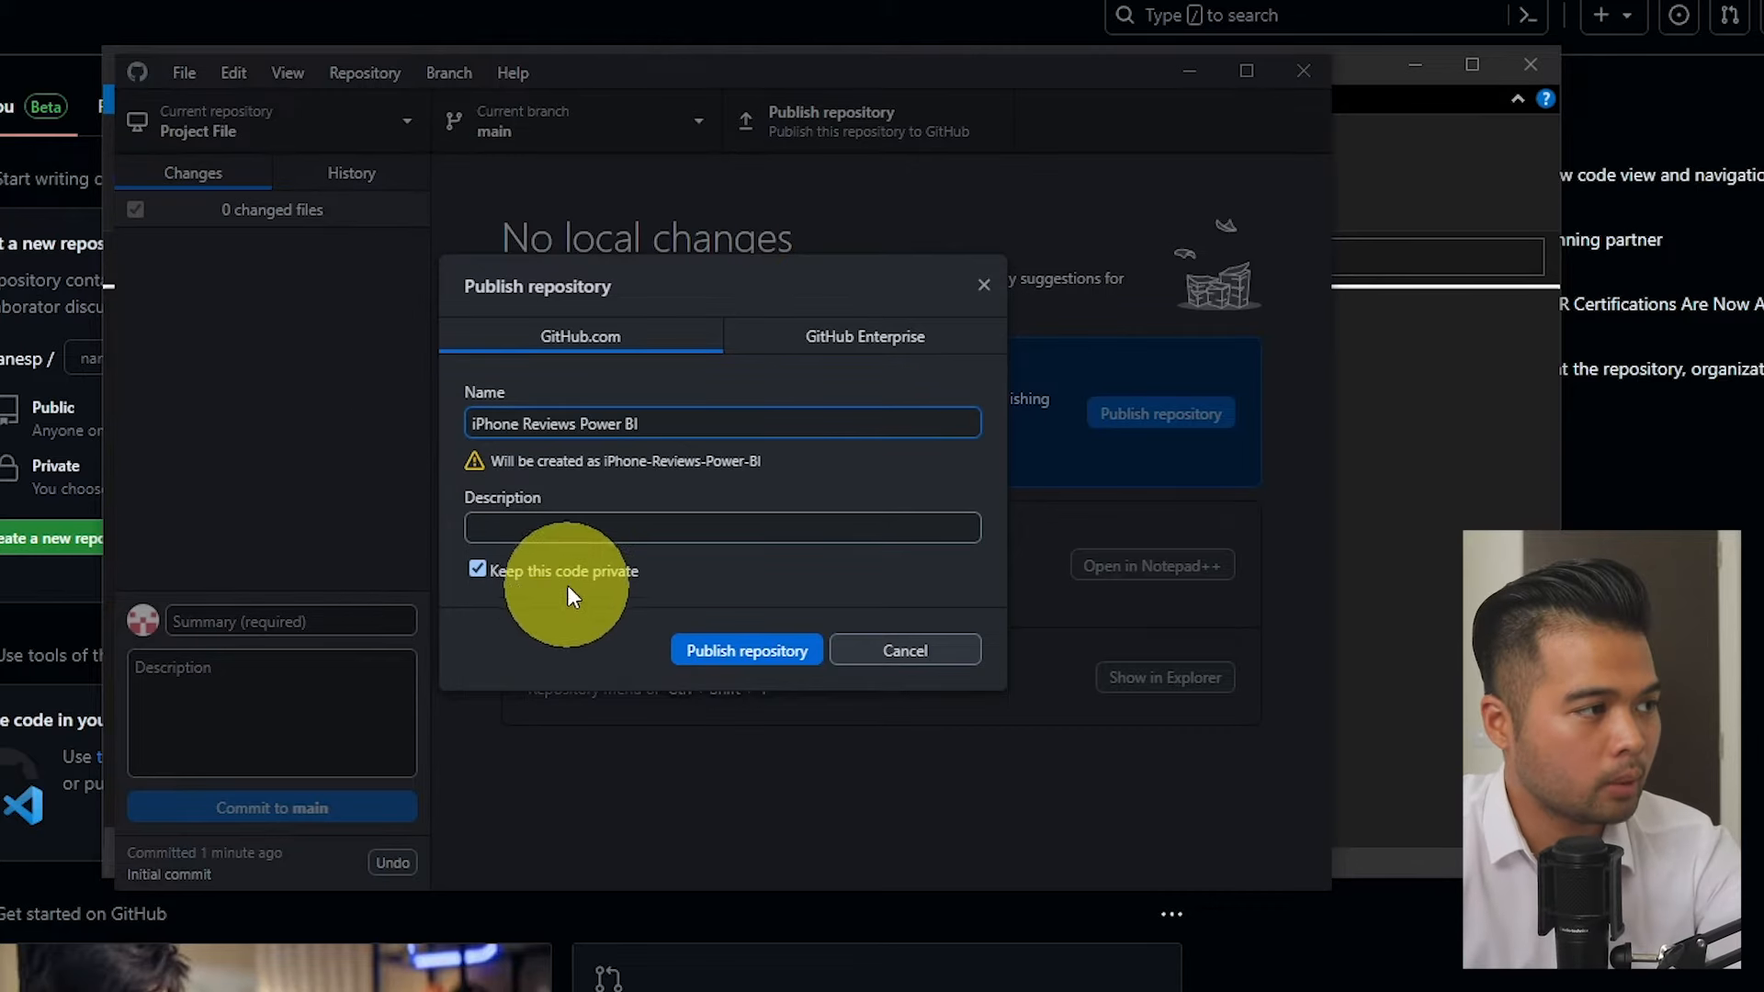
{"action": "left_click", "coordinate": [771, 651]}
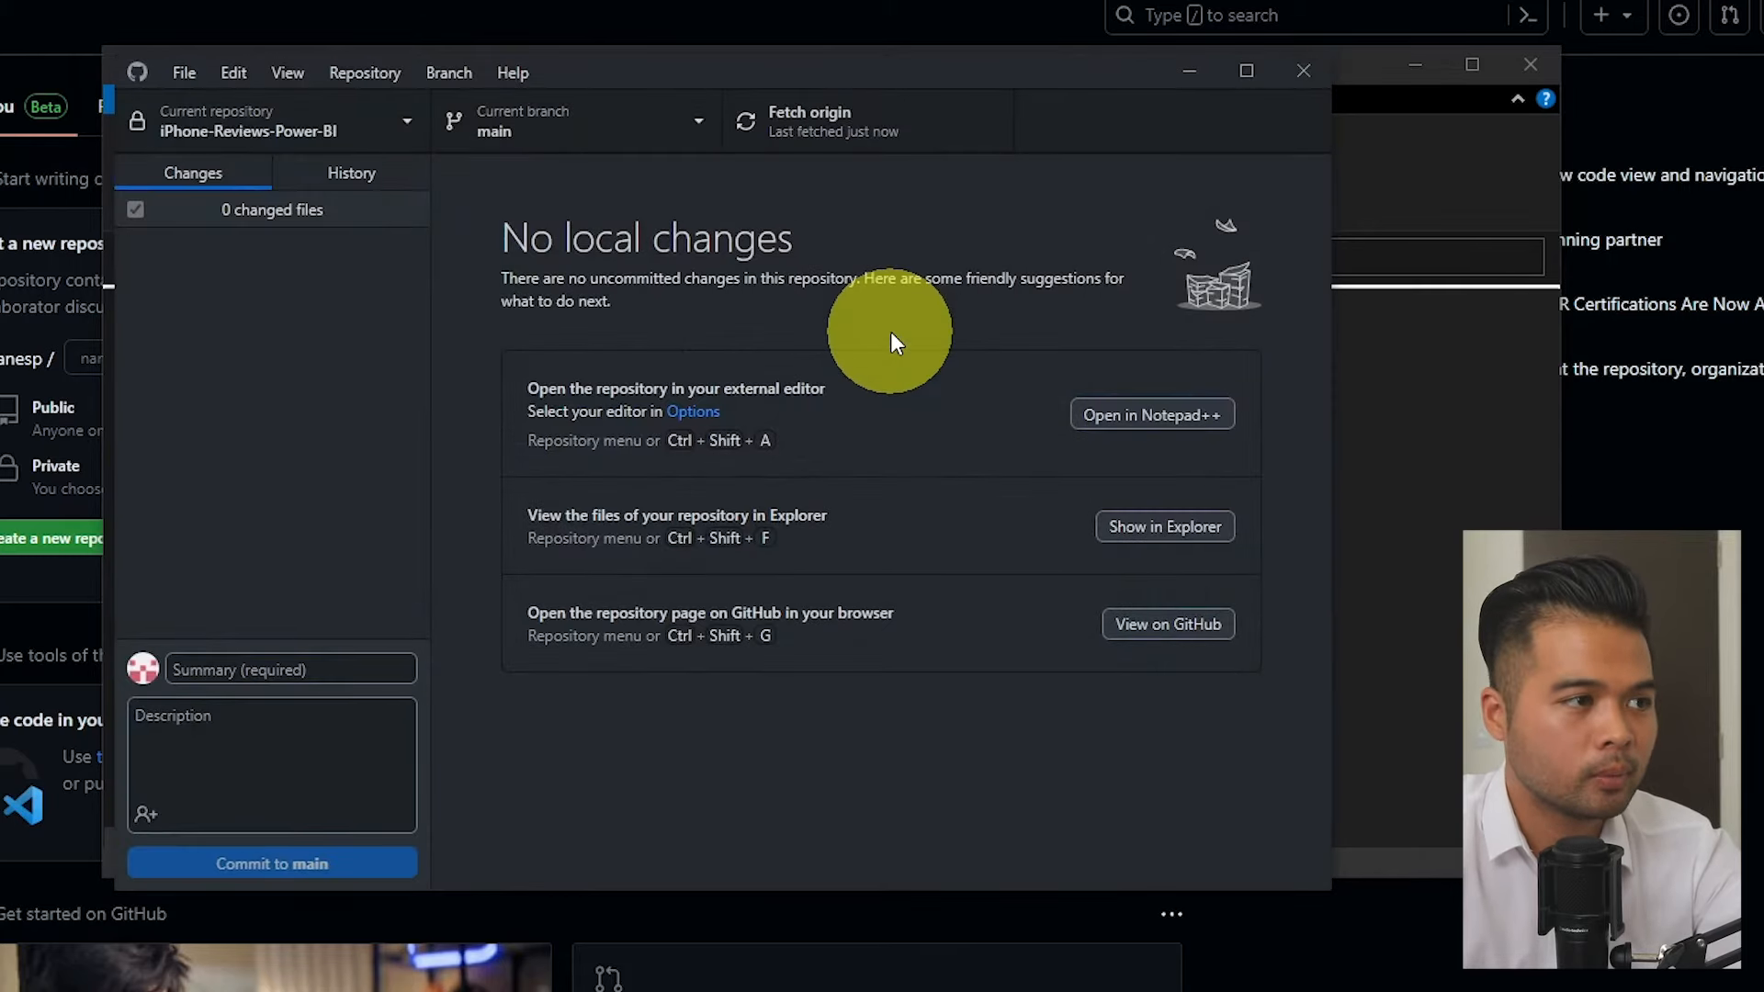
{"action": "left_click", "coordinate": [1181, 632]}
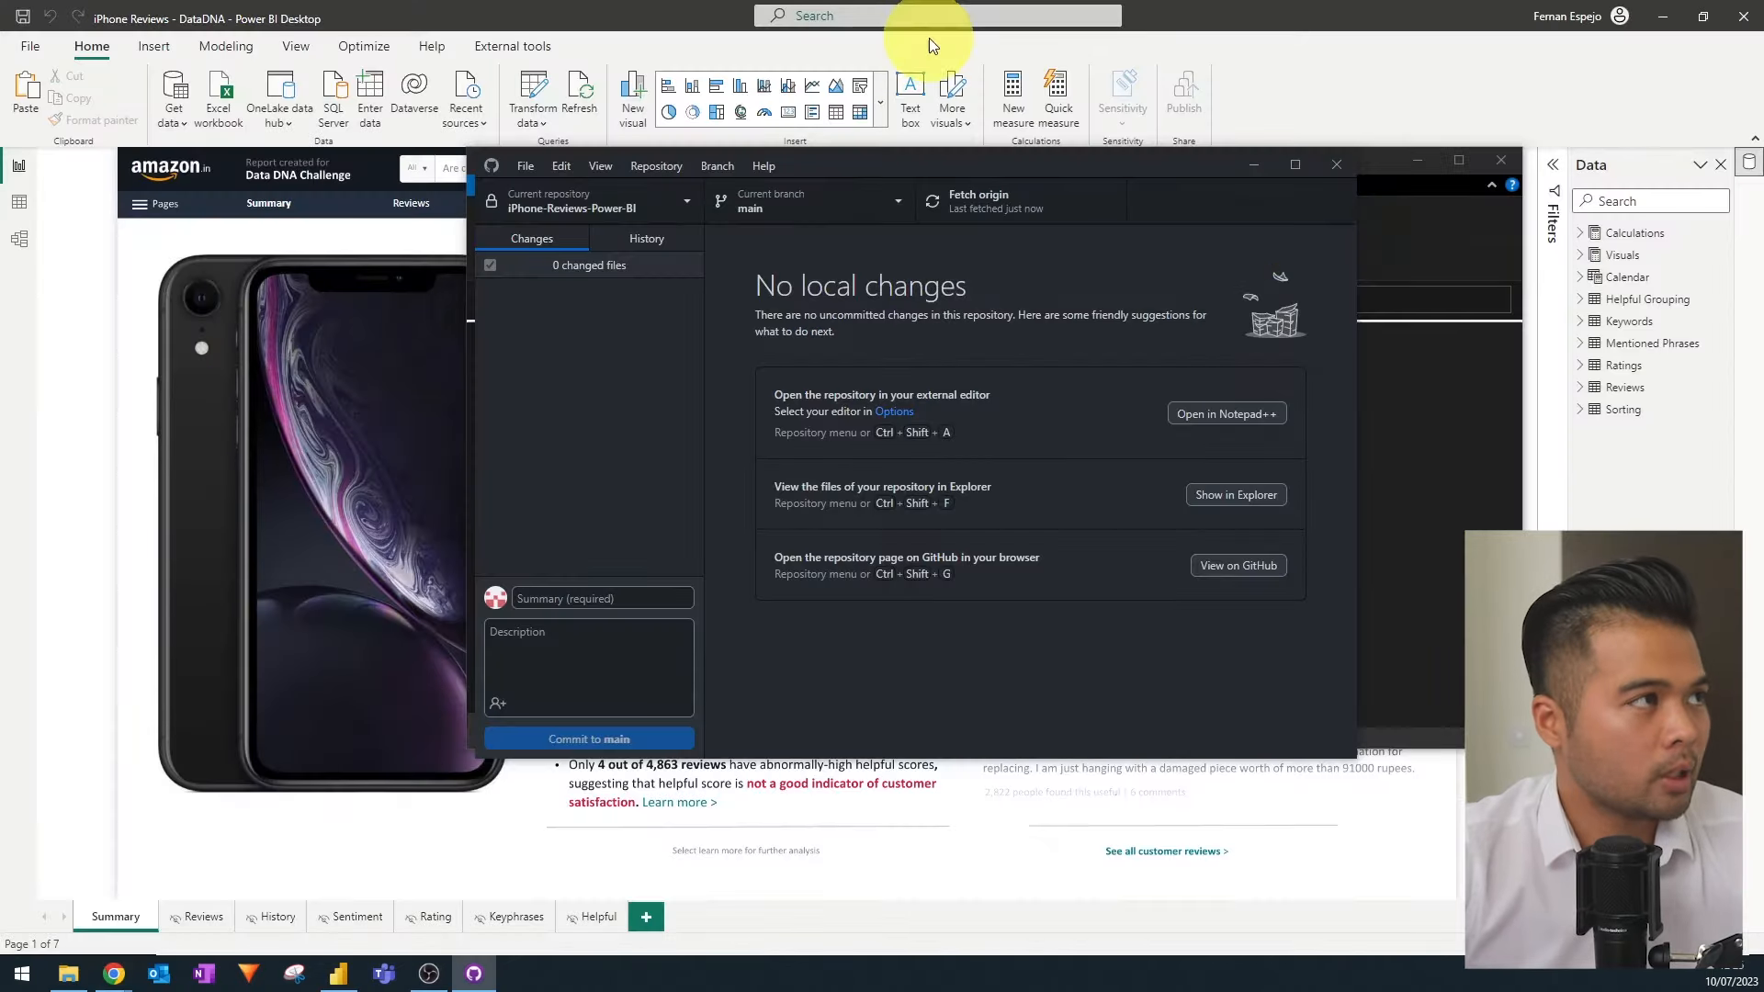
Switch to Power BI Desktop and add the measure Test 2 = "This is a test measure, please delete" to the Calculations table
{"action": "left_click", "coordinate": [374, 8]}
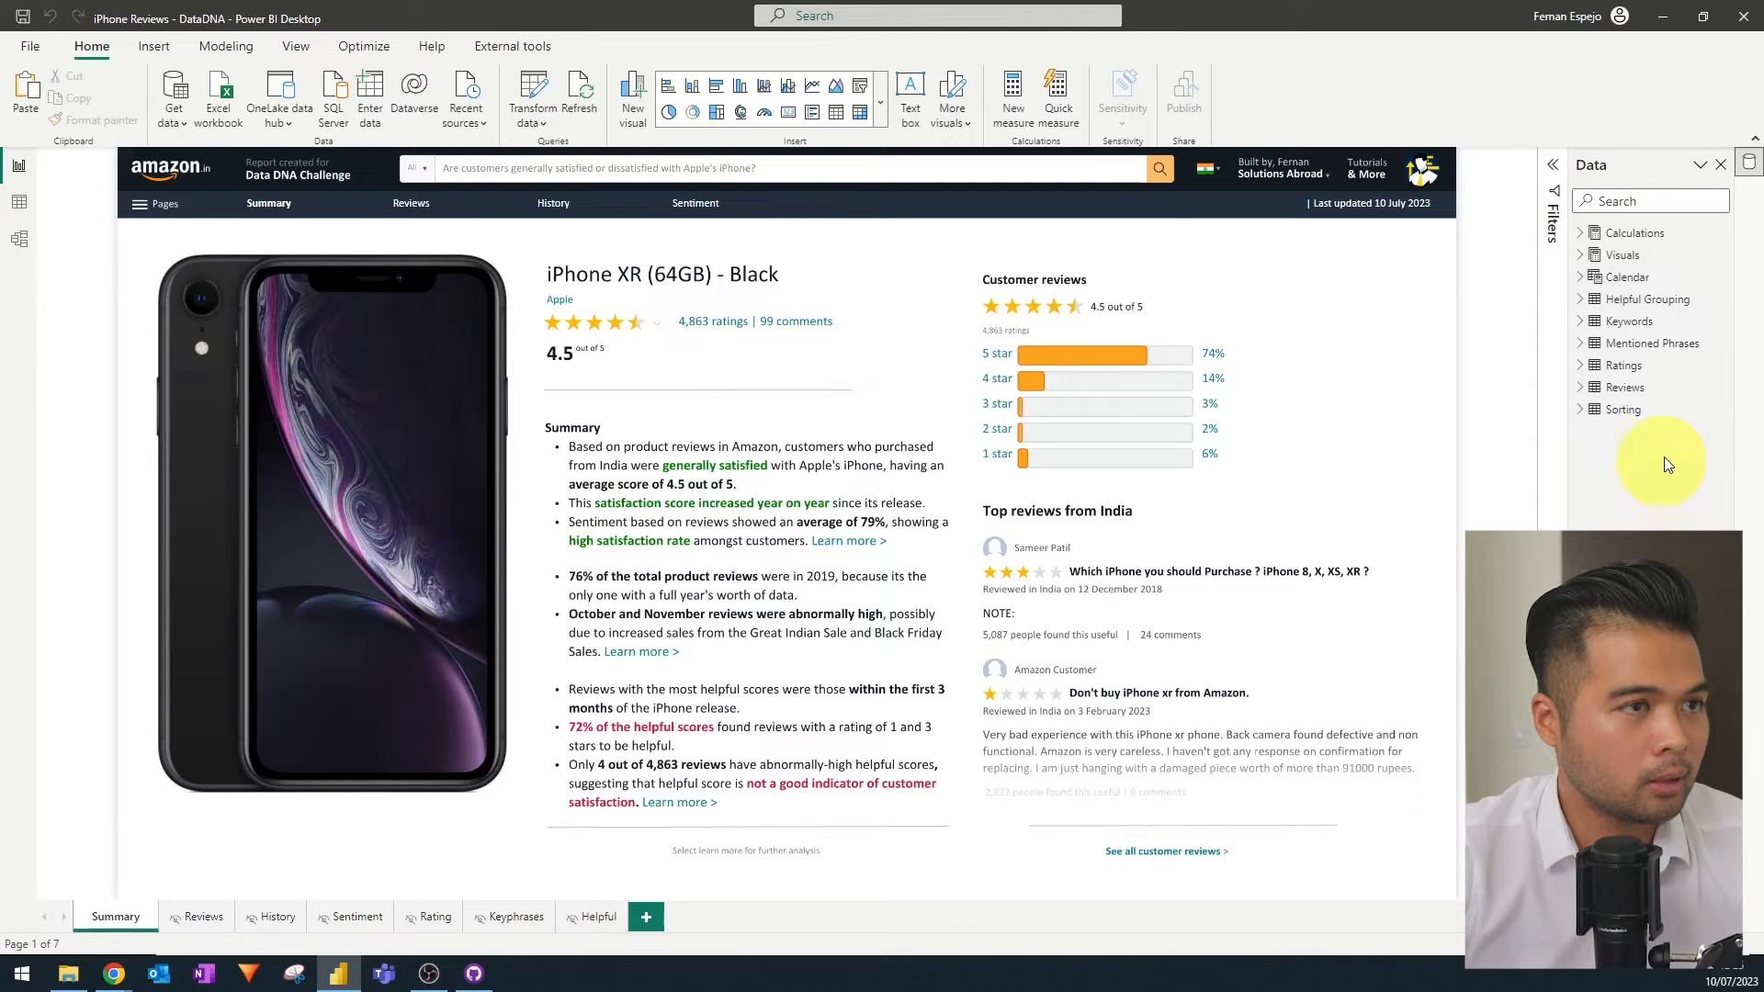
{"action": "left_click", "coordinate": [1581, 233]}
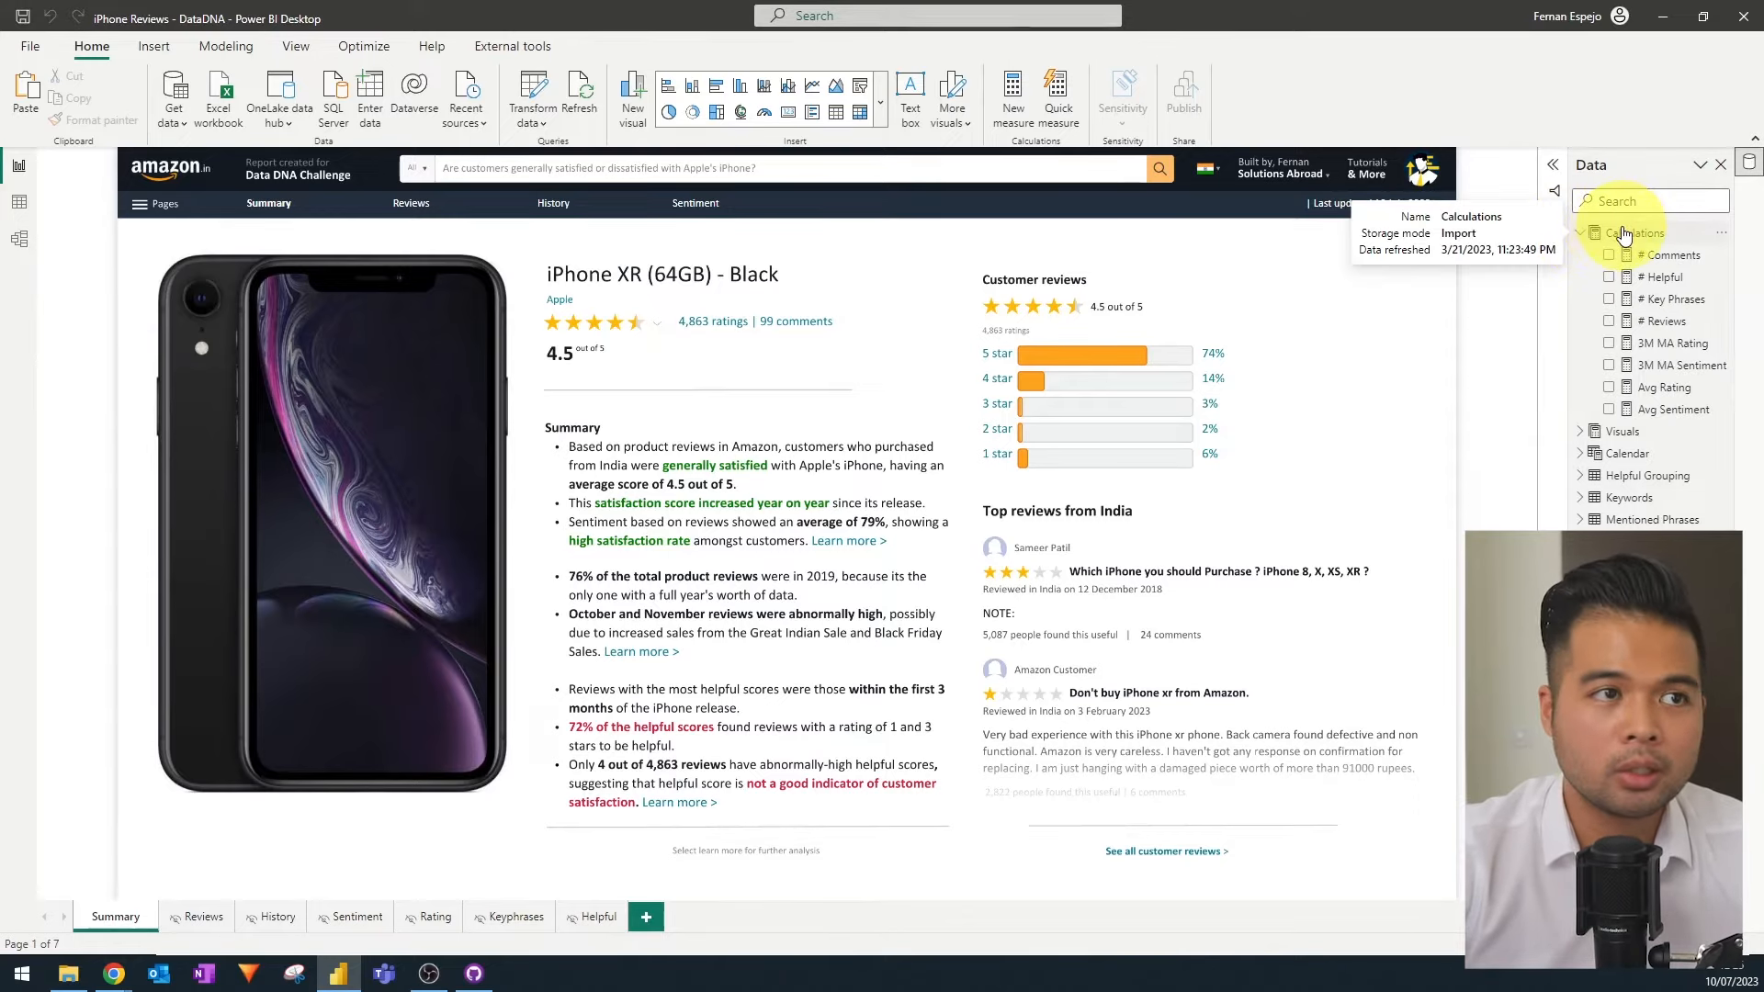
{"action": "right_click", "coordinate": [1624, 234]}
{"action": "key", "text": "Escape"}
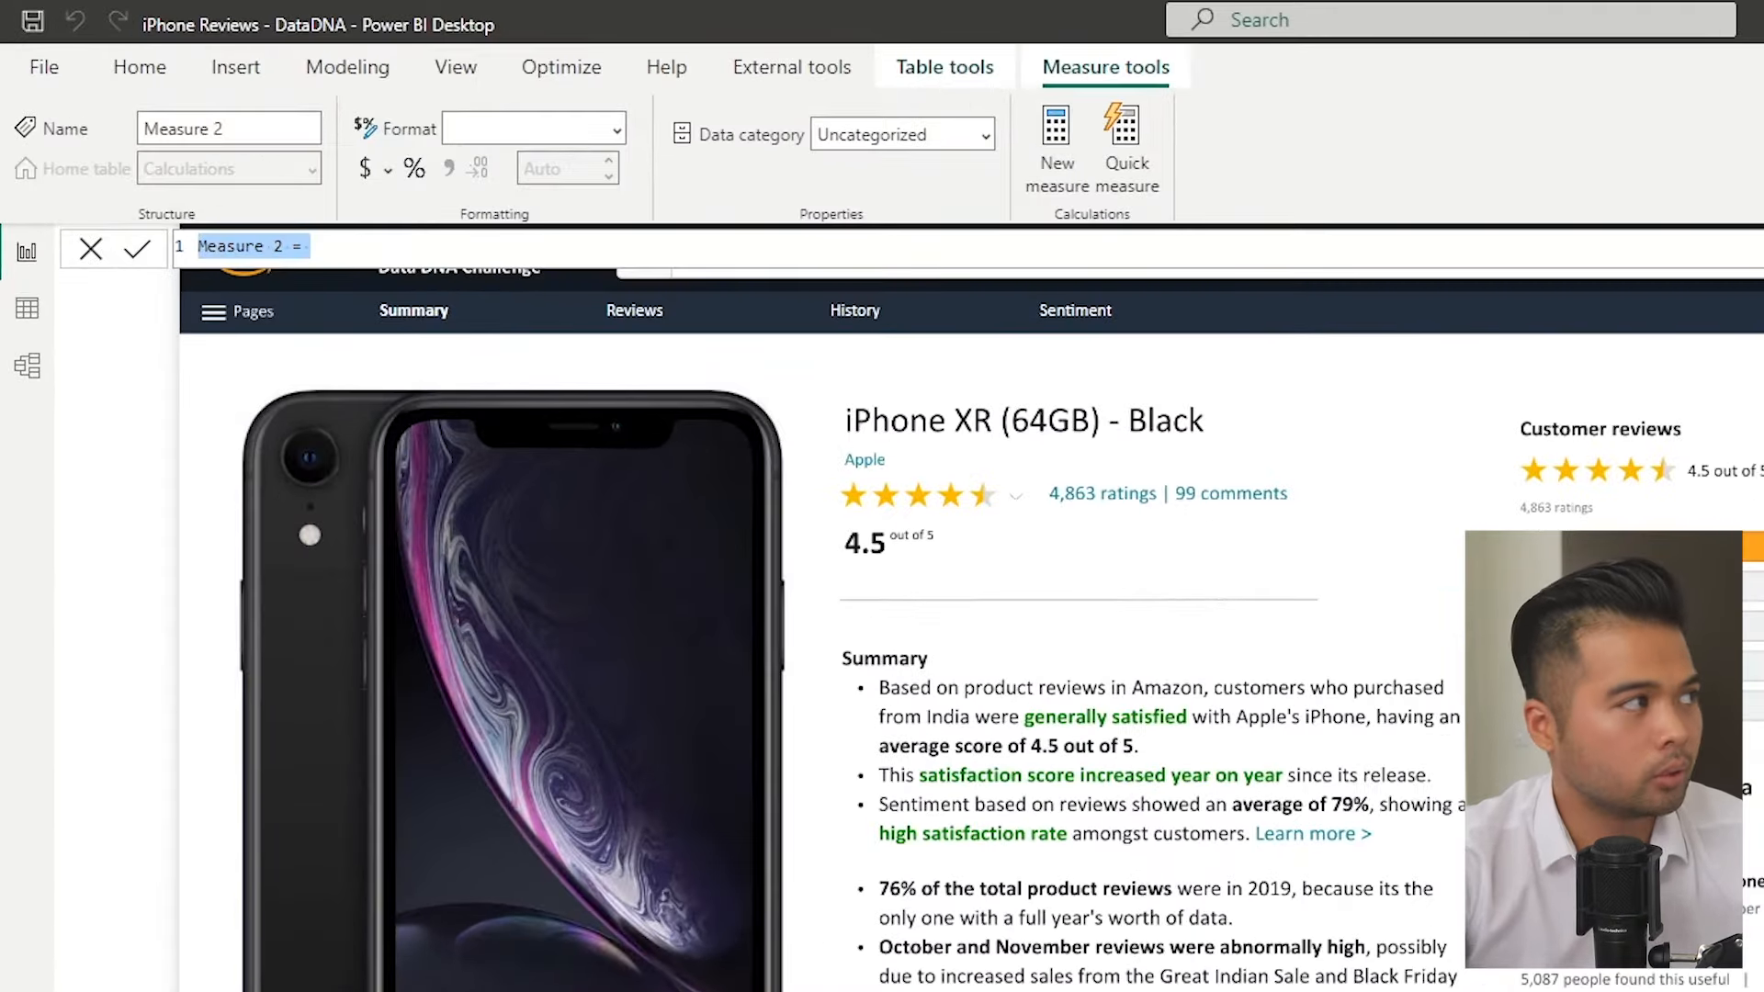
{"action": "type", "text": "Test 2 = \"This "}
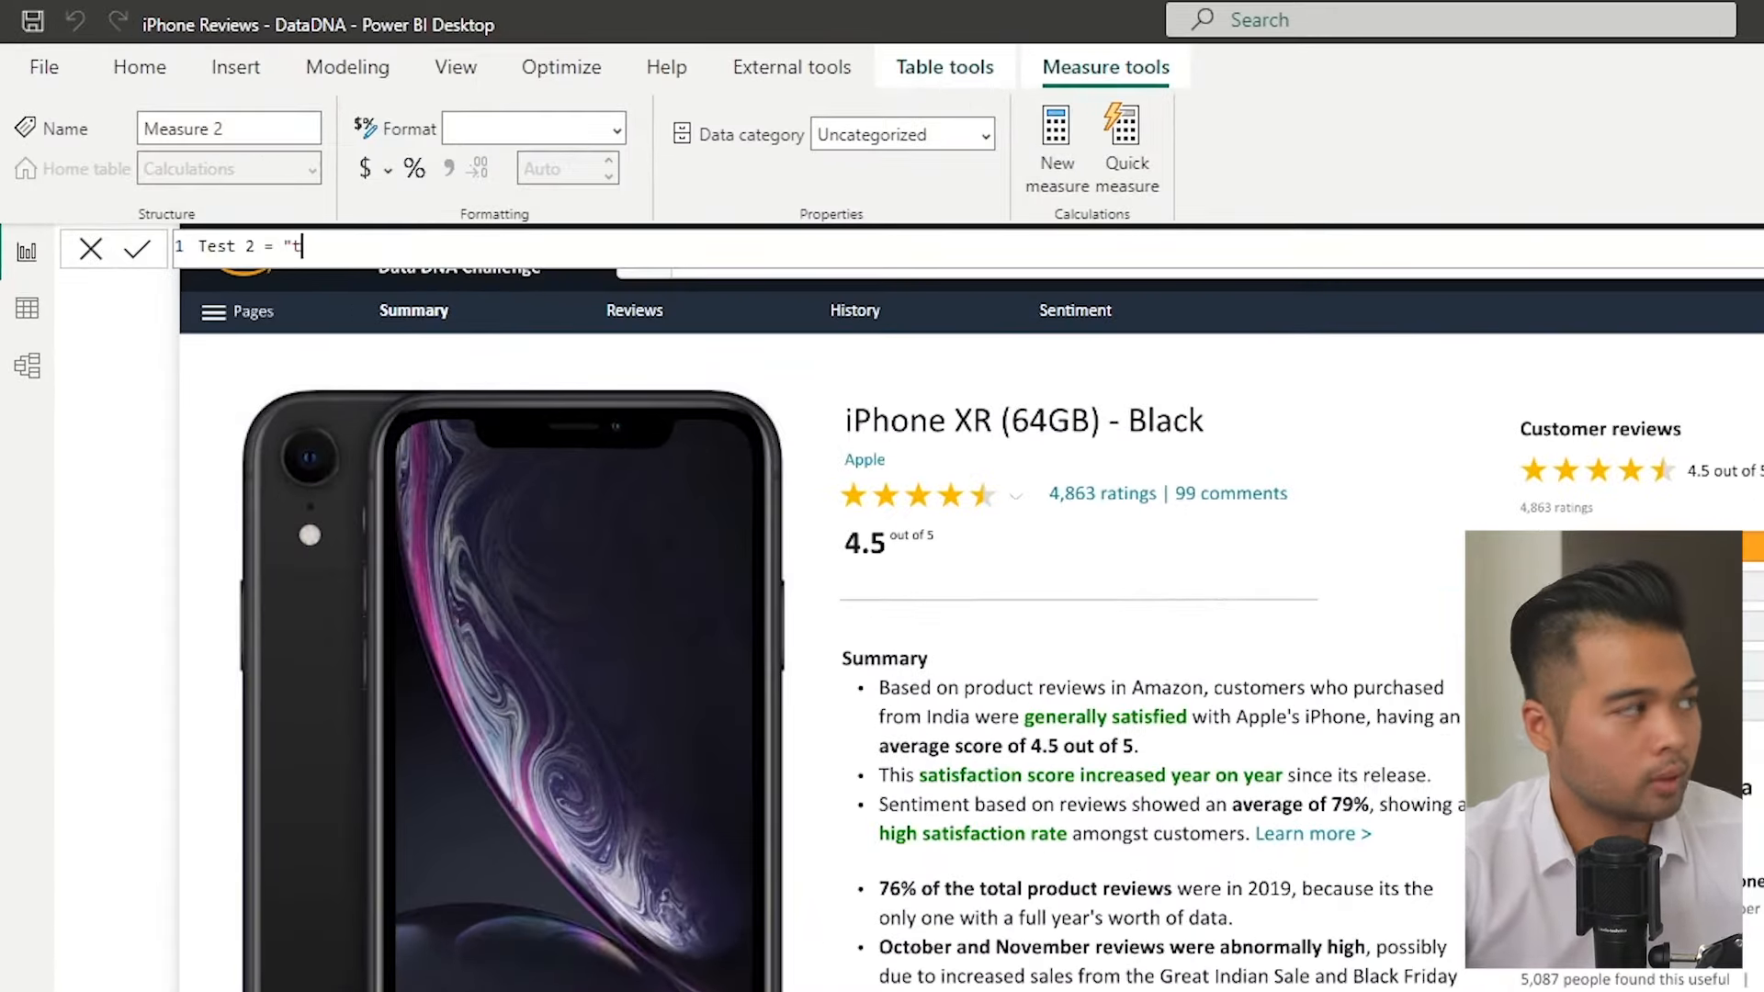
{"action": "type", "text": "is a test measure\""}
{"action": "key", "text": "Left"}
{"action": "type", "text": "measure"}
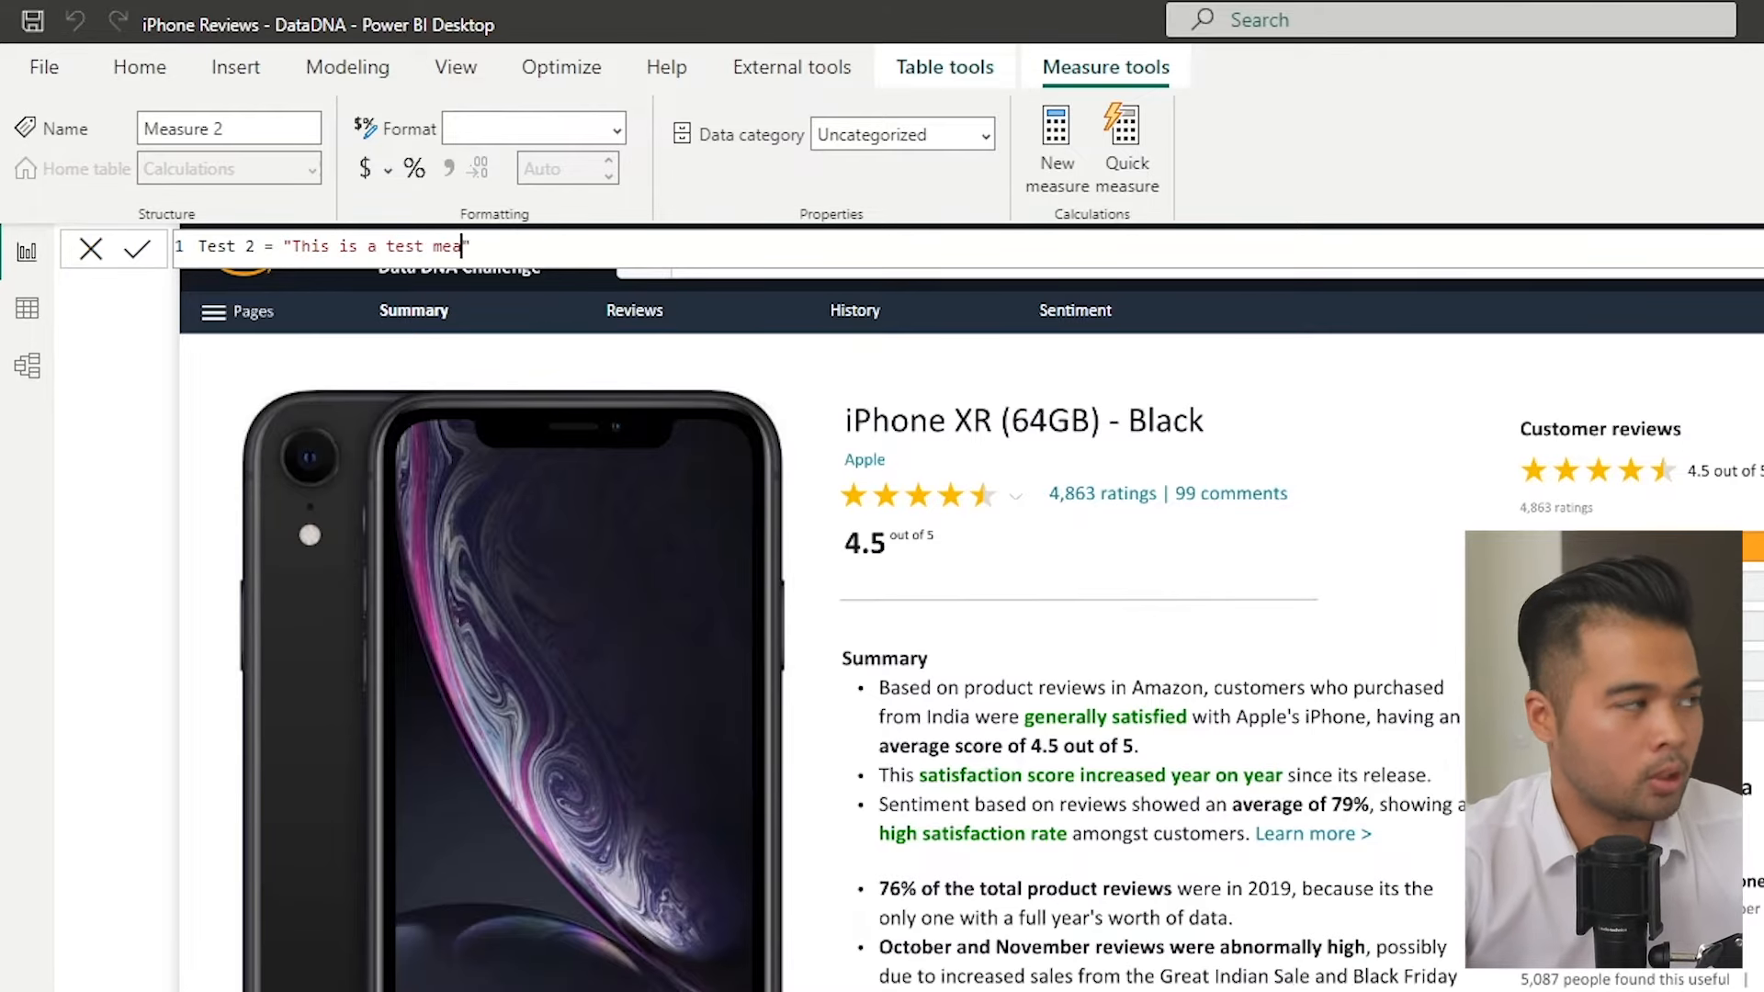
{"action": "type", "text": ", please delete"}
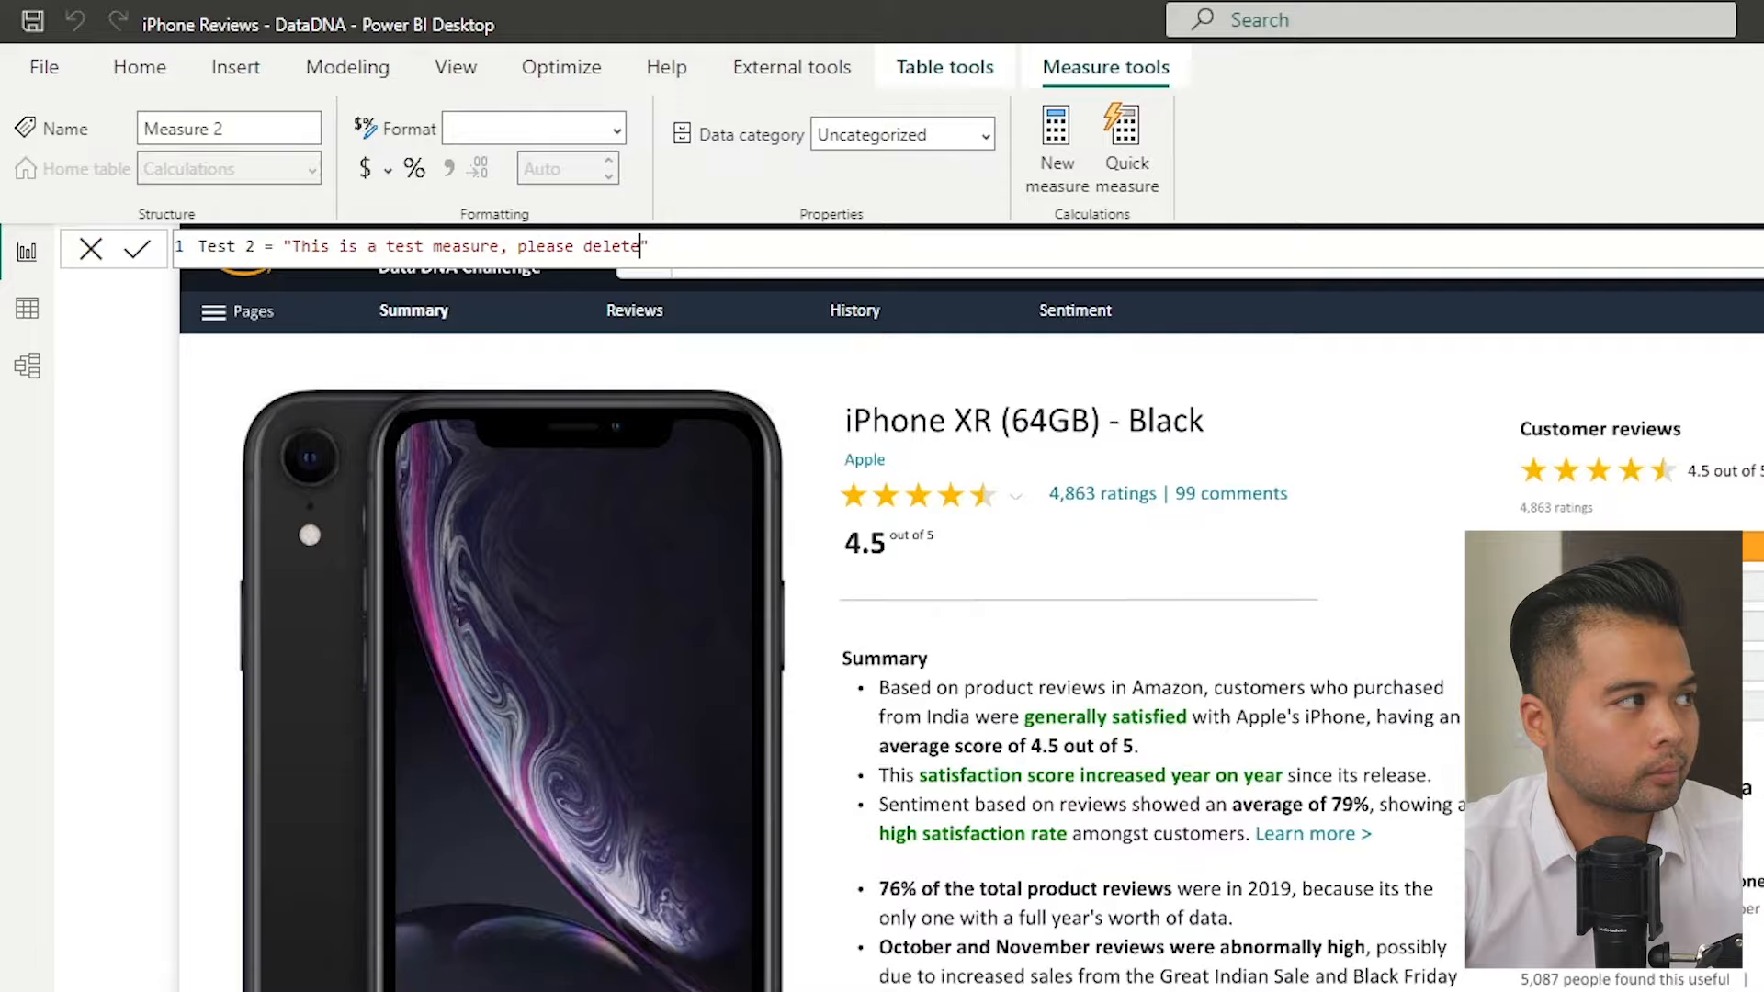
{"action": "key", "text": "Return"}
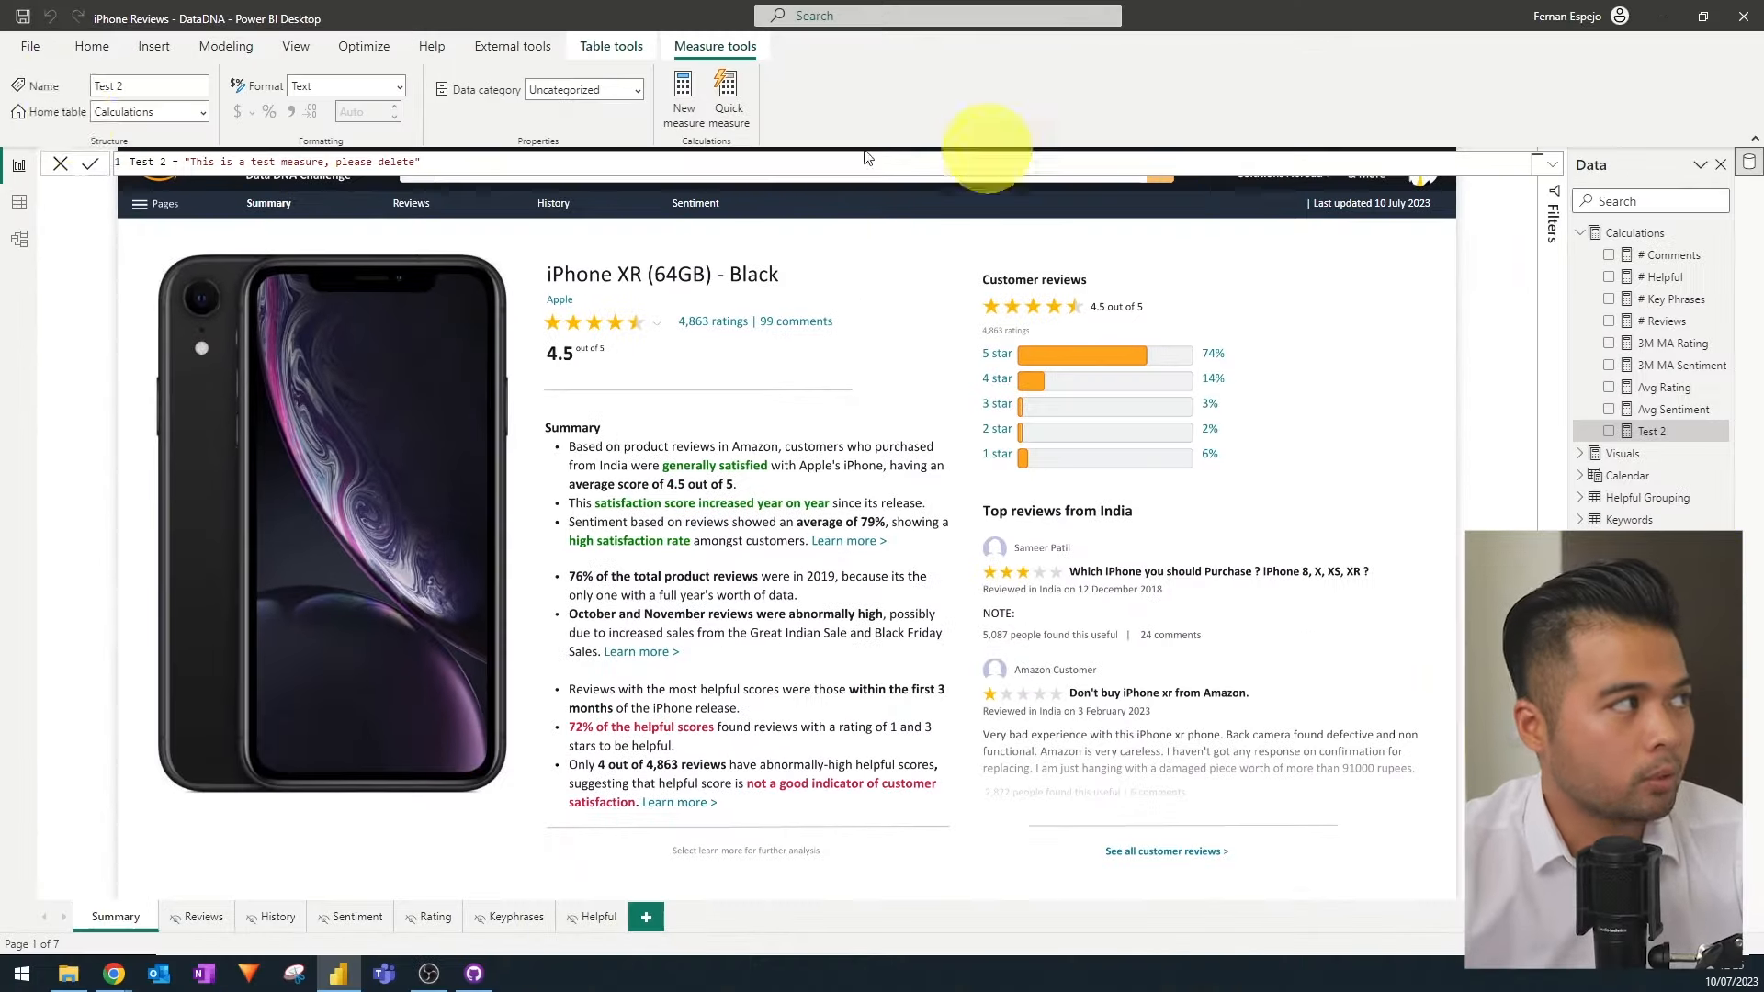
Save the report, switch to GitHub Desktop and maximize its window to examine the model.bim change
{"action": "left_click", "coordinate": [44, 52]}
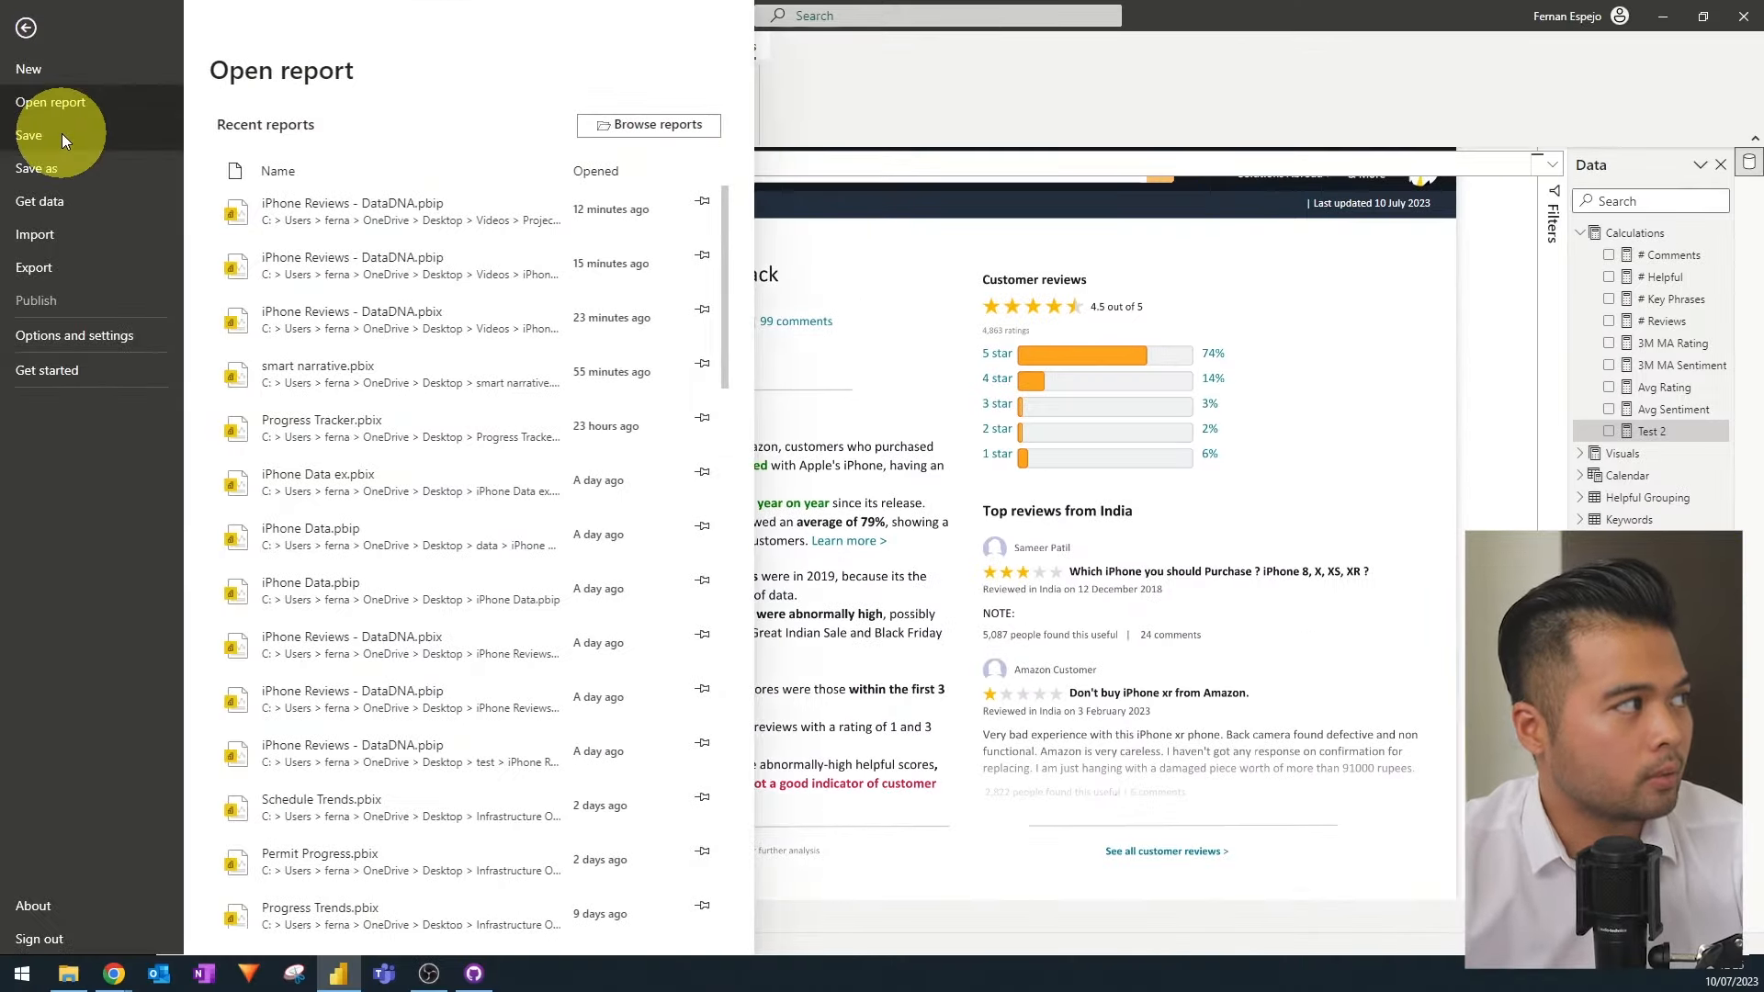
{"action": "key", "text": "Escape"}
{"action": "left_click", "coordinate": [474, 974]}
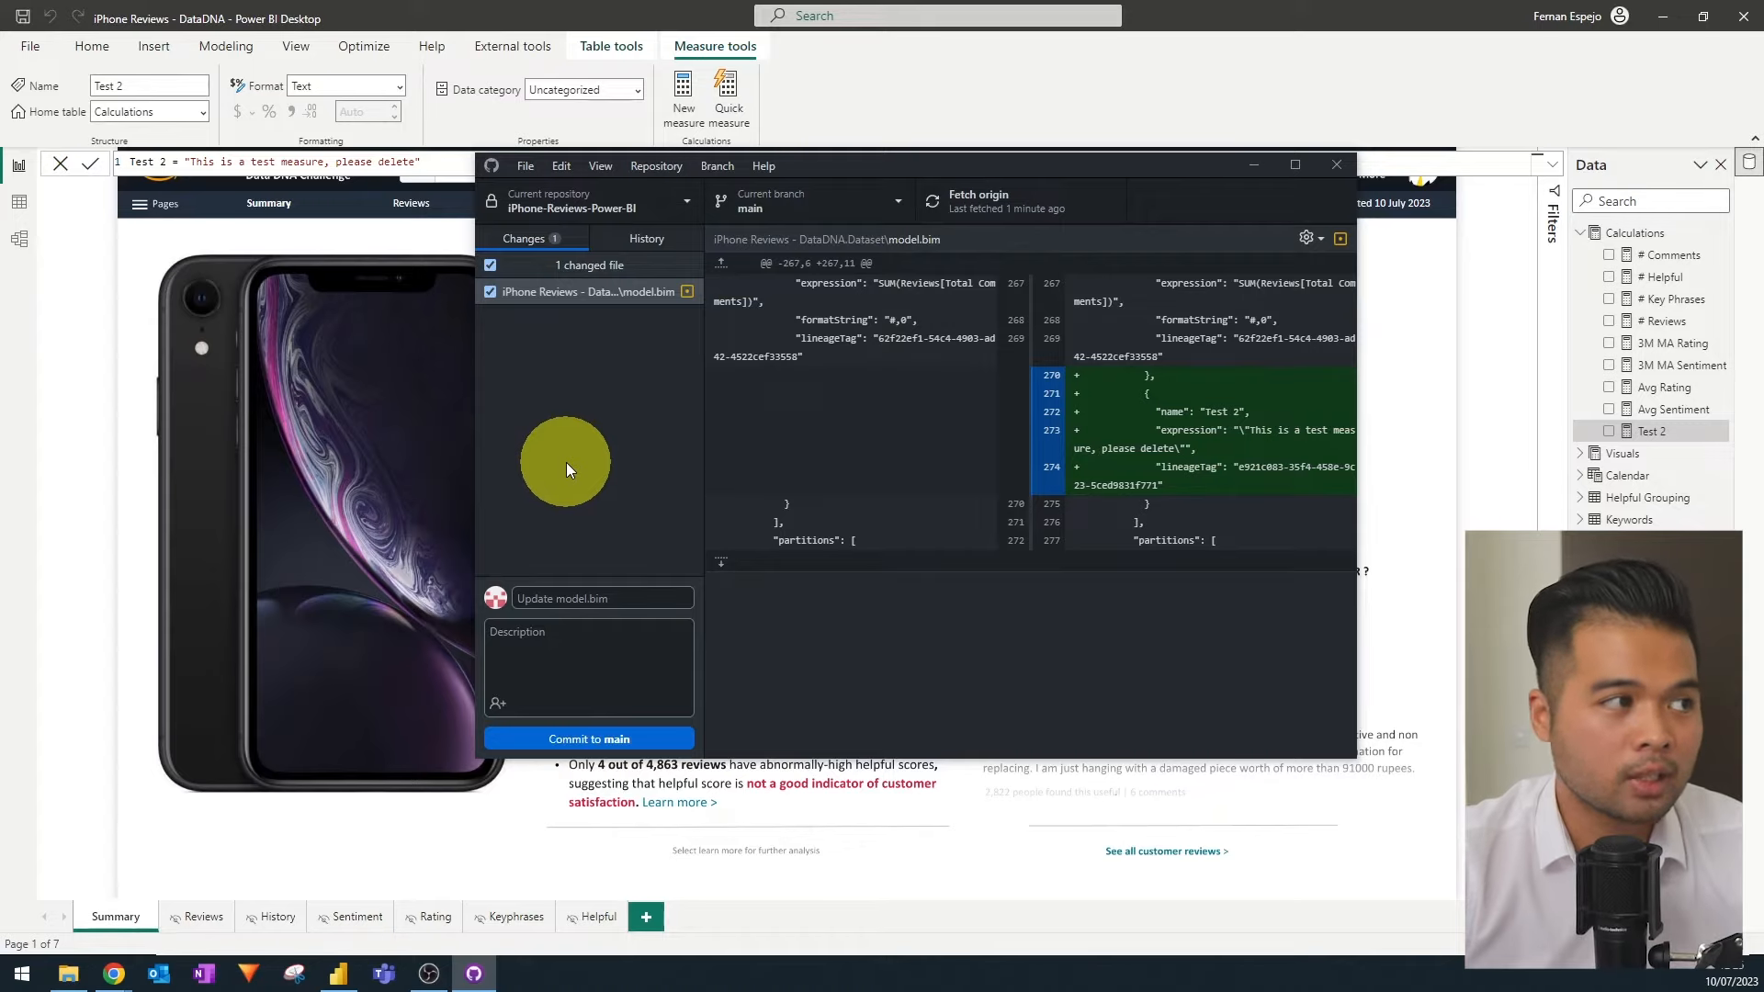
{"action": "left_click_drag", "start_coordinate": [933, 176], "coordinate": [886, 8]}
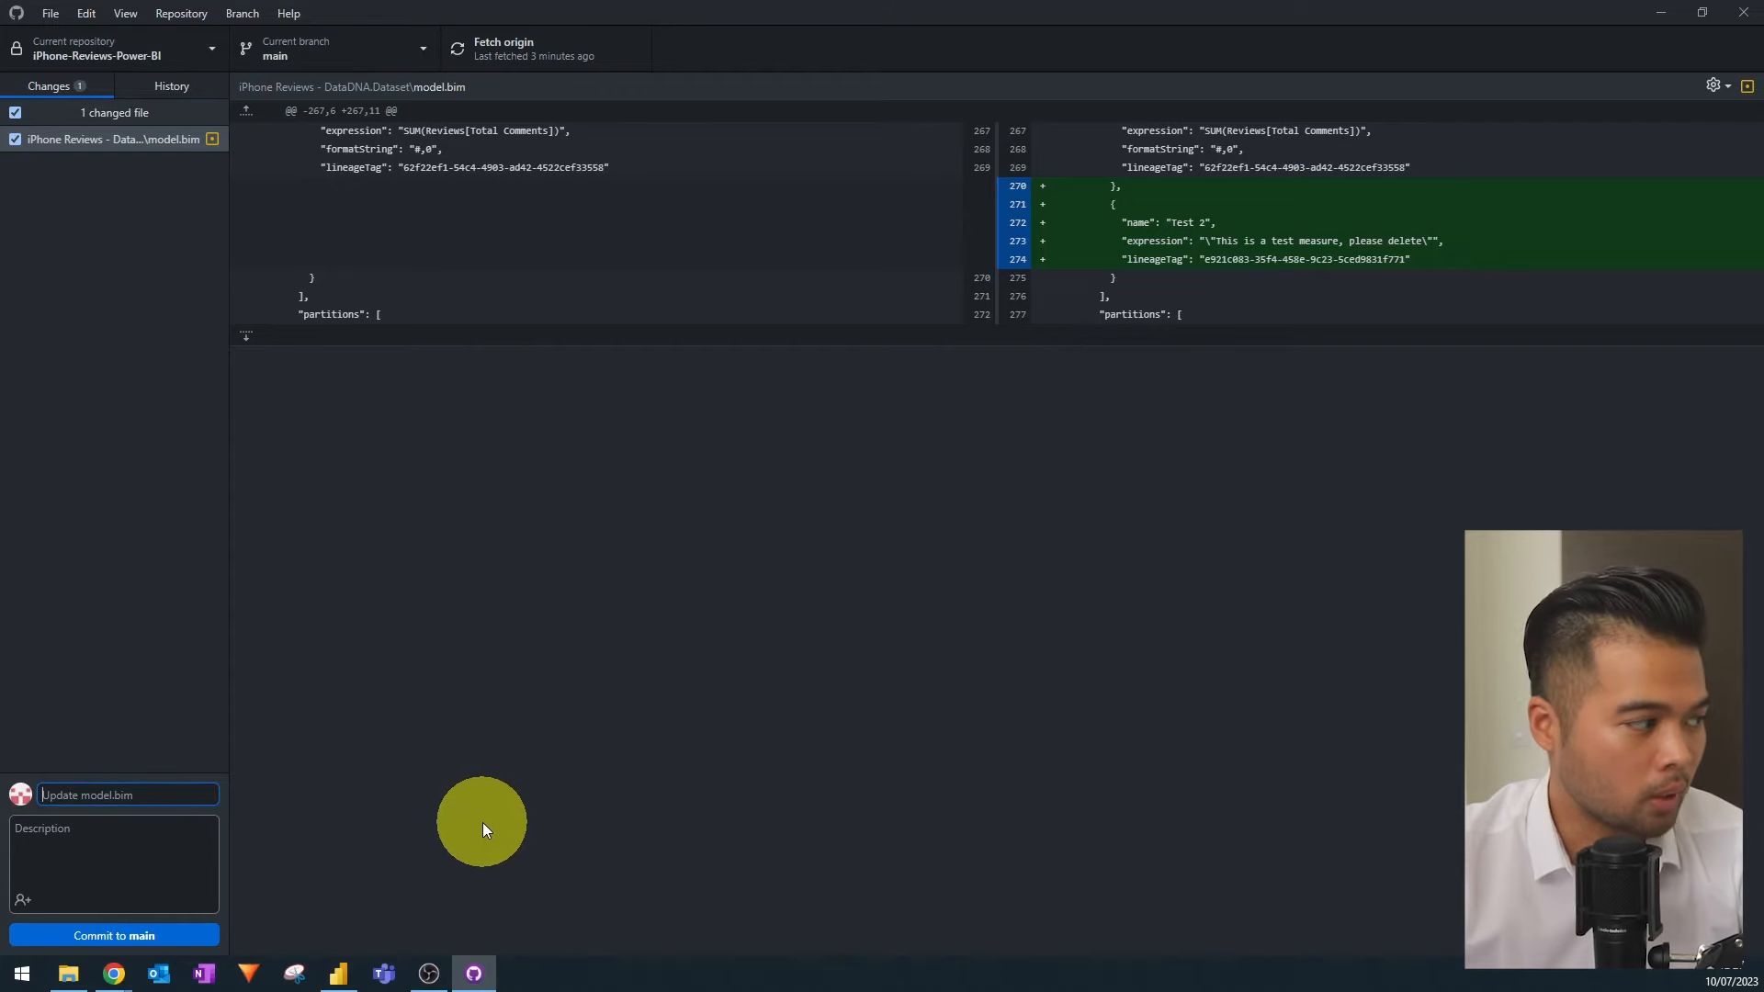
Enter "Added a new test measure" as the commit summary for the model.bim change
{"action": "left_click", "coordinate": [150, 848]}
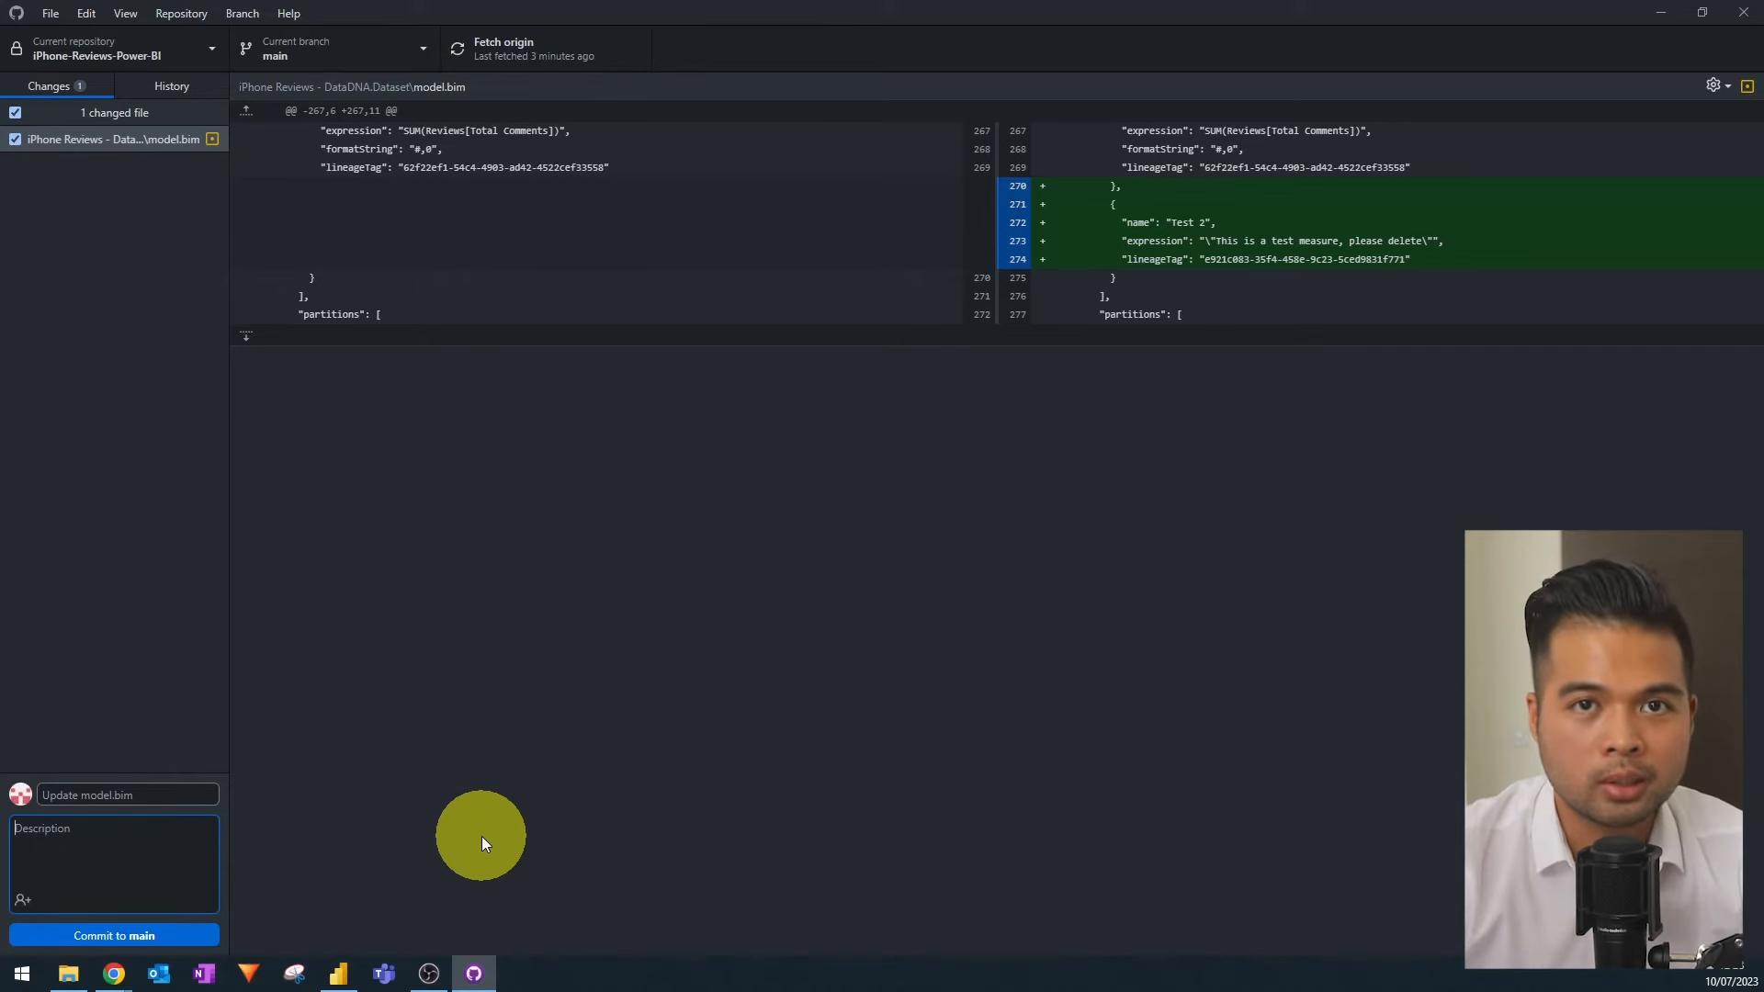
{"action": "left_click", "coordinate": [172, 794]}
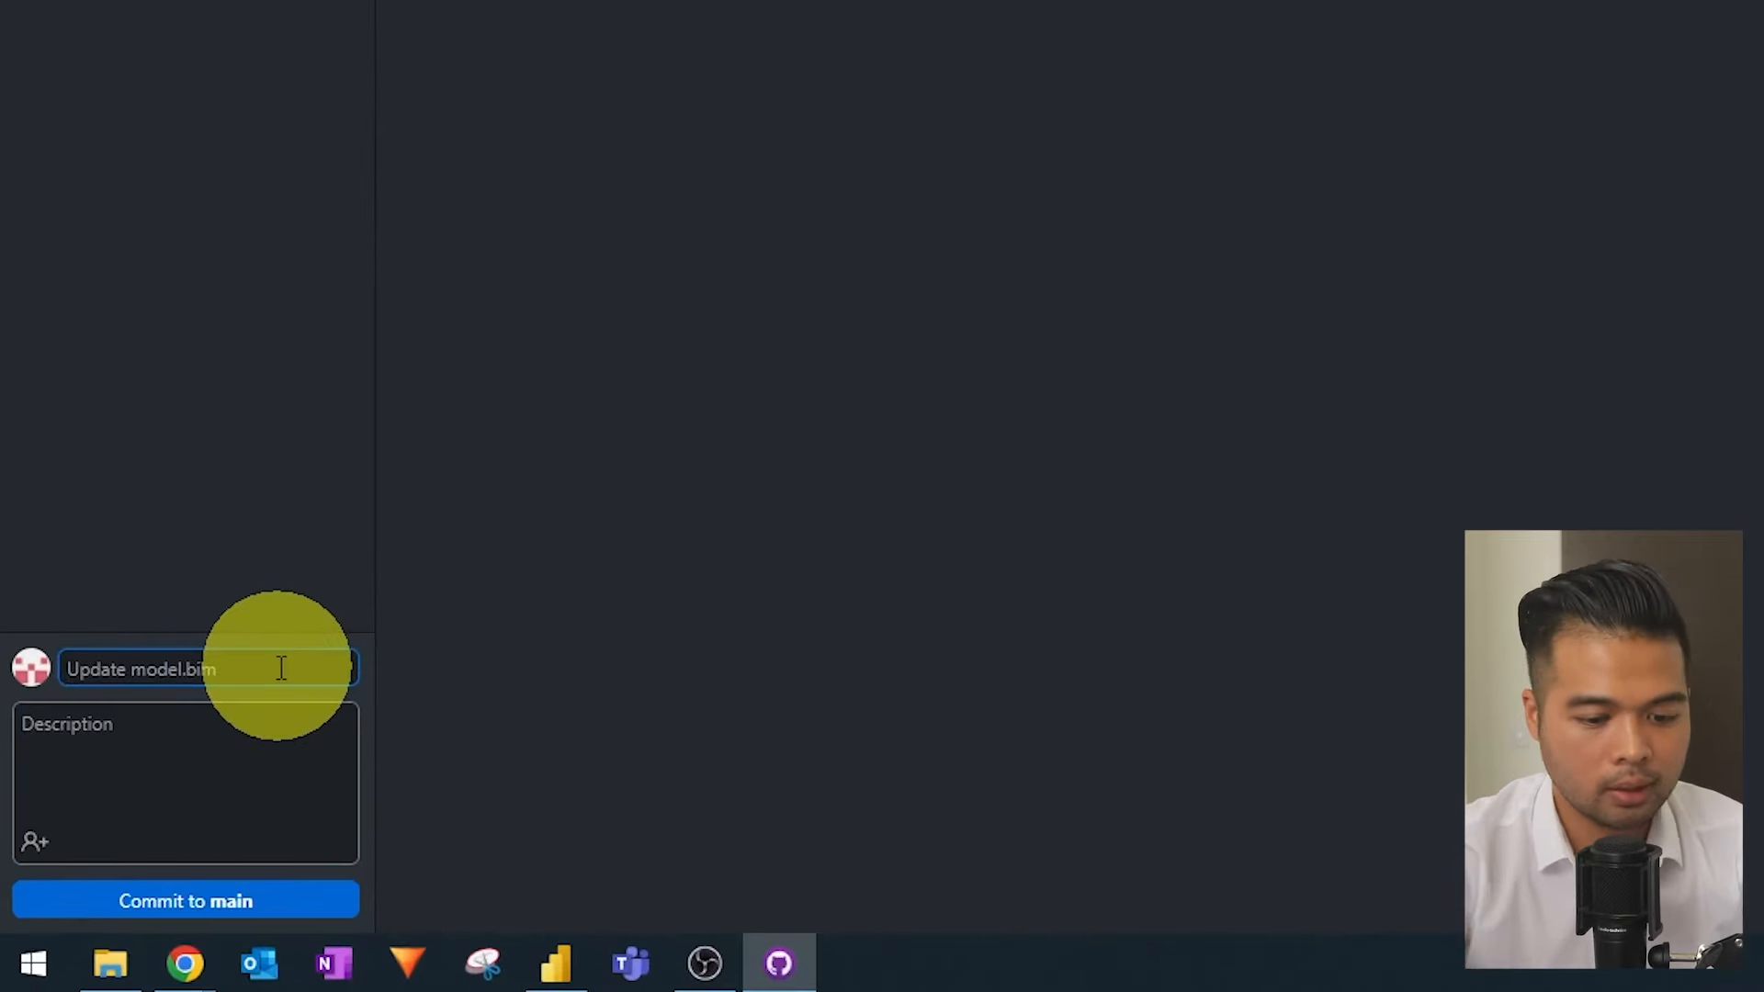
{"action": "type", "text": "Adde"}
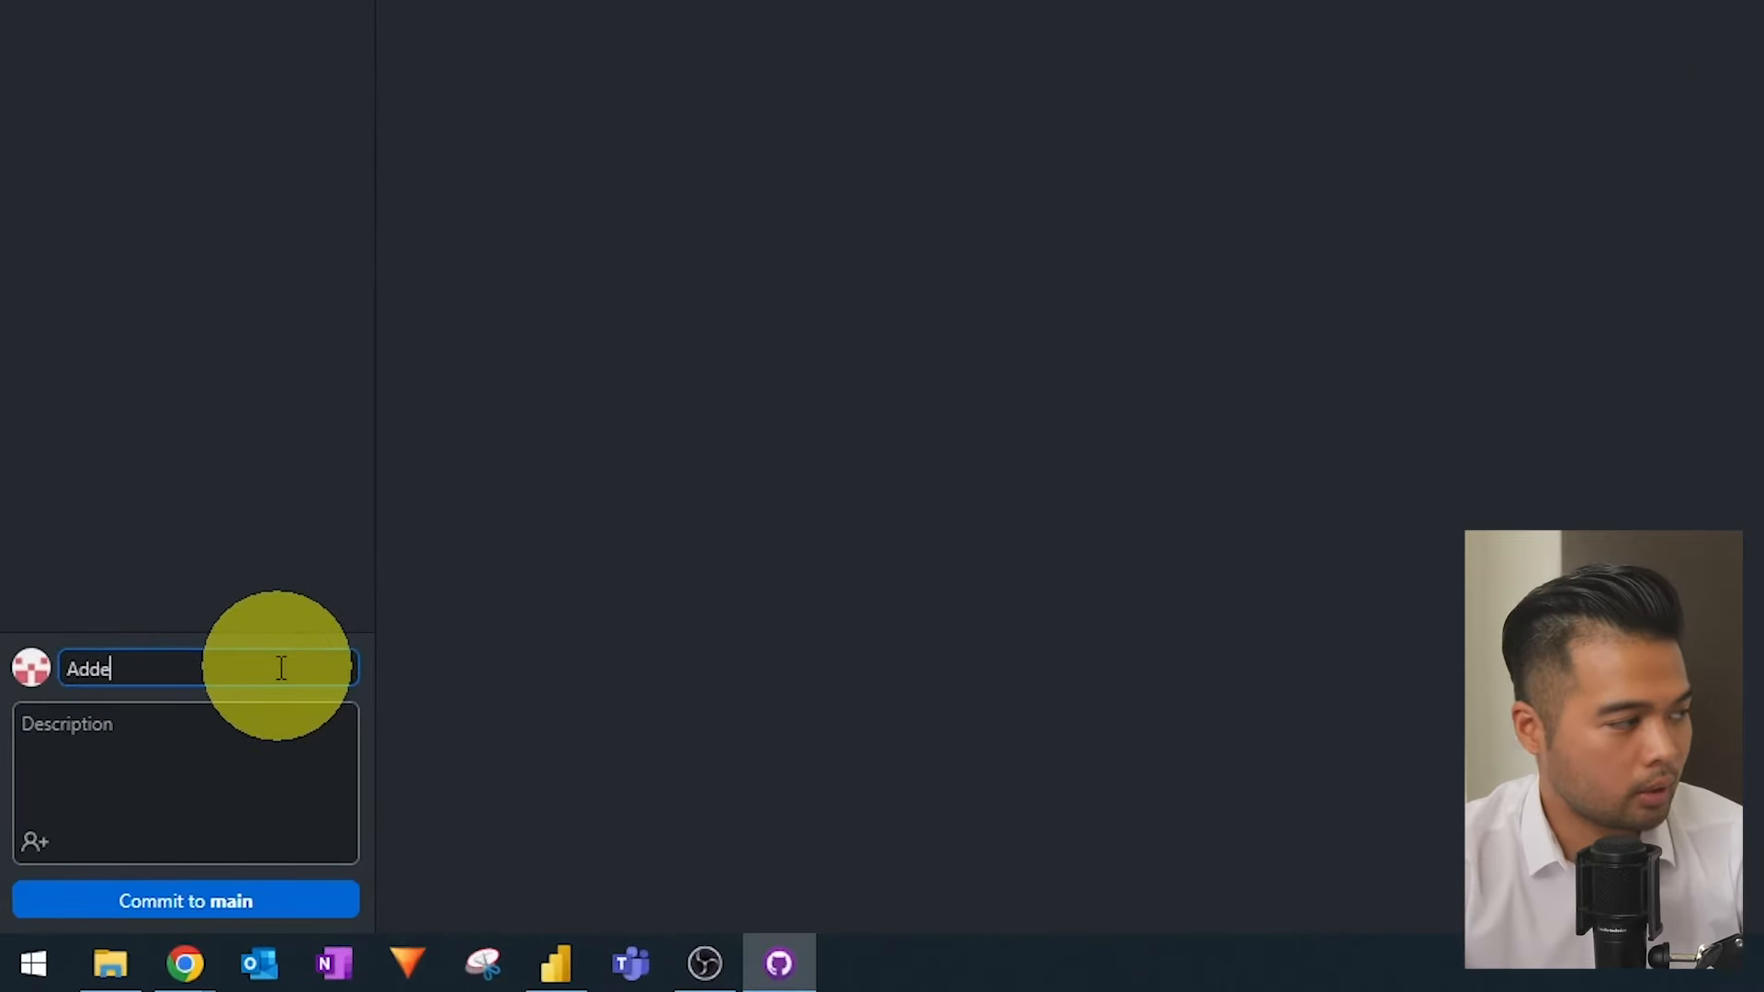
{"action": "type", "text": "d a new test measure"}
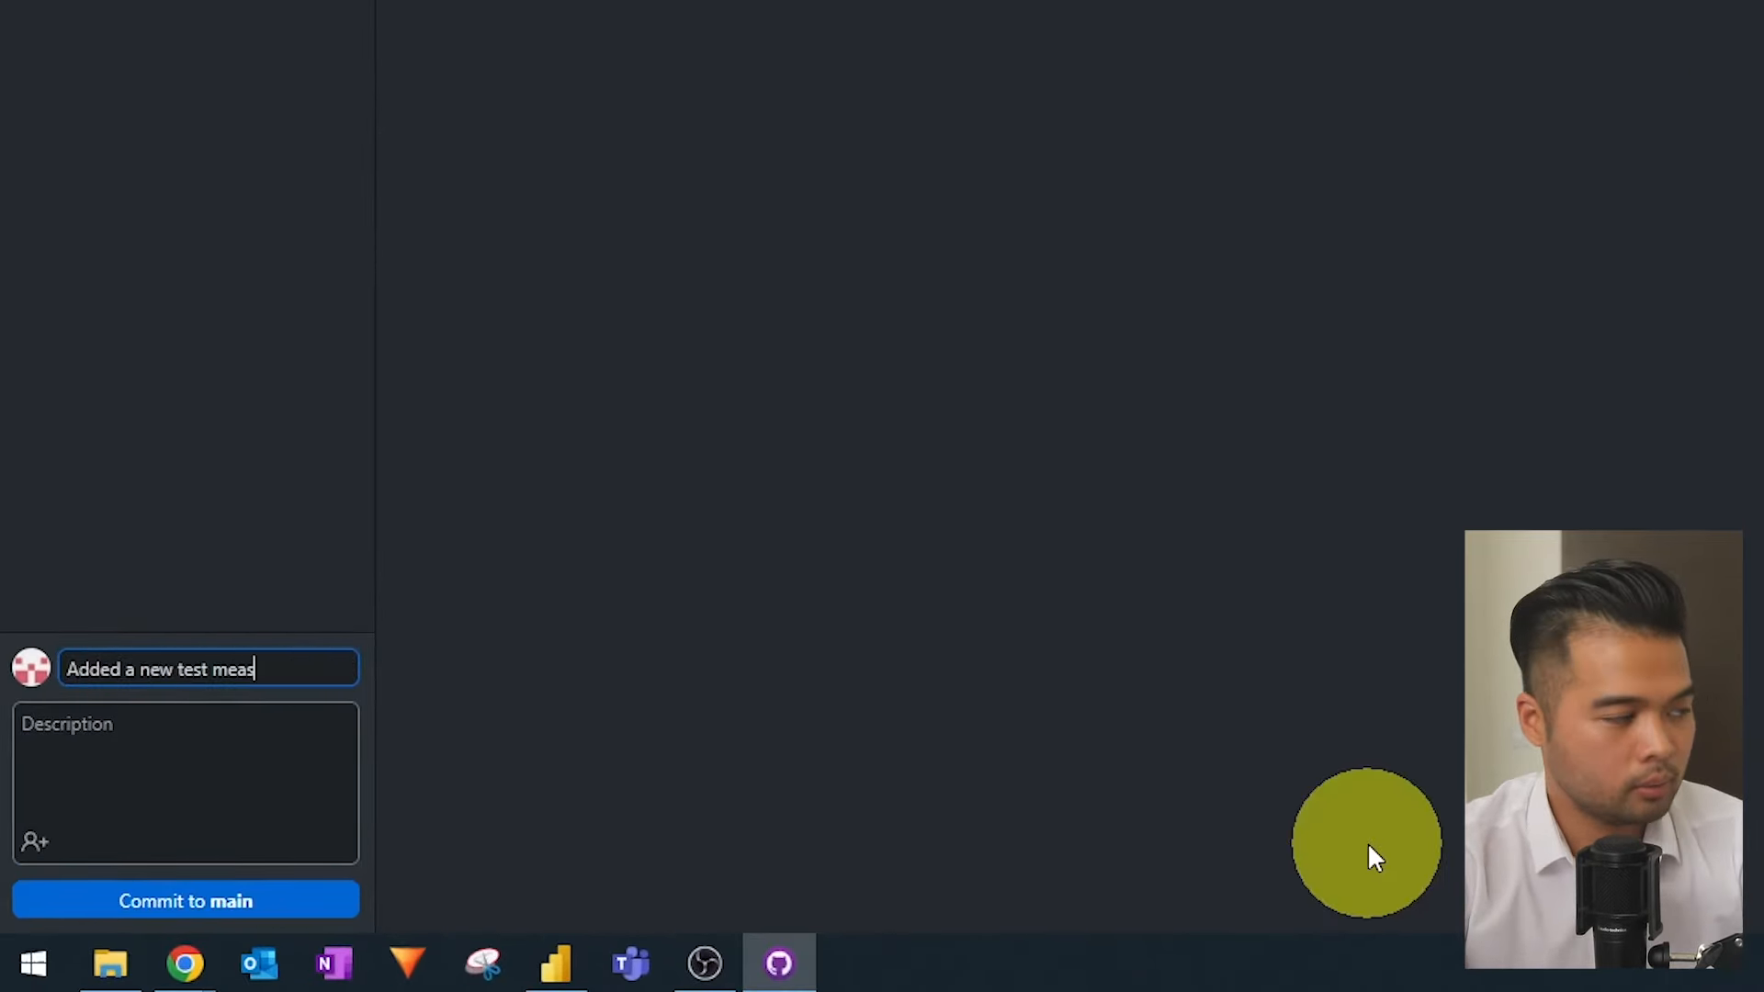
Fill in the commit description with "added a measure to check version control."
{"action": "key", "text": "Tab"}
{"action": "type", "text": "added a test"}
{"action": "key", "text": "BackSpace"}
{"action": "key", "text": "BackSpace"}
{"action": "key", "text": "BackSpace"}
{"action": "key", "text": "BackSpace"}
{"action": "type", "text": "measure to check vers"}
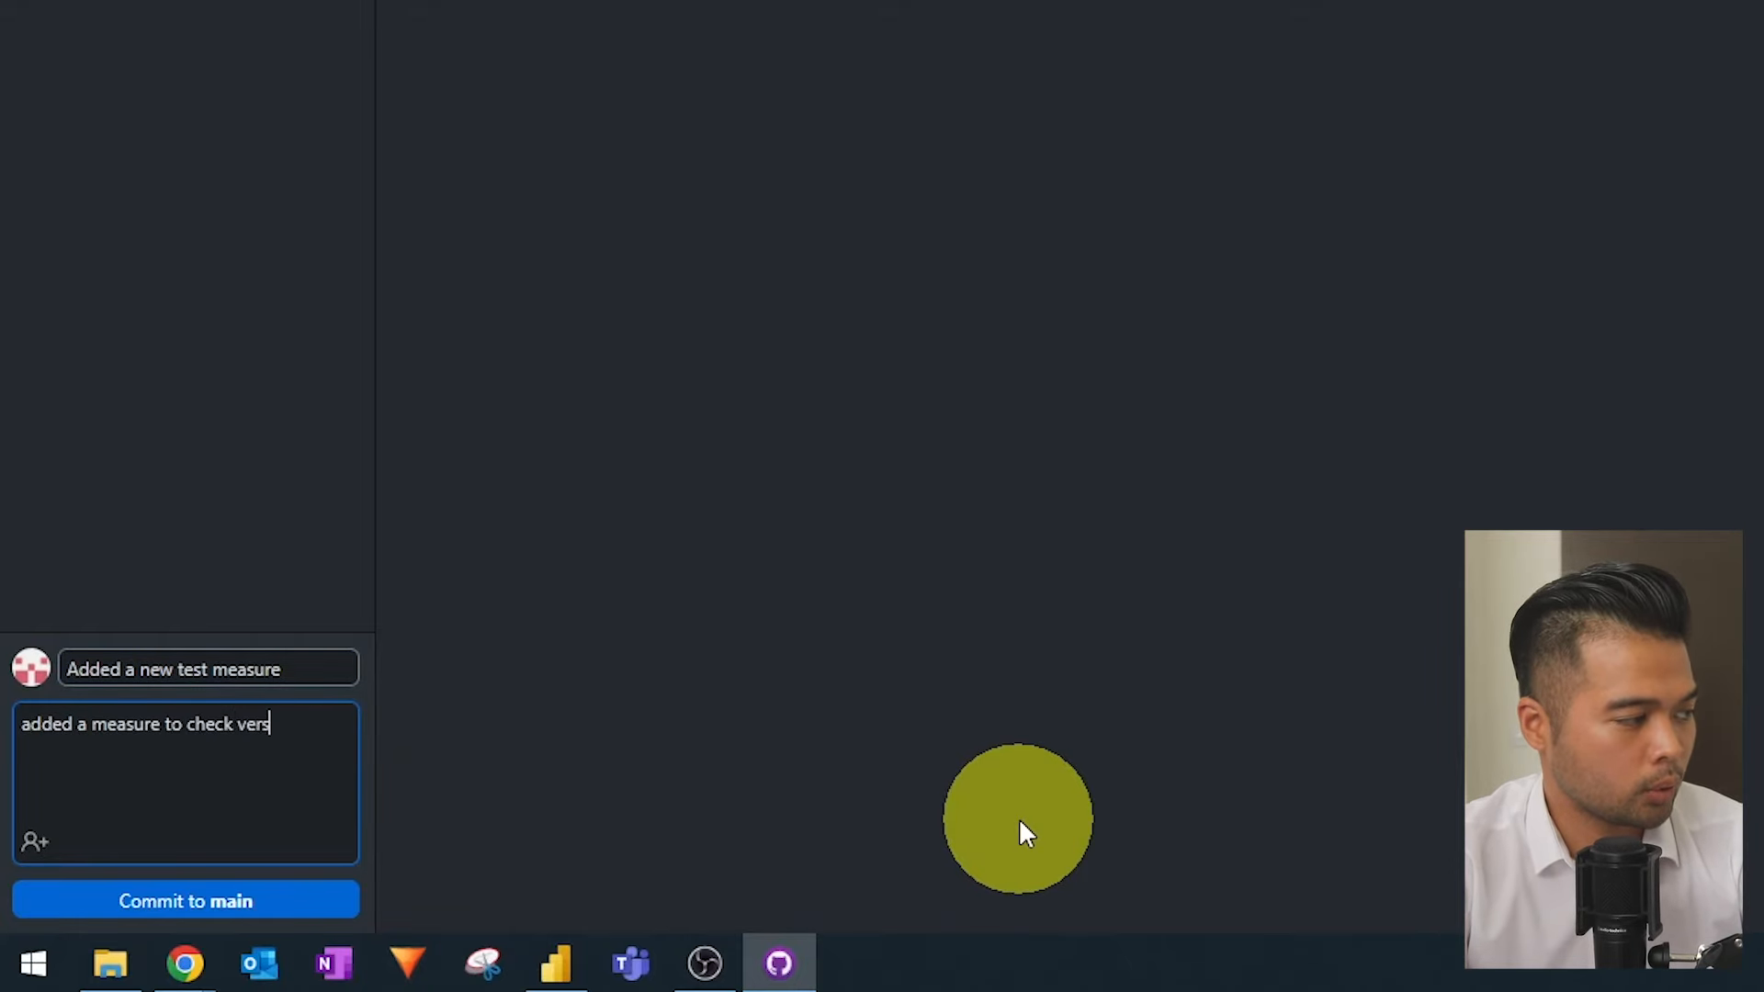
{"action": "type", "text": "ntrol."}
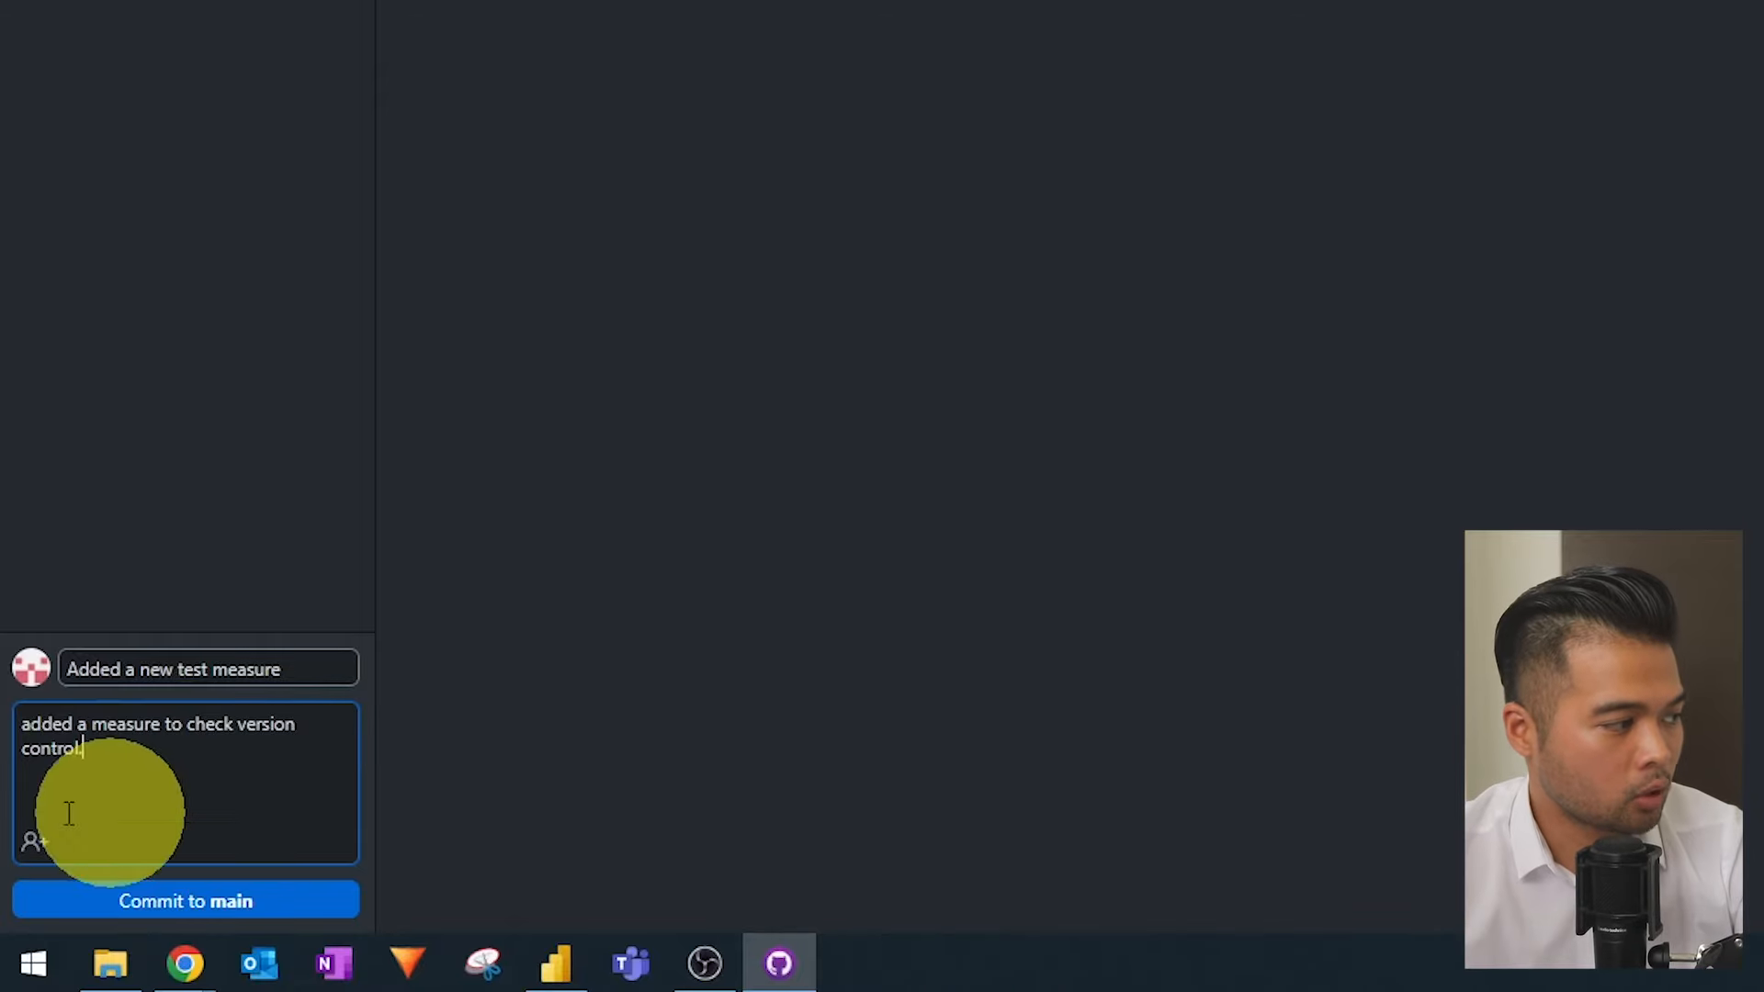
Commit the measure change to main, push it to the origin and view the repository on GitHub
{"action": "left_click", "coordinate": [122, 900]}
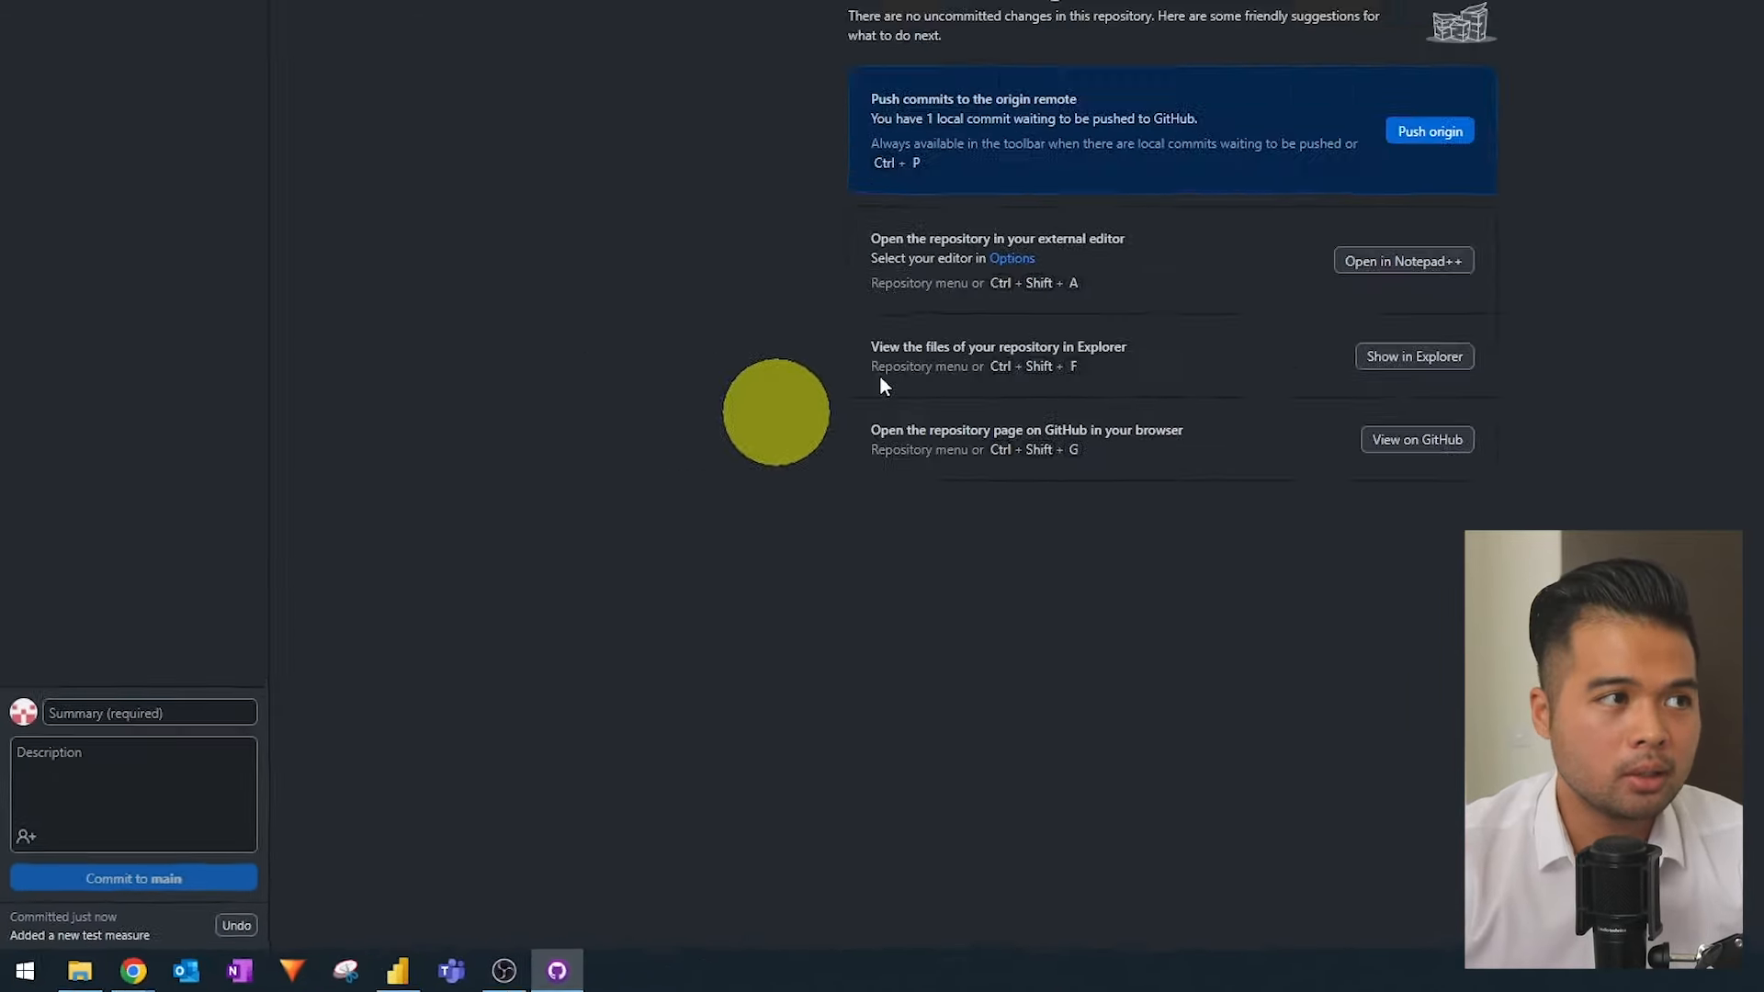
{"action": "left_click", "coordinate": [1215, 262]}
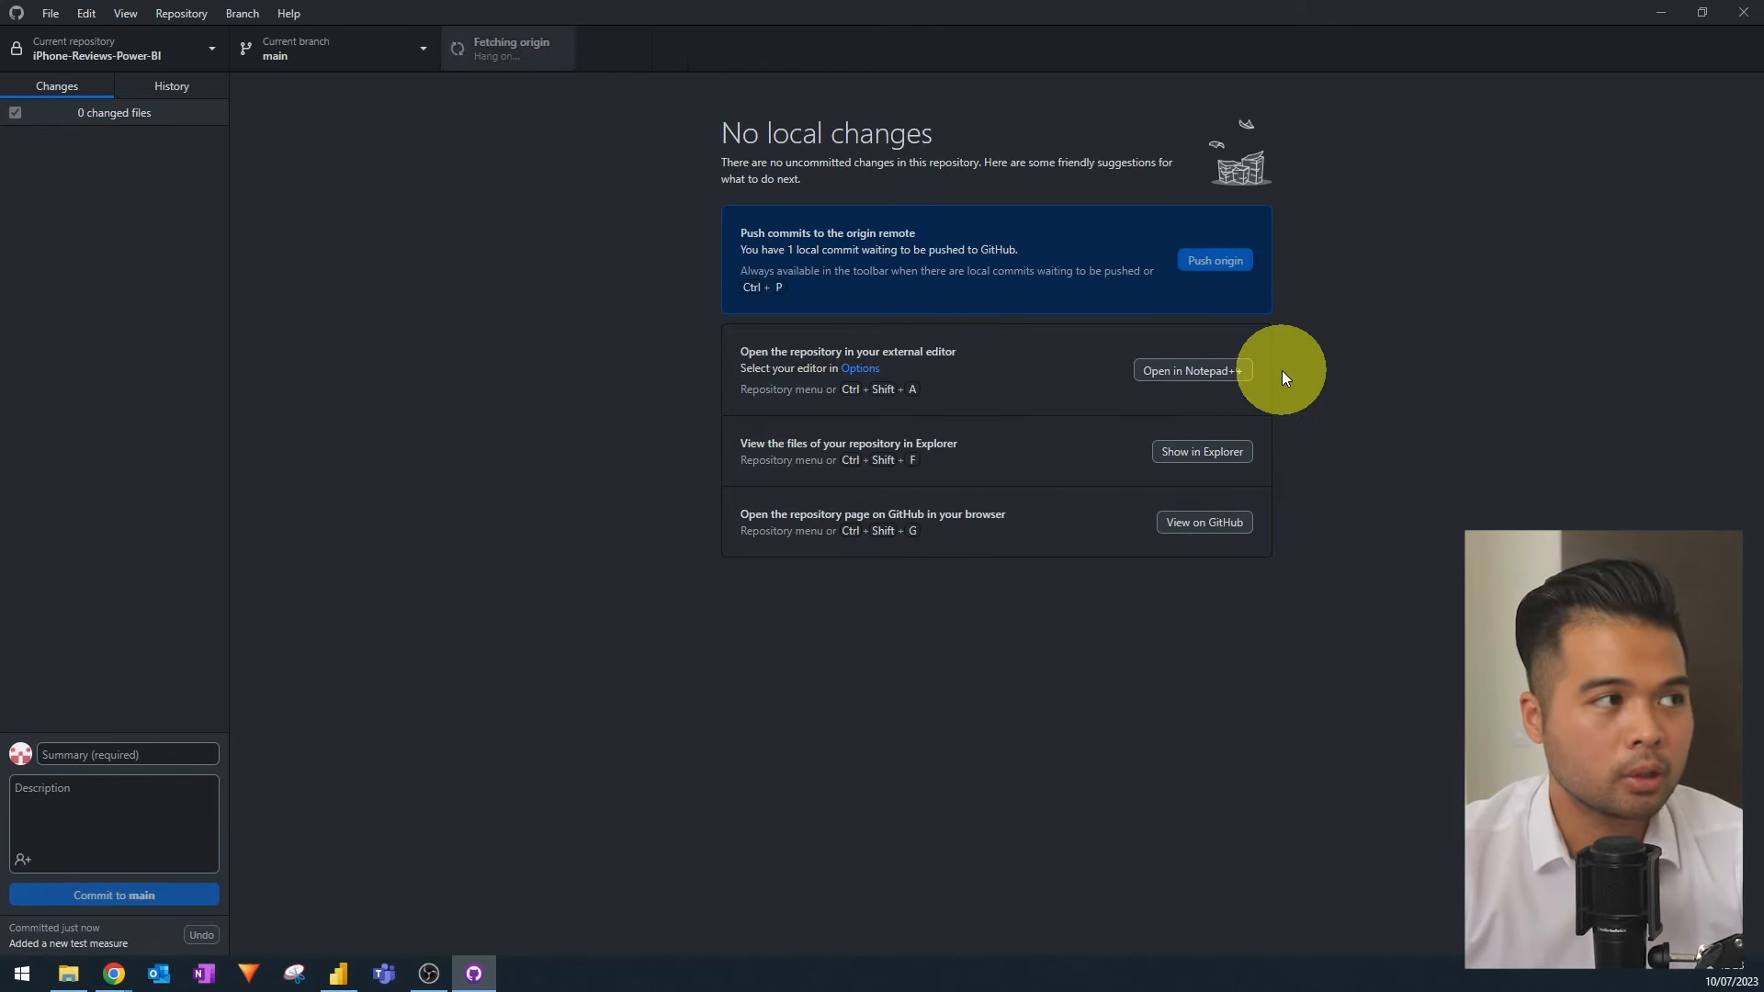
{"action": "left_click", "coordinate": [1204, 414]}
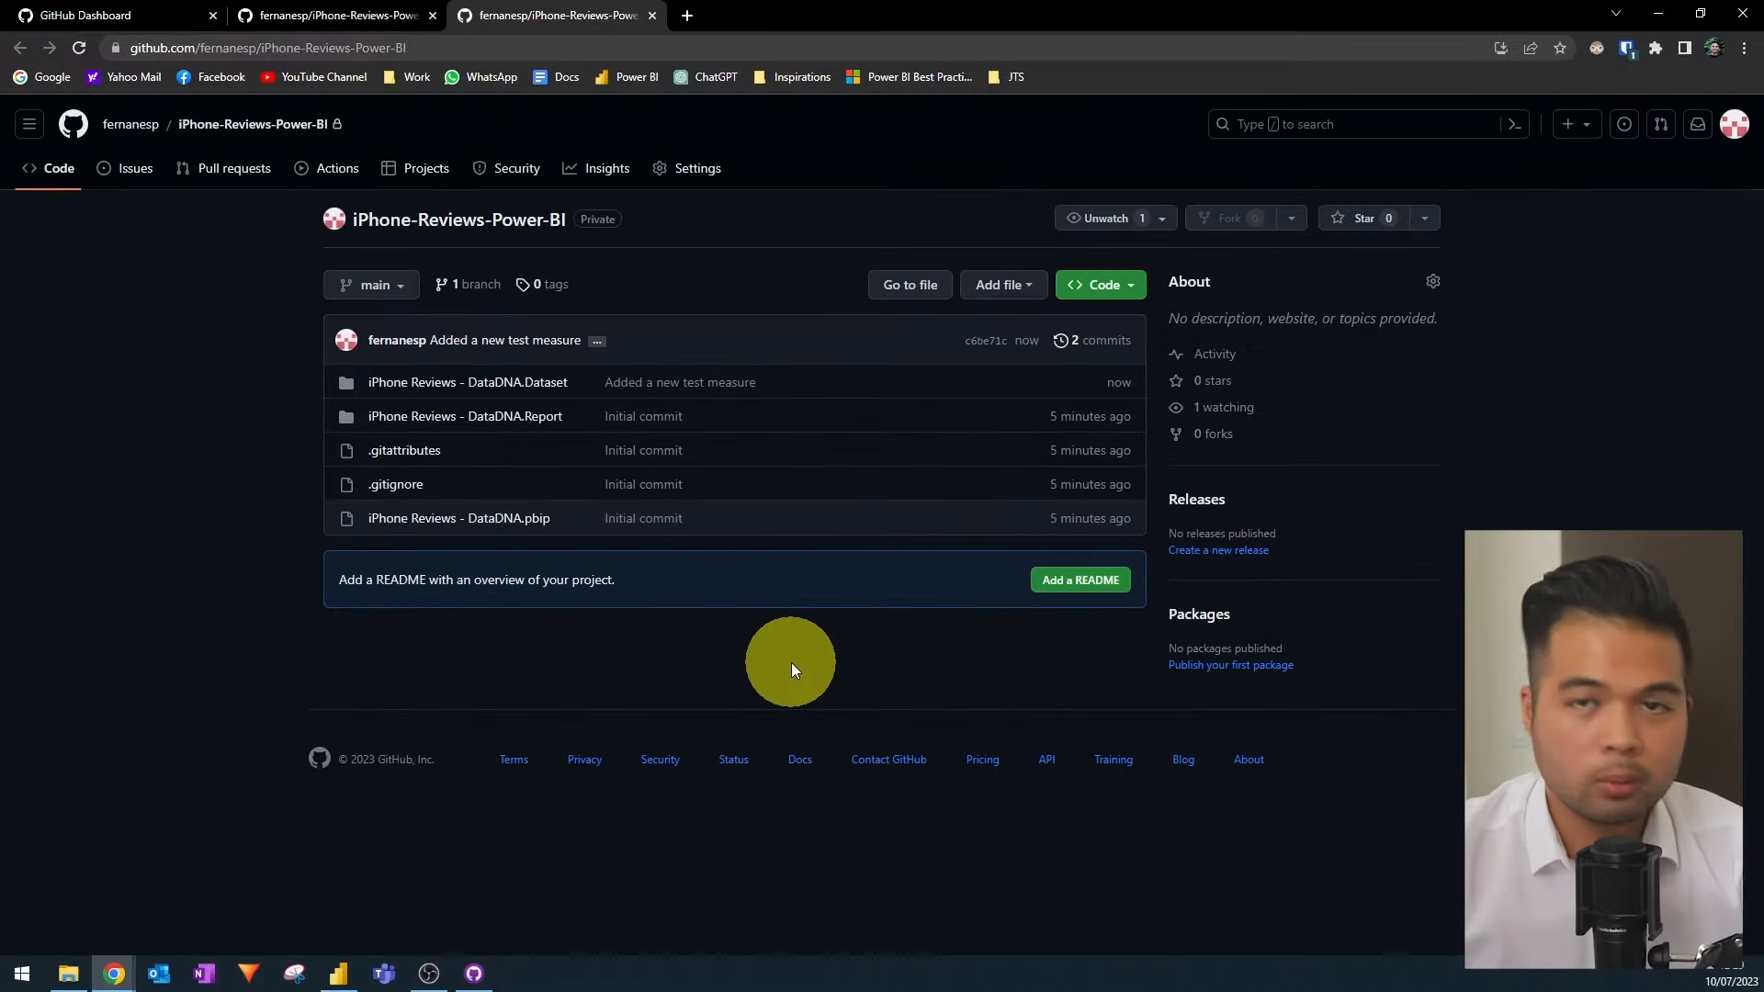
Close Power BI Desktop and delete the iPhone Reviews - DataDNA Power BI project file from the Project File folder
{"action": "mouse_move", "coordinate": [484, 985]}
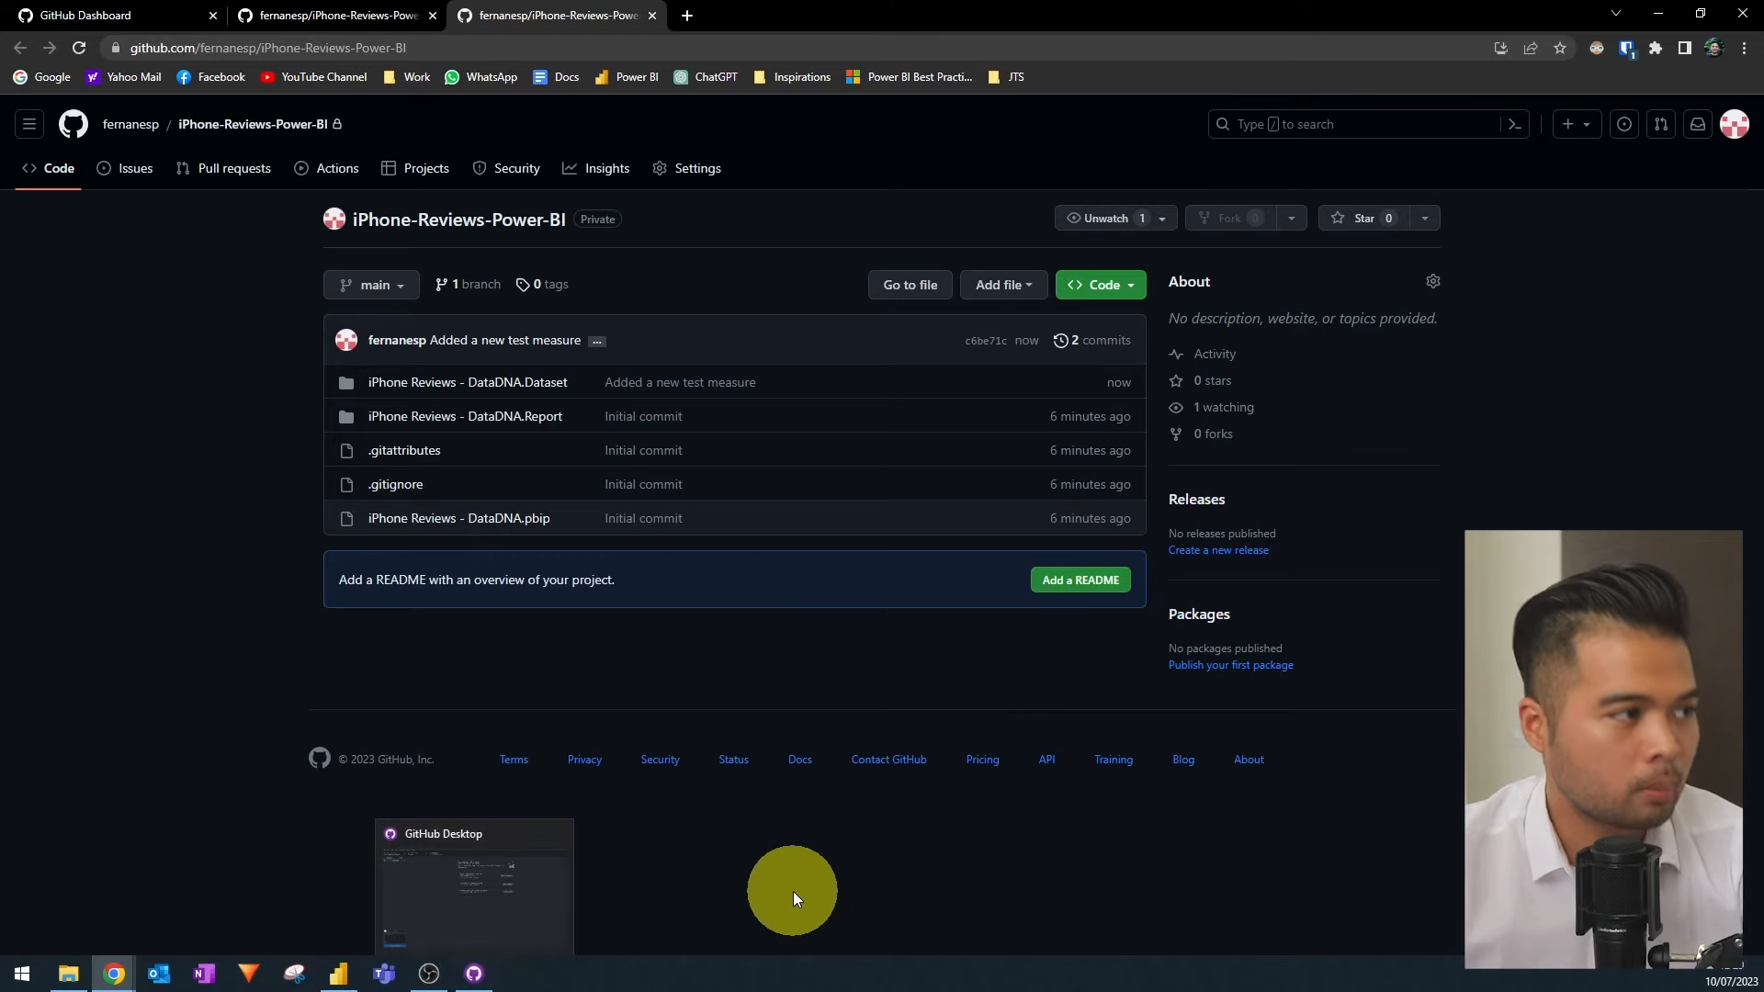
{"action": "left_click", "coordinate": [474, 976]}
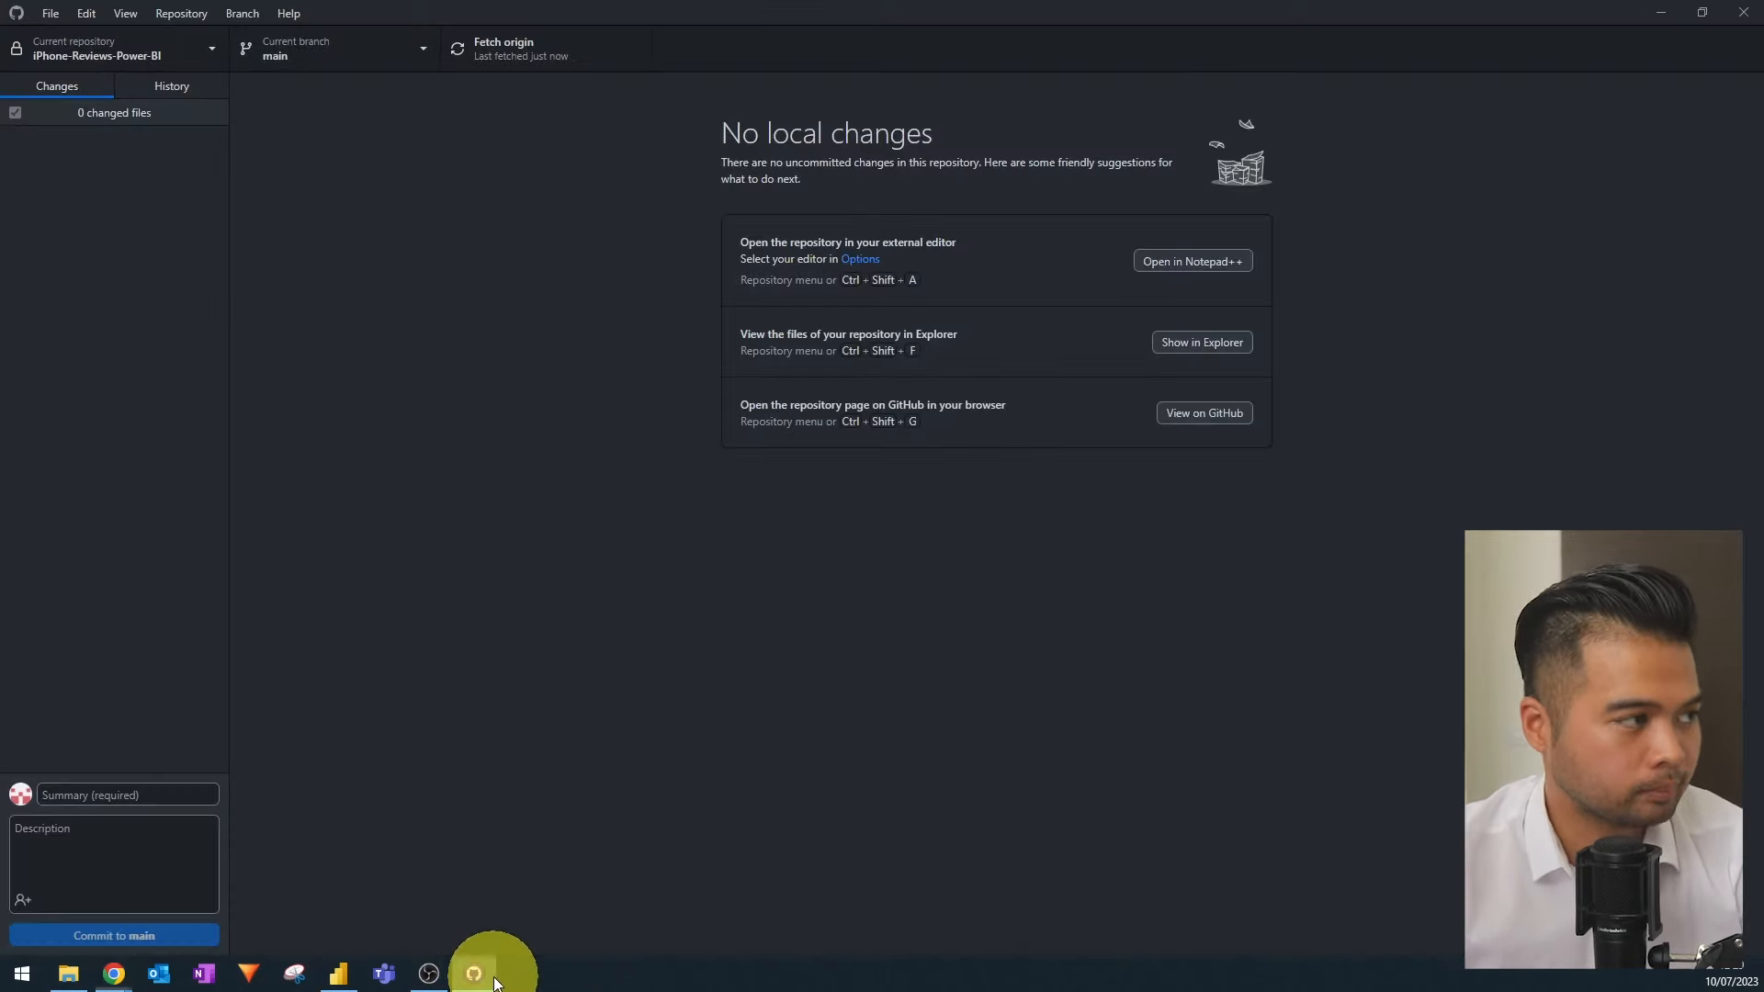
{"action": "left_click", "coordinate": [70, 974]}
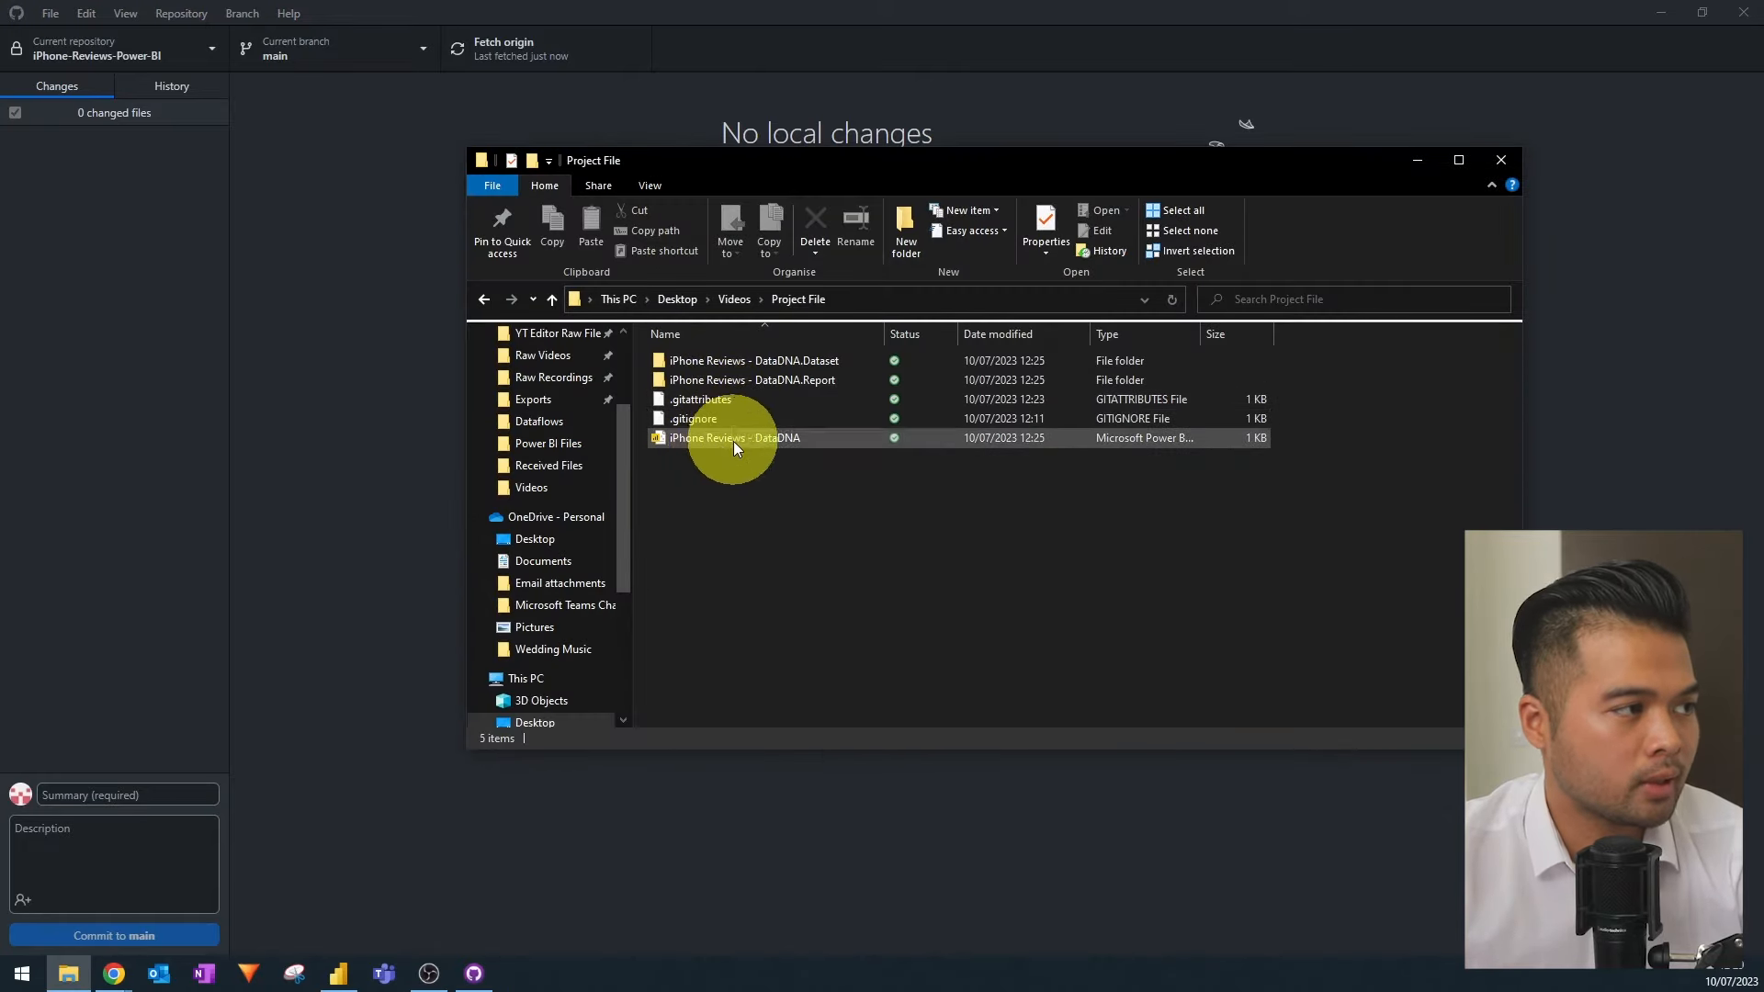
{"action": "left_click", "coordinate": [338, 974]}
{"action": "left_click", "coordinate": [1743, 15]}
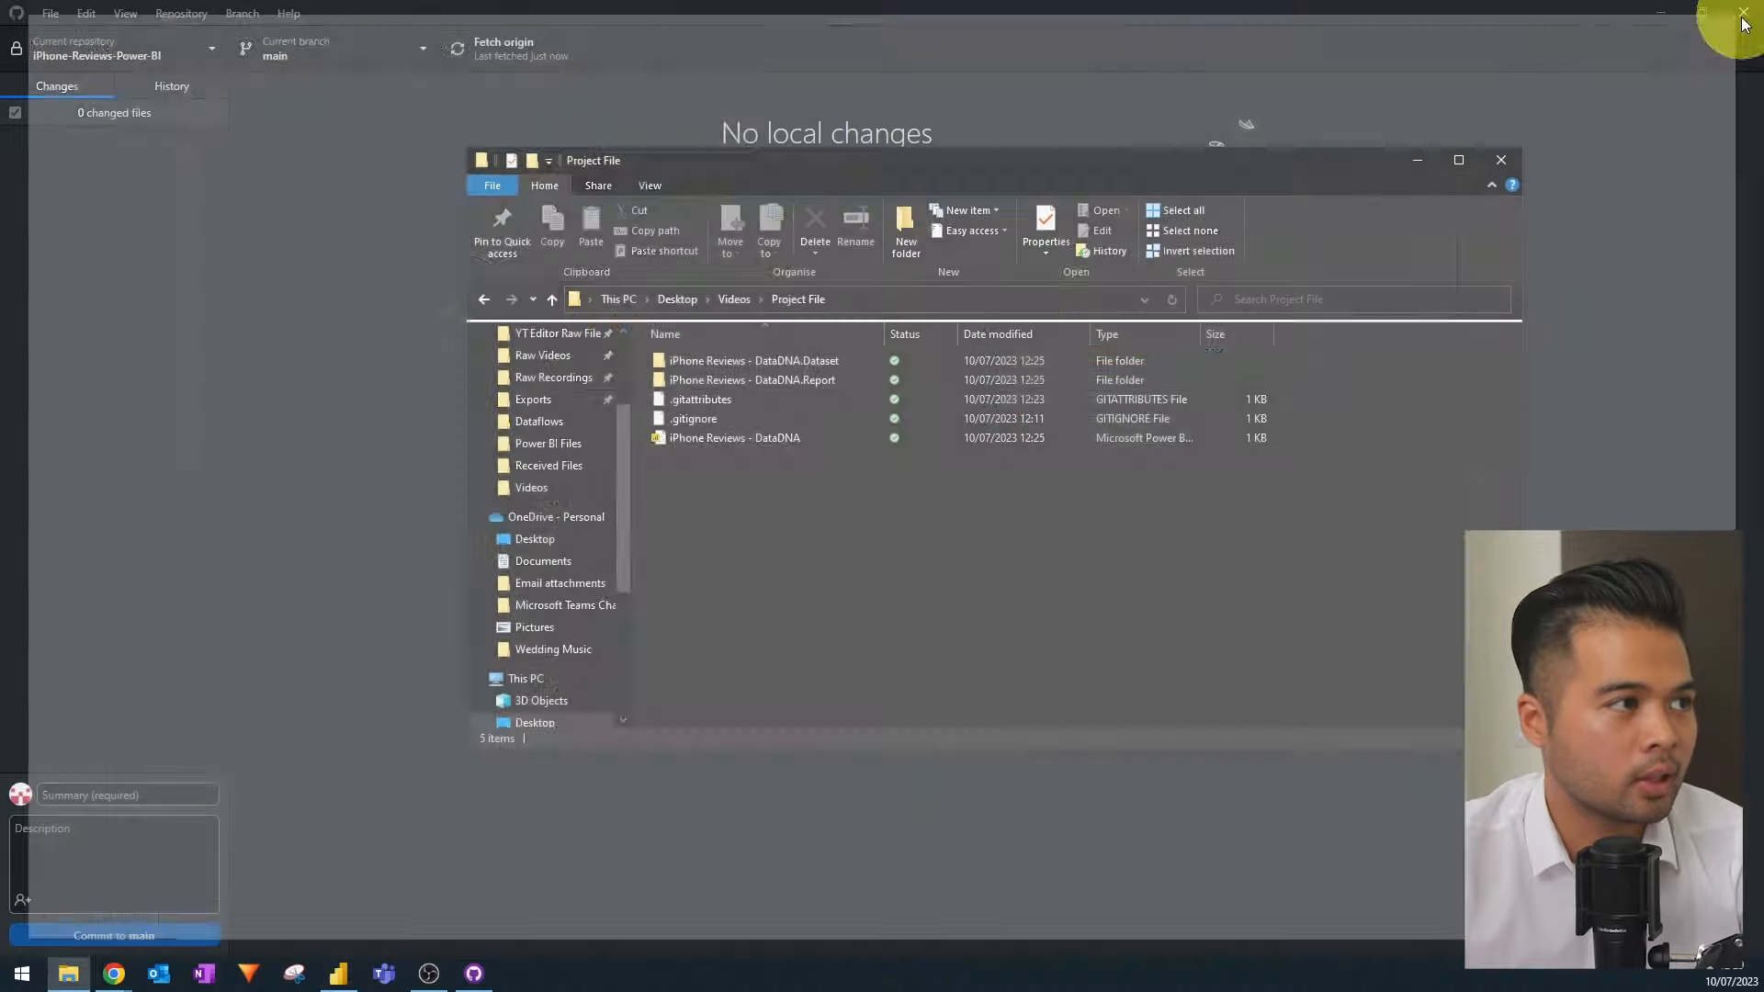
{"action": "right_click", "coordinate": [753, 439]}
{"action": "left_click", "coordinate": [865, 874]}
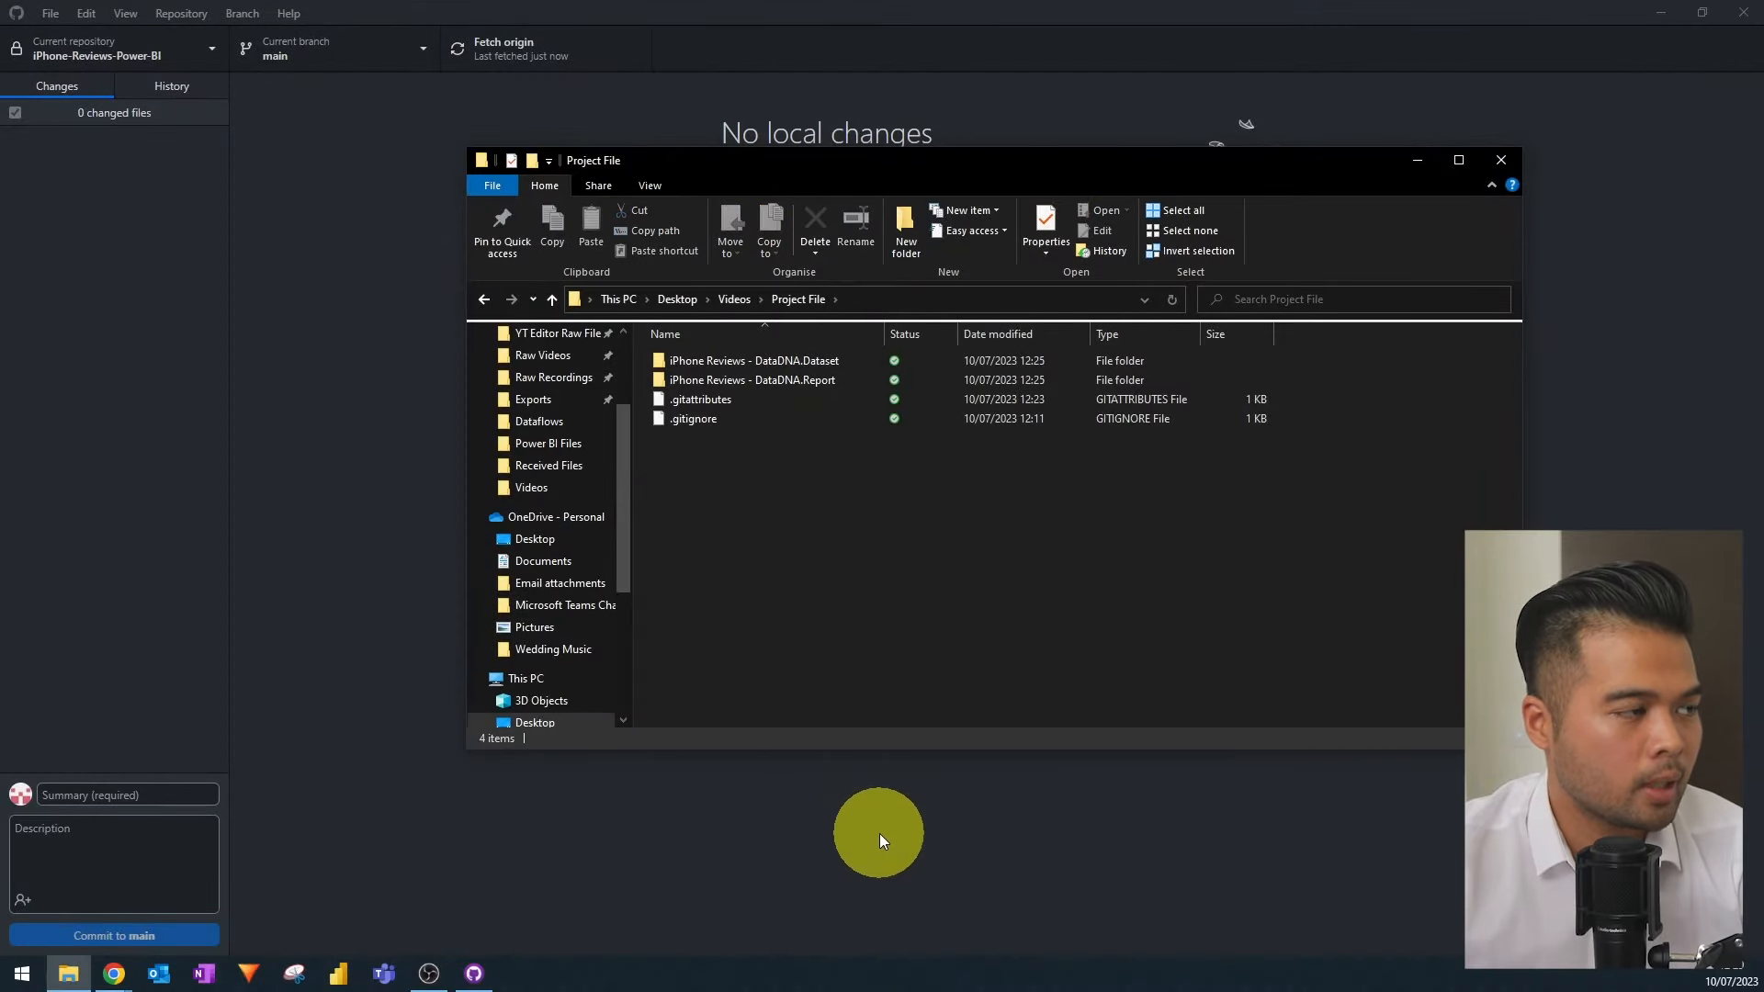
Return to GitHub Desktop and commit the file deletion to main with the summary "deleted PBIP file"
{"action": "left_click", "coordinate": [336, 356]}
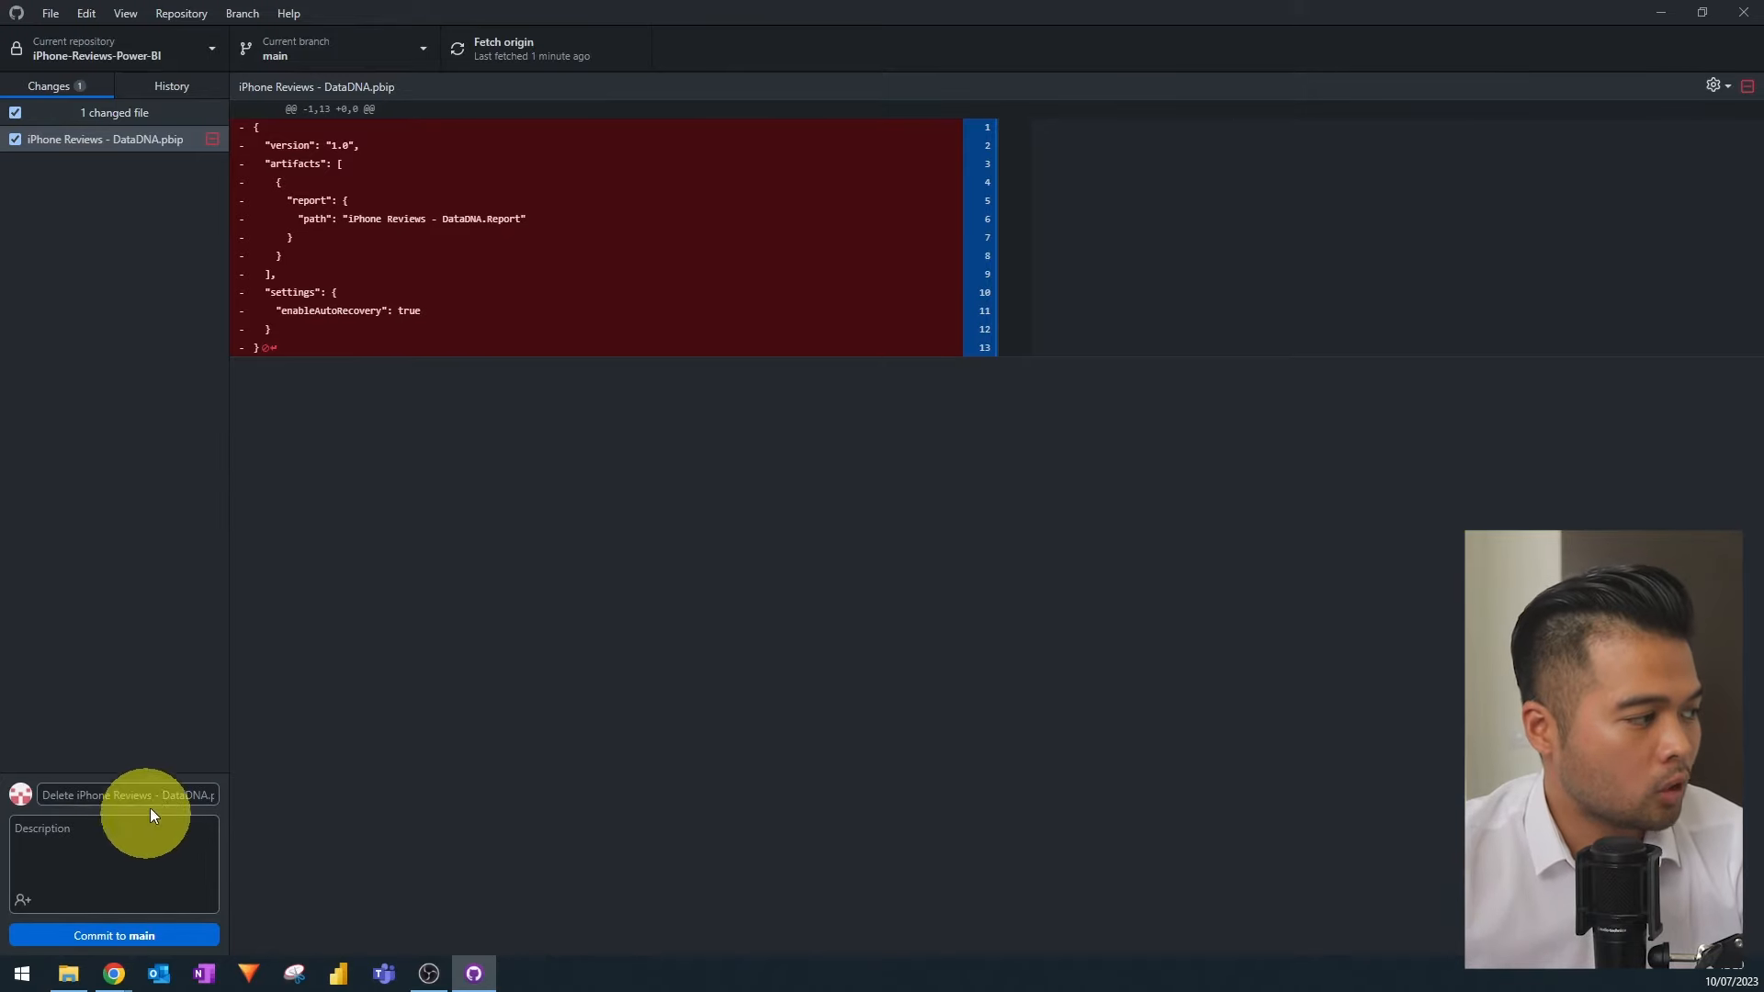
{"action": "left_click", "coordinate": [167, 792]}
{"action": "type", "text": "deleted"}
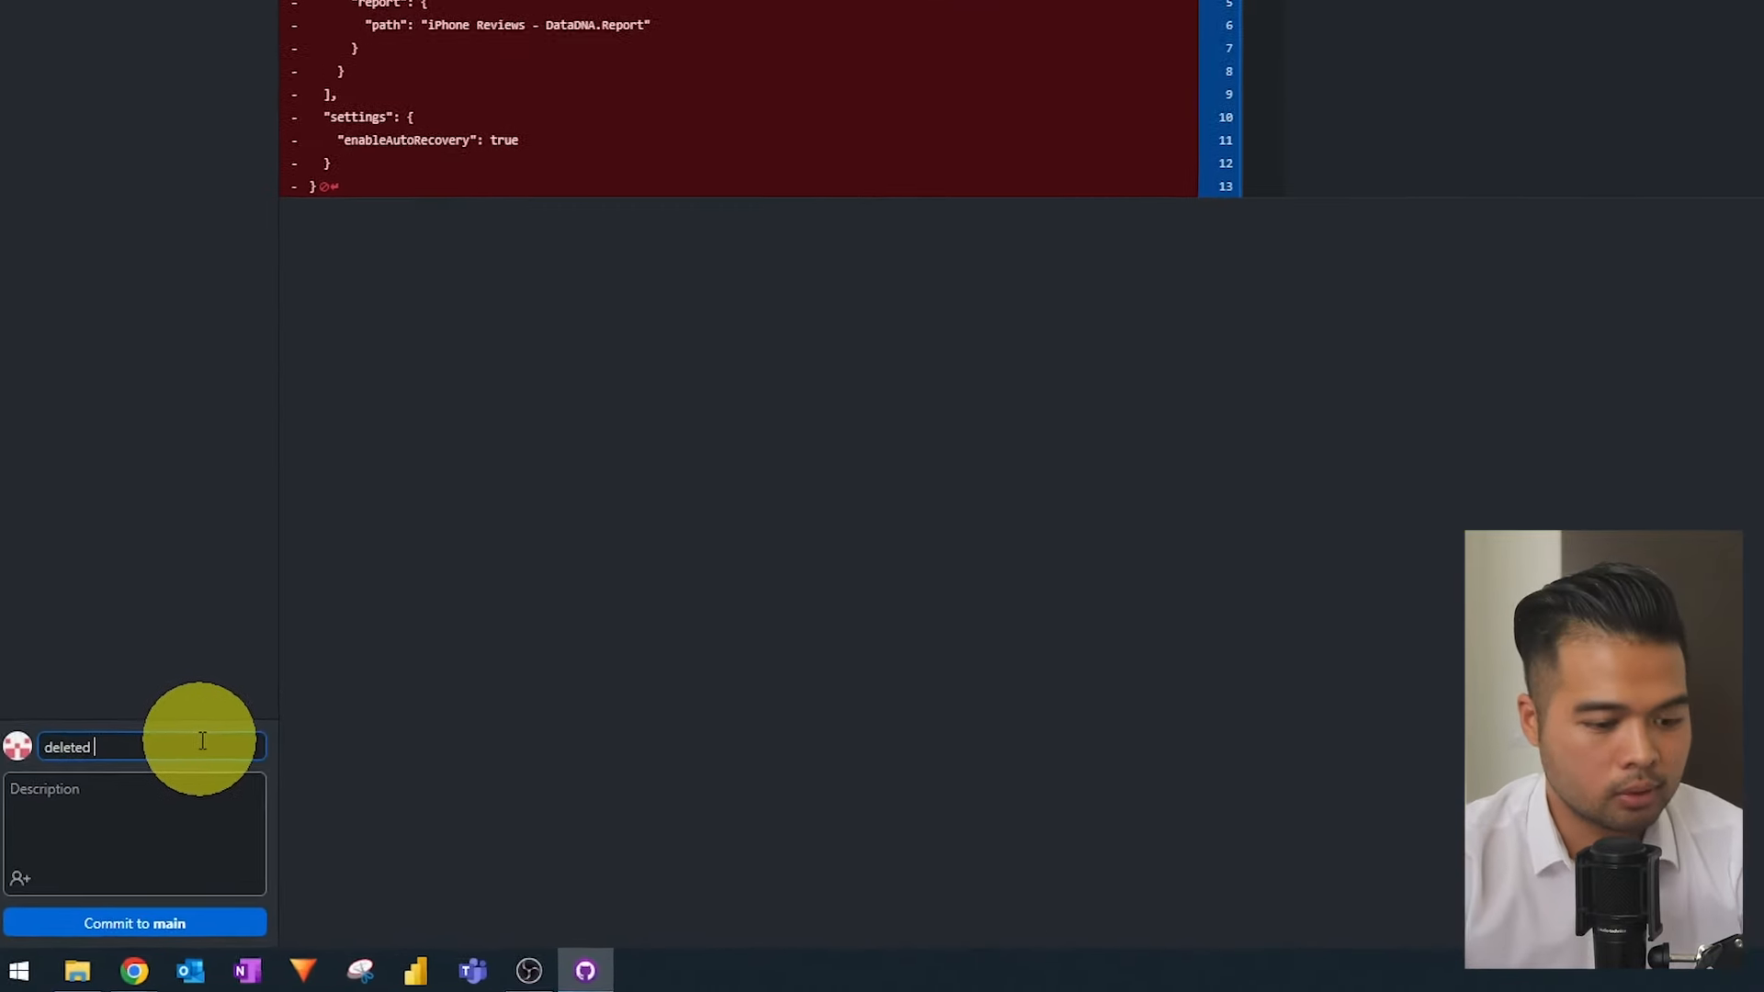
{"action": "type", "text": " PBI"}
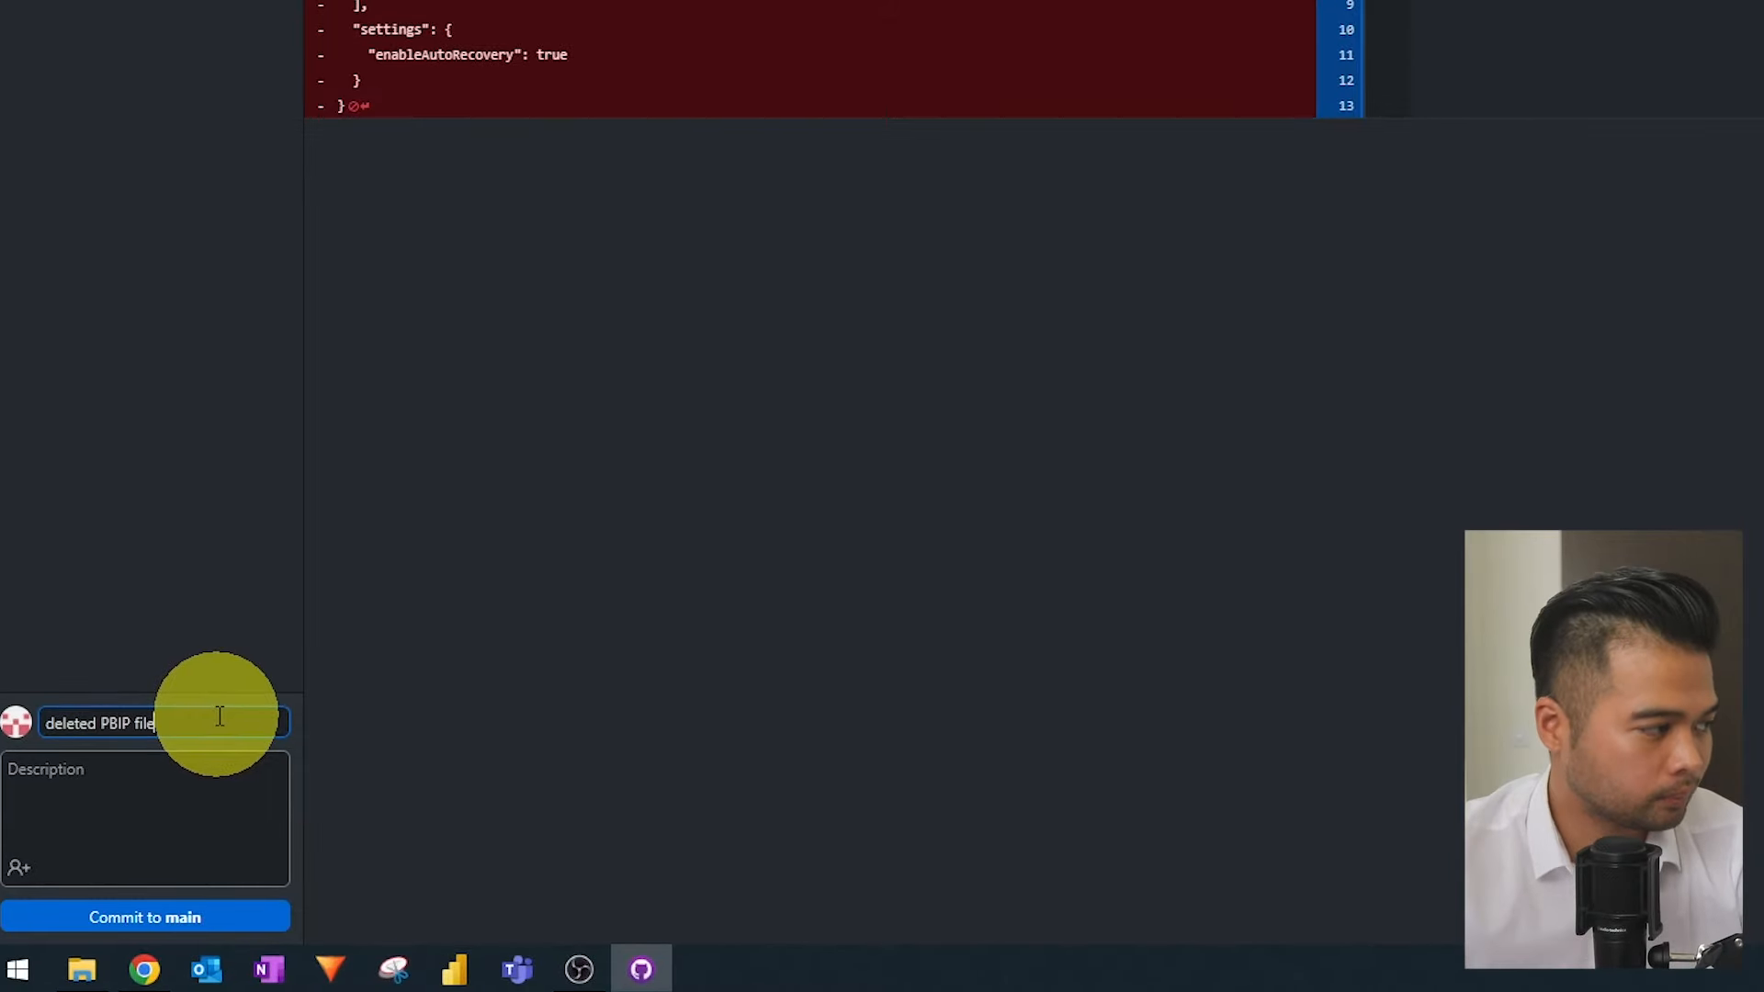
{"action": "type", "text": "P file"}
{"action": "left_click", "coordinate": [189, 915]}
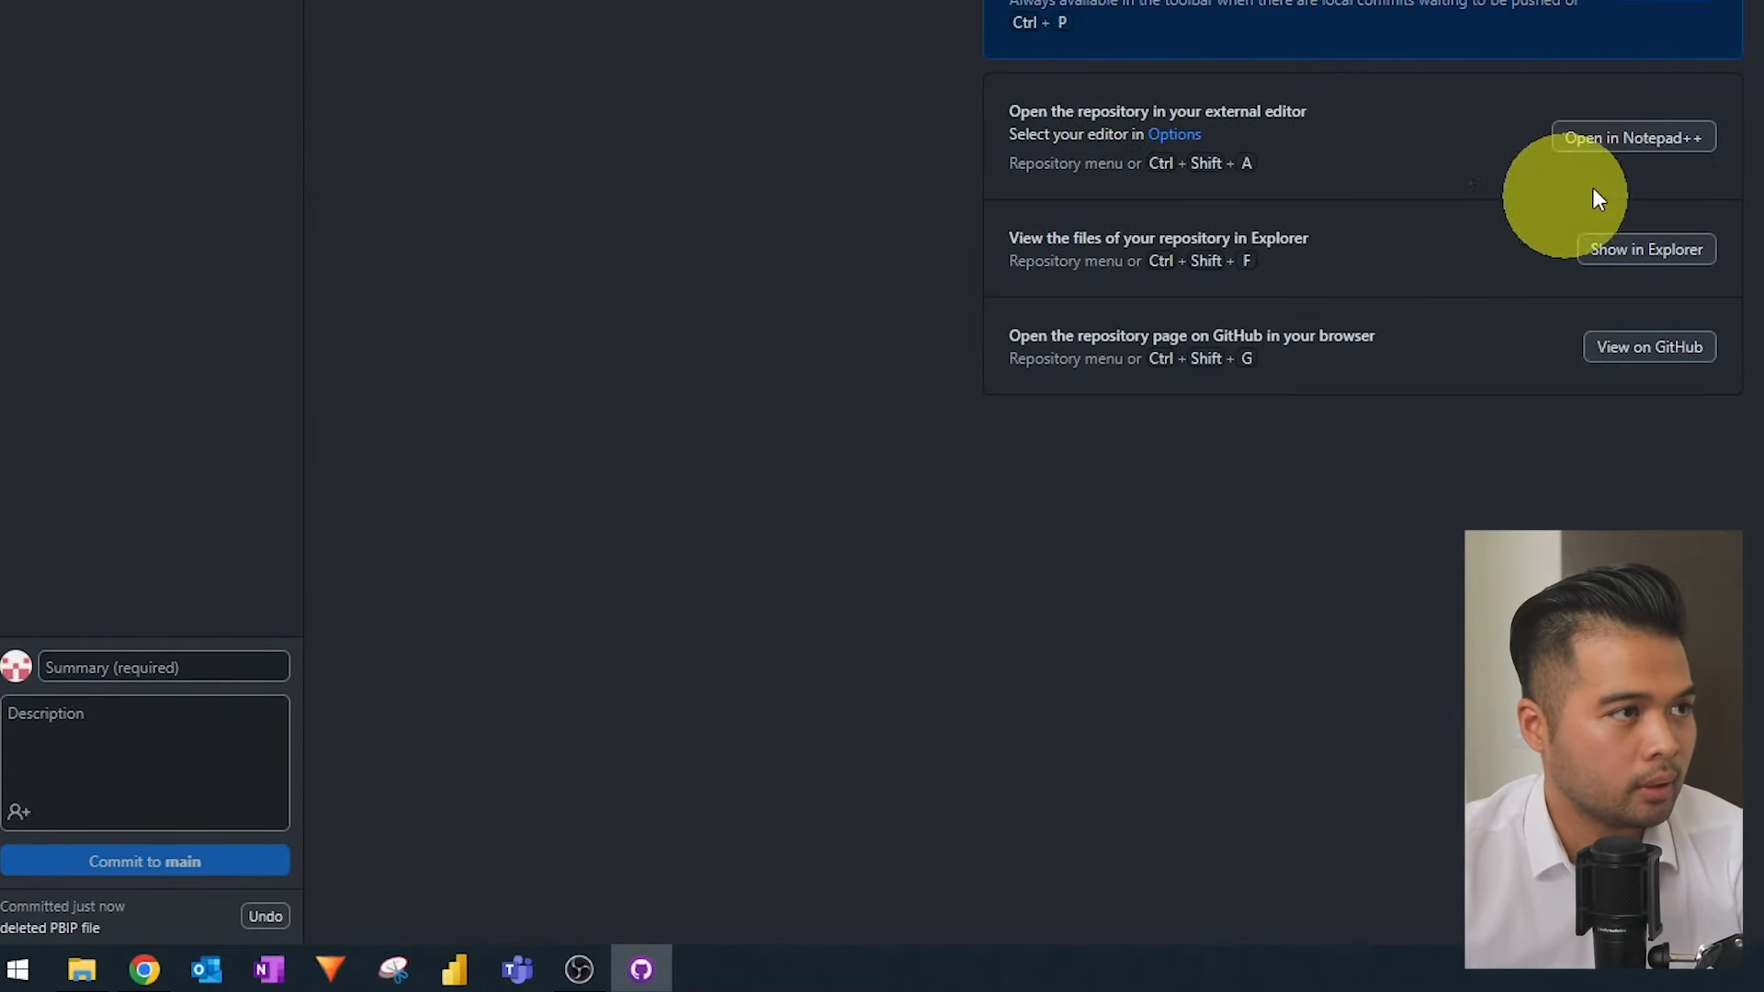
Push the deletion commit to the origin and refresh the repository page in the browser
{"action": "left_click", "coordinate": [1259, 278]}
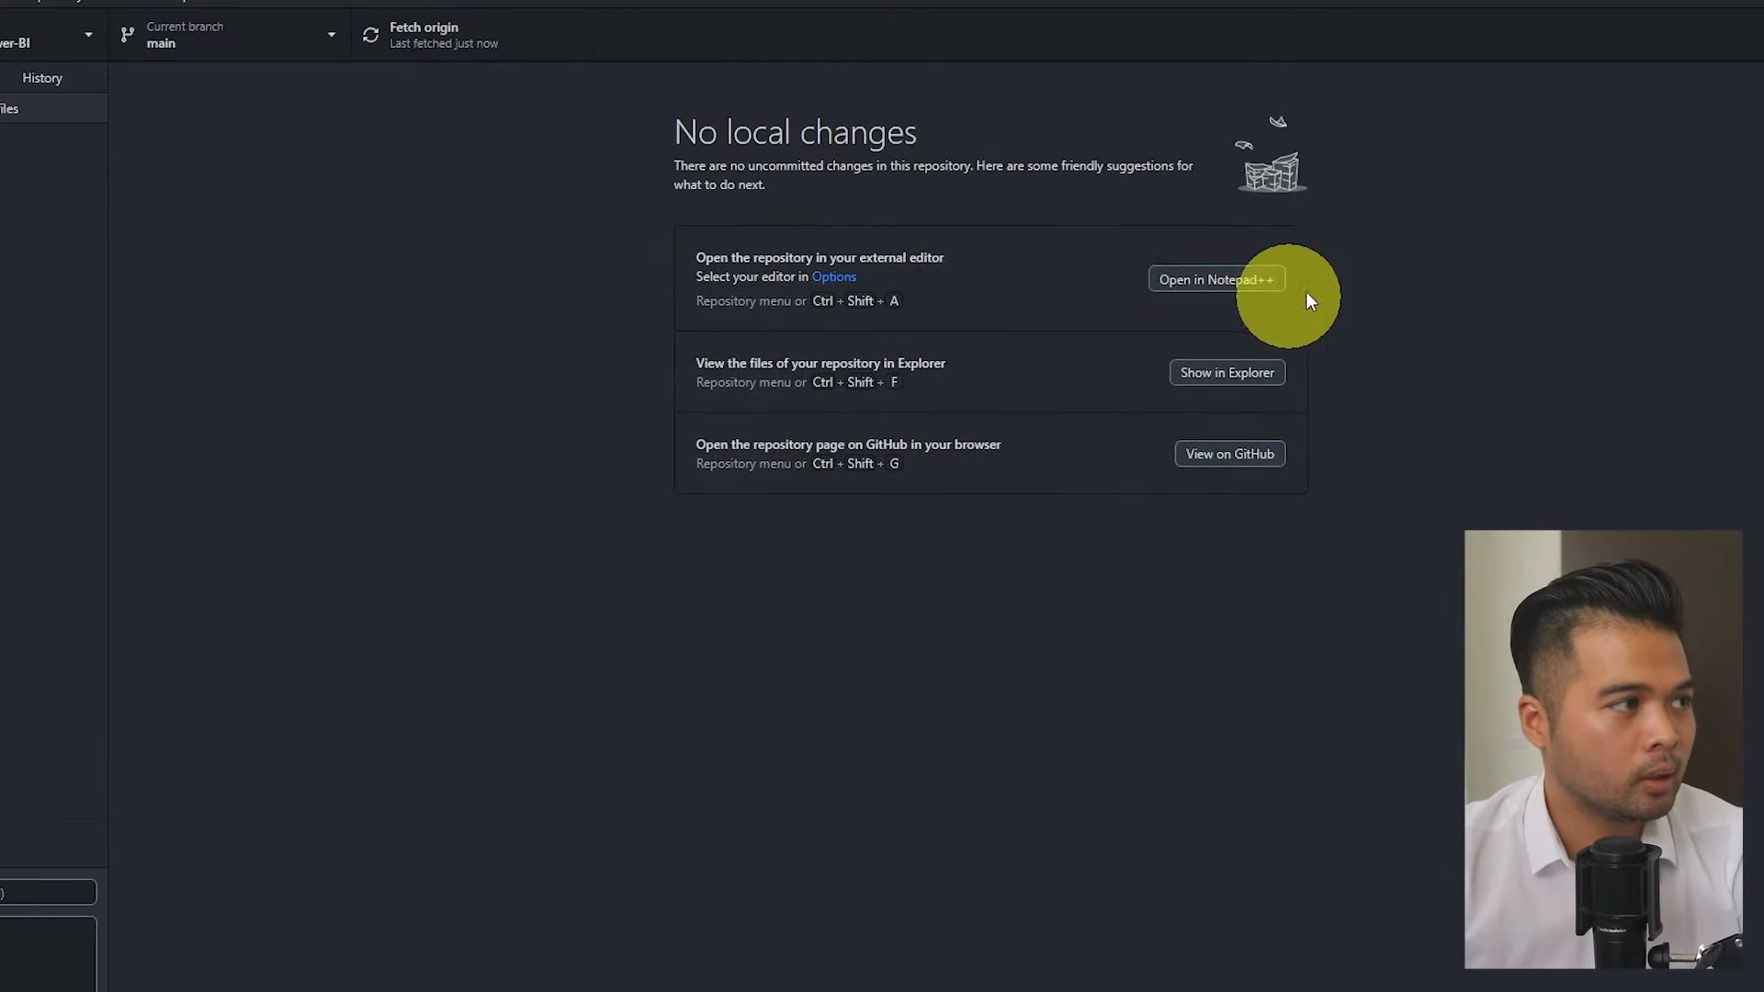
{"action": "key", "text": "alt+Tab"}
{"action": "key", "text": "alt+Tab"}
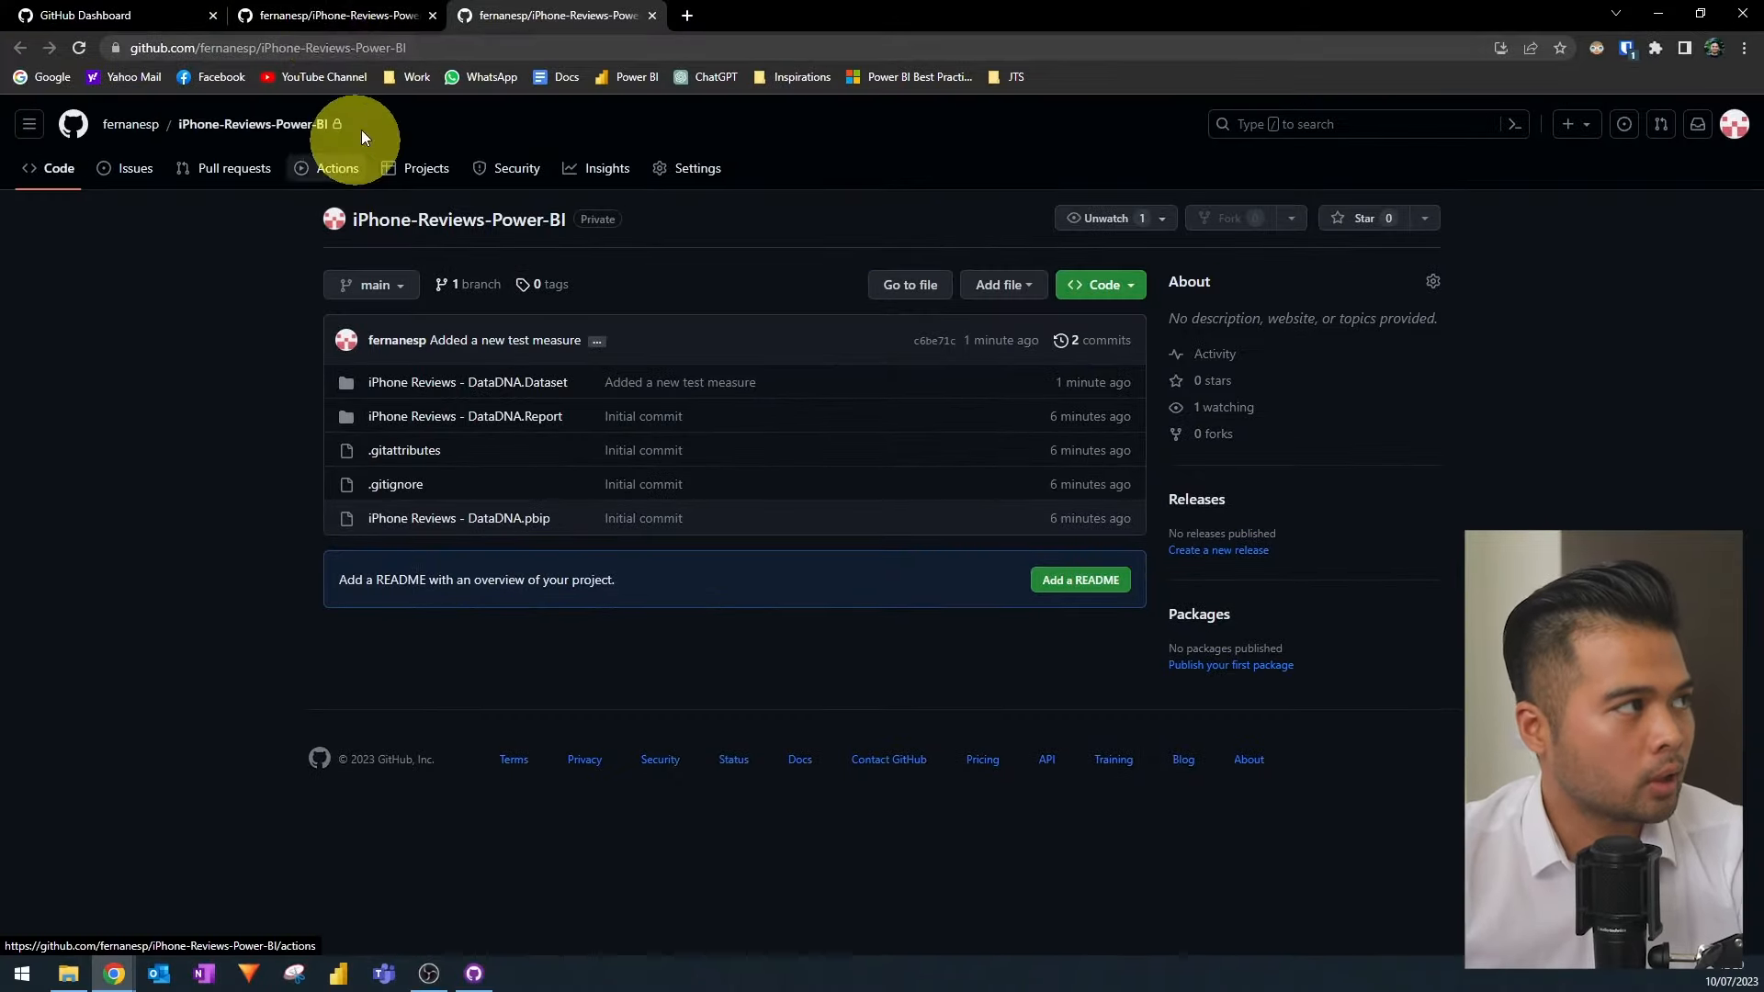
{"action": "left_click", "coordinate": [78, 48]}
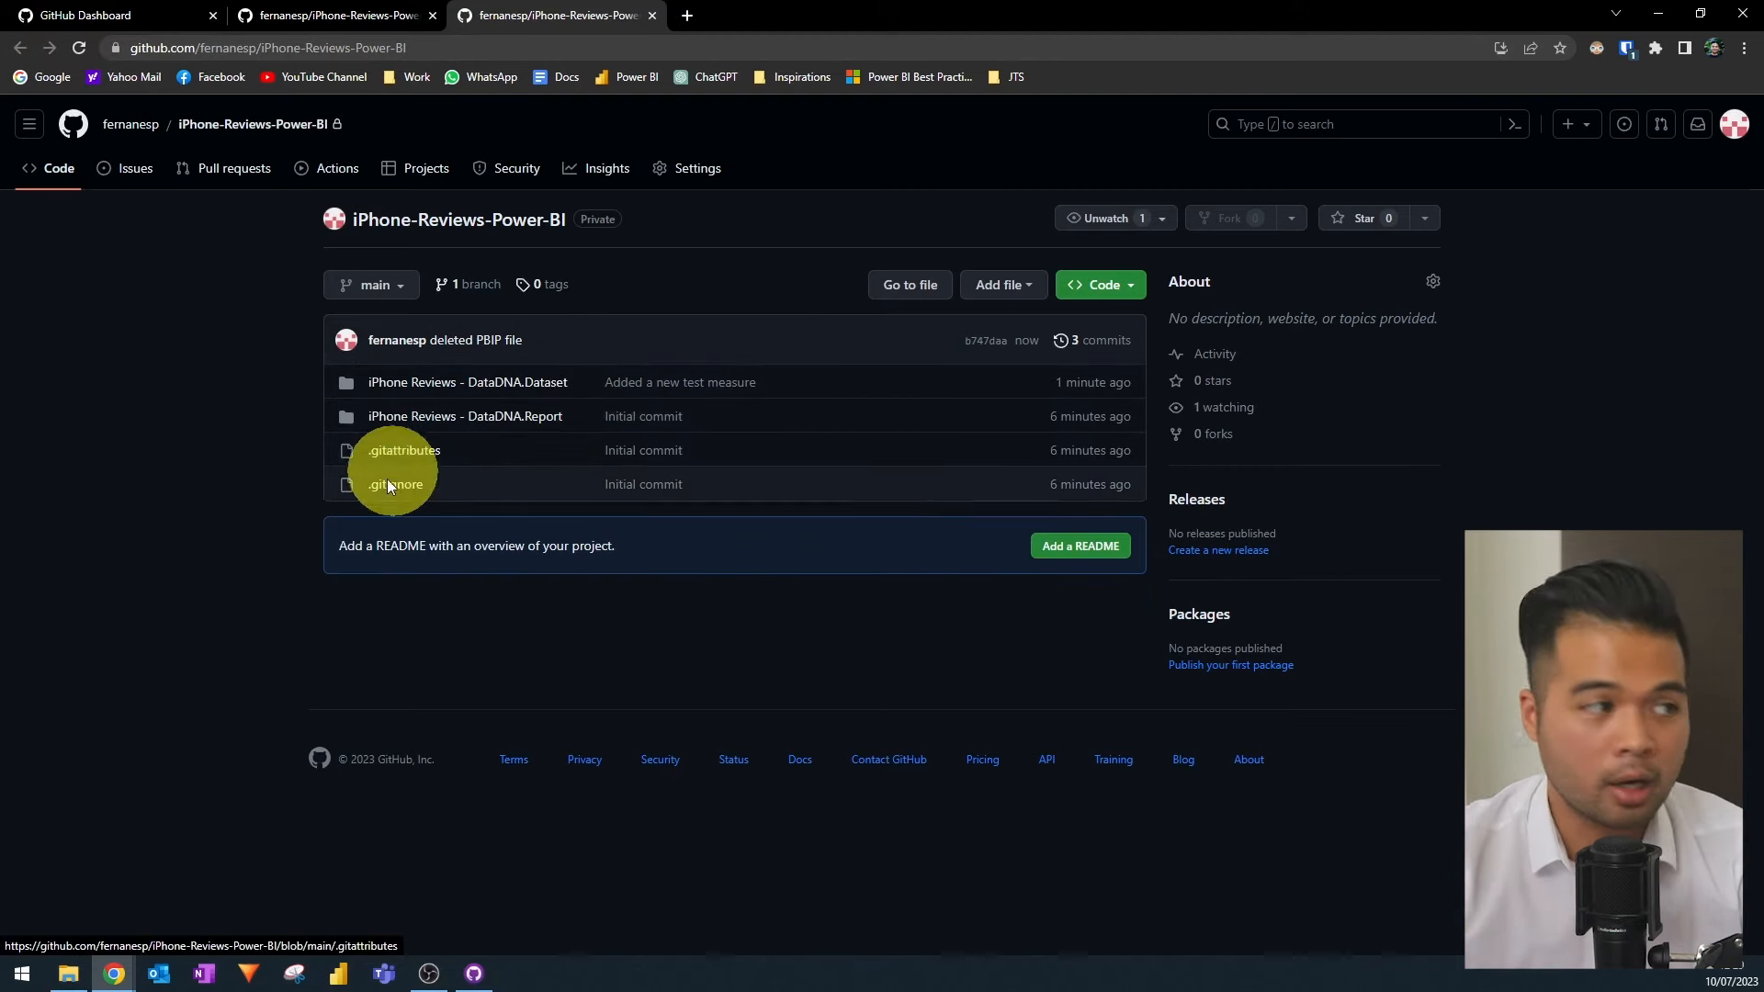
Check the project folder, then revert the "deleted PBIP file" commit from the commit history in GitHub Desktop
{"action": "left_click", "coordinate": [70, 974]}
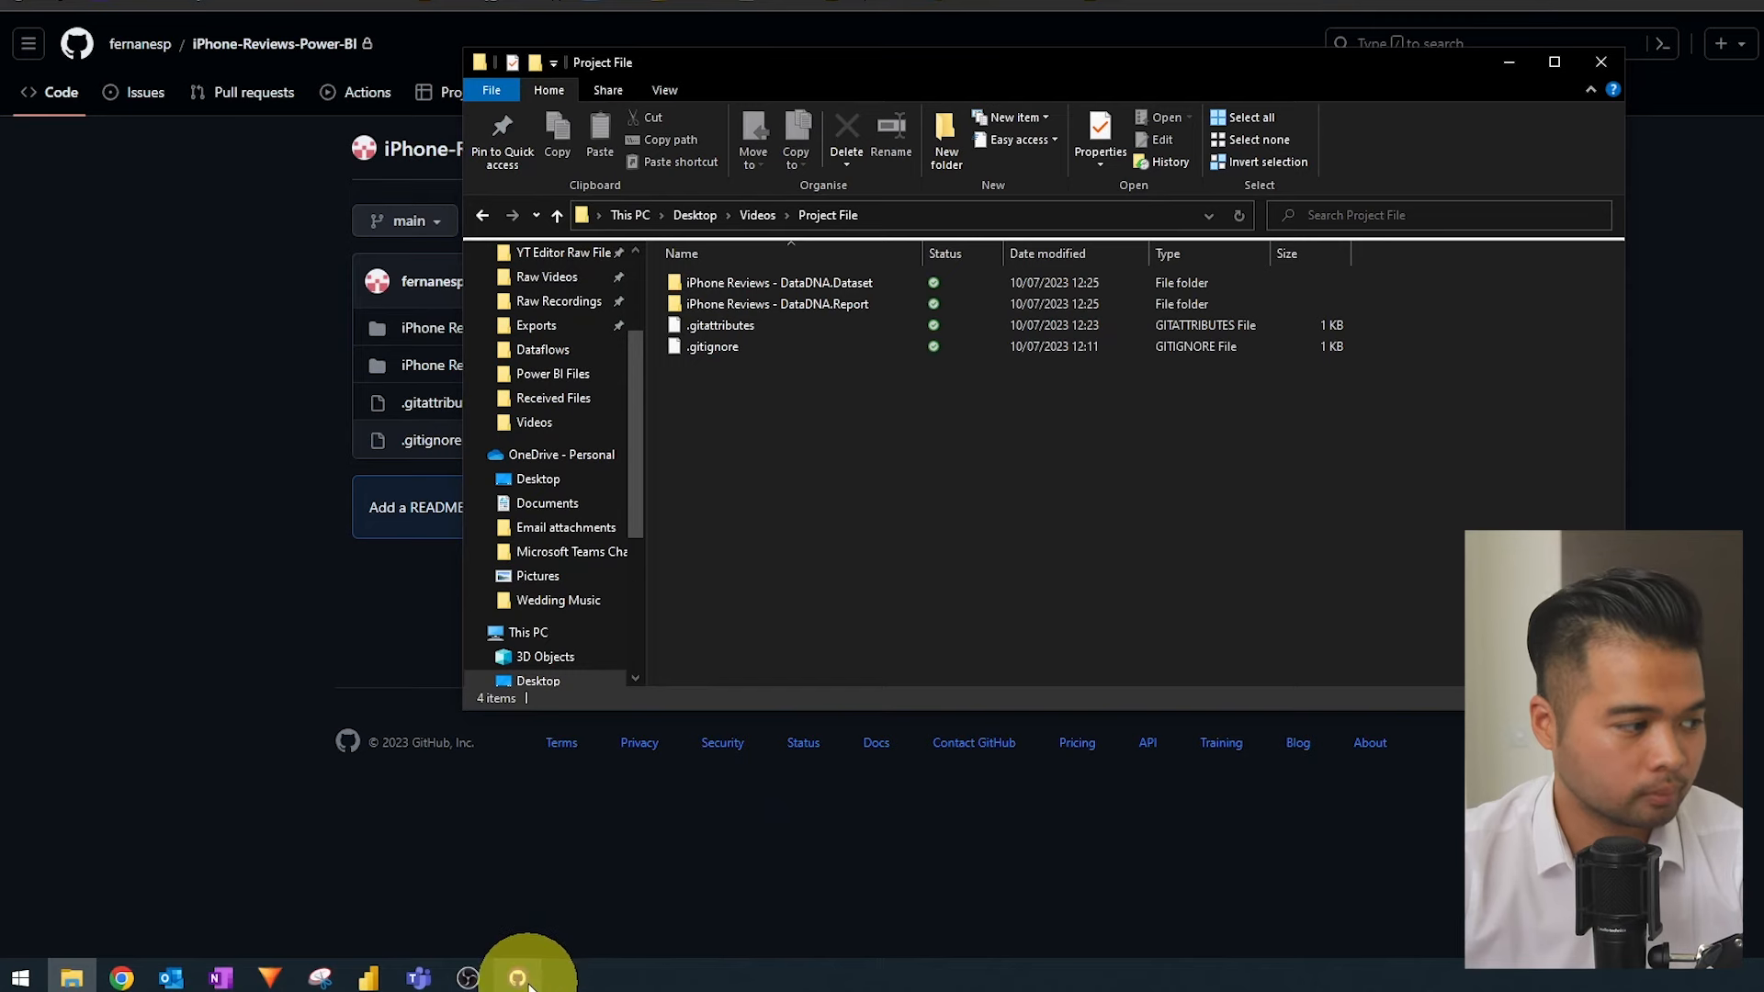
{"action": "left_click", "coordinate": [528, 981]}
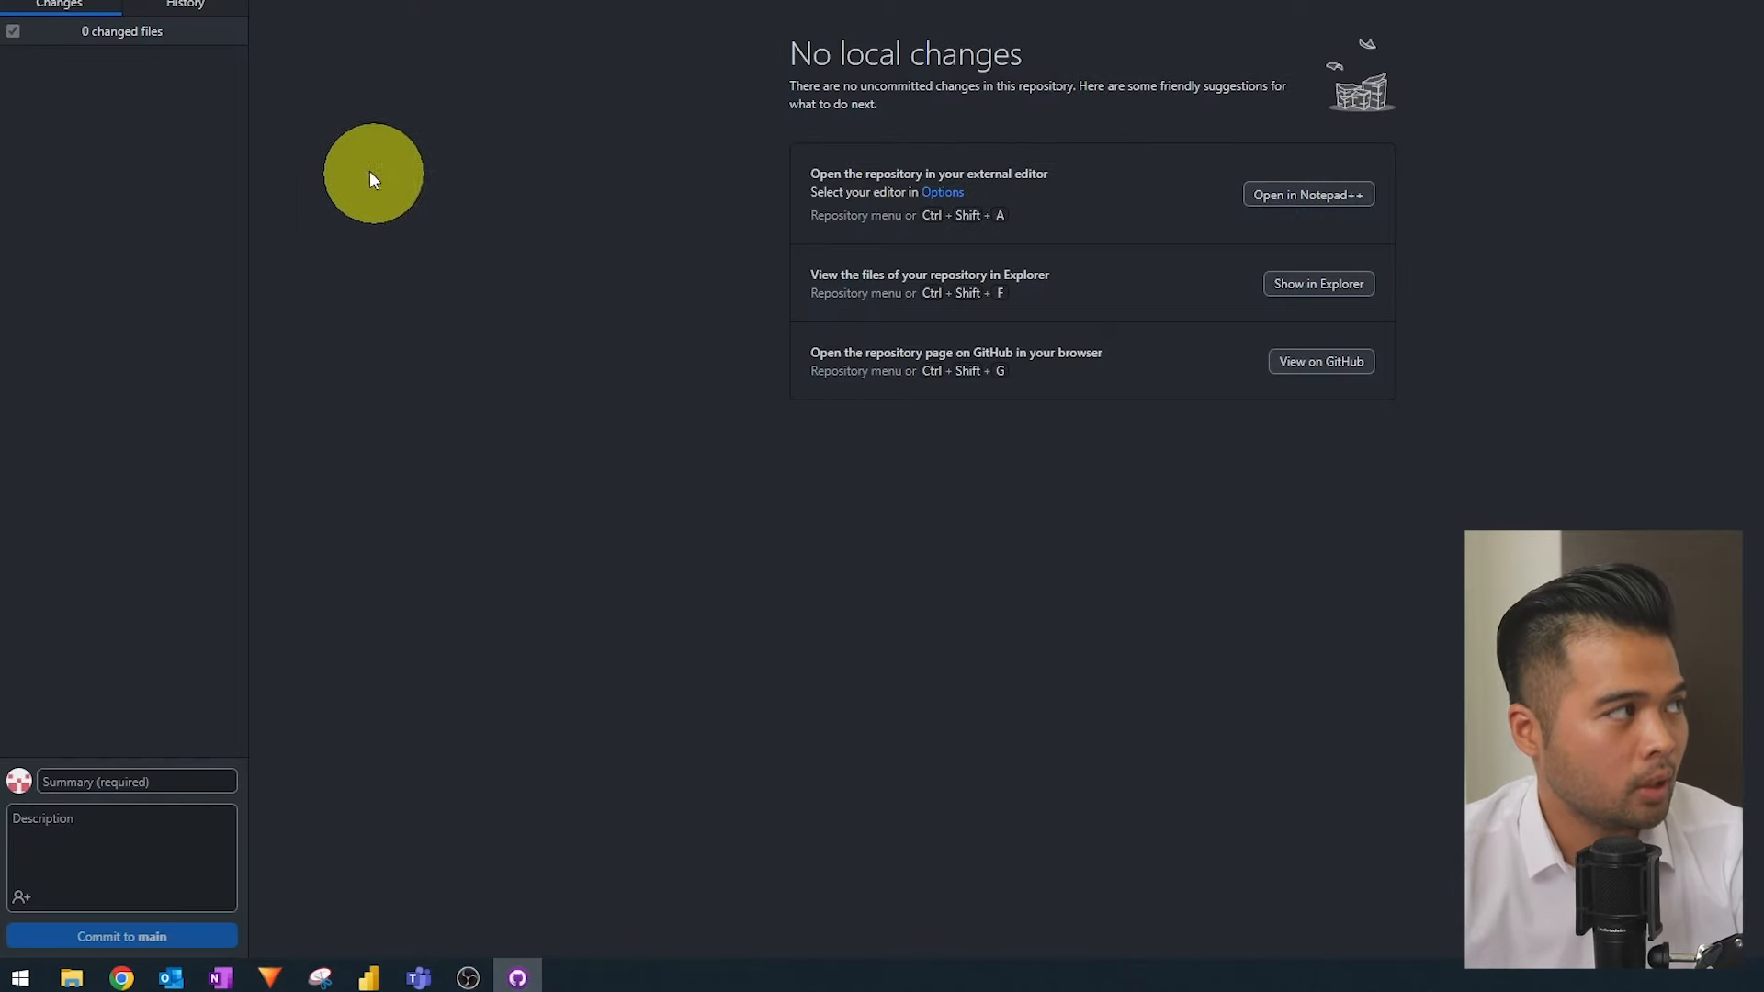
{"action": "left_click", "coordinate": [185, 3]}
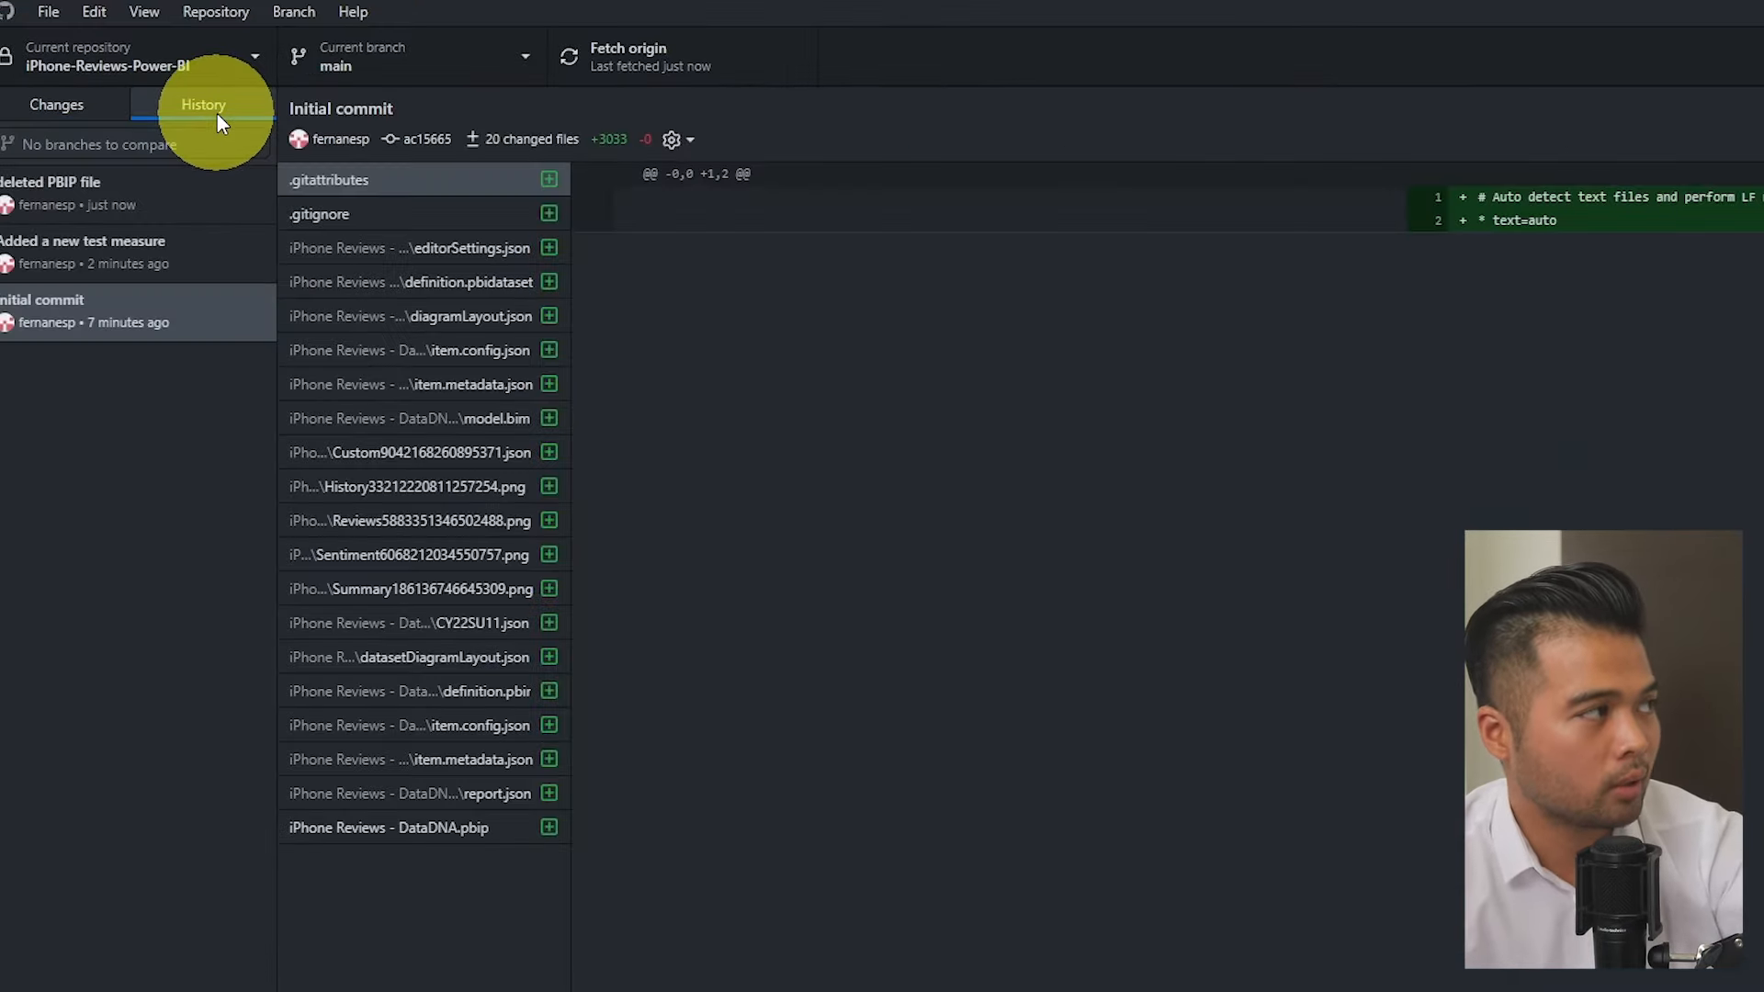
{"action": "left_click", "coordinate": [196, 196]}
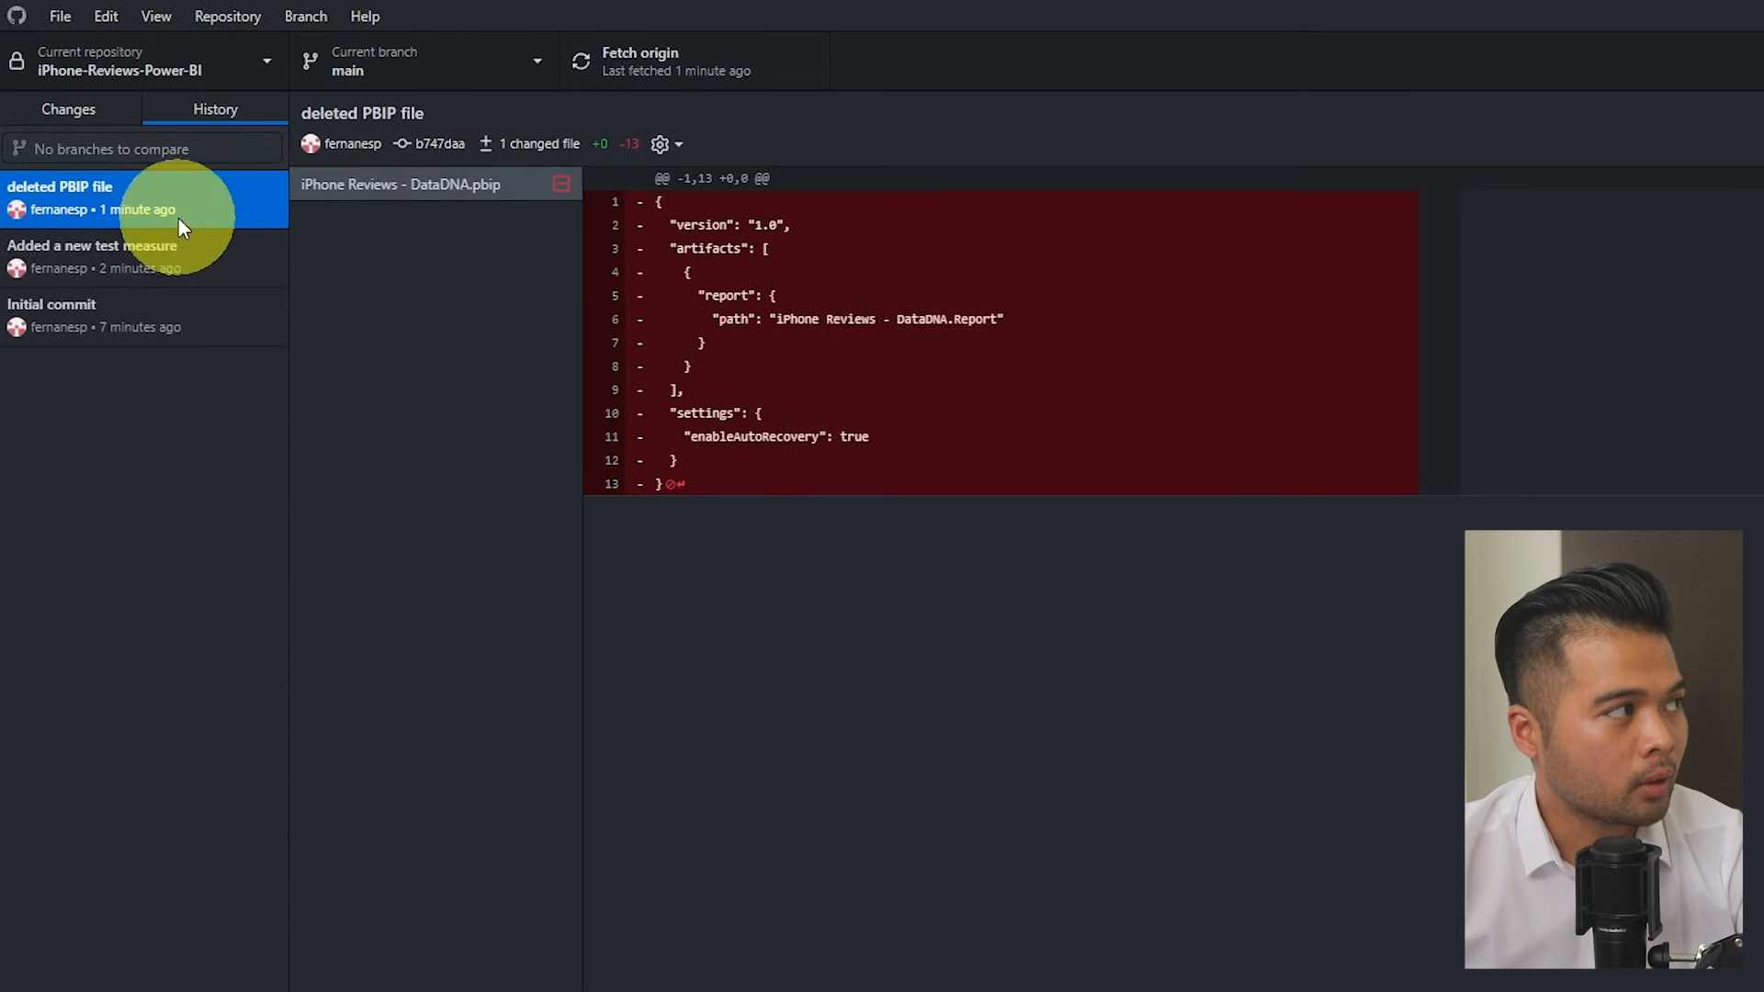
{"action": "right_click", "coordinate": [178, 218]}
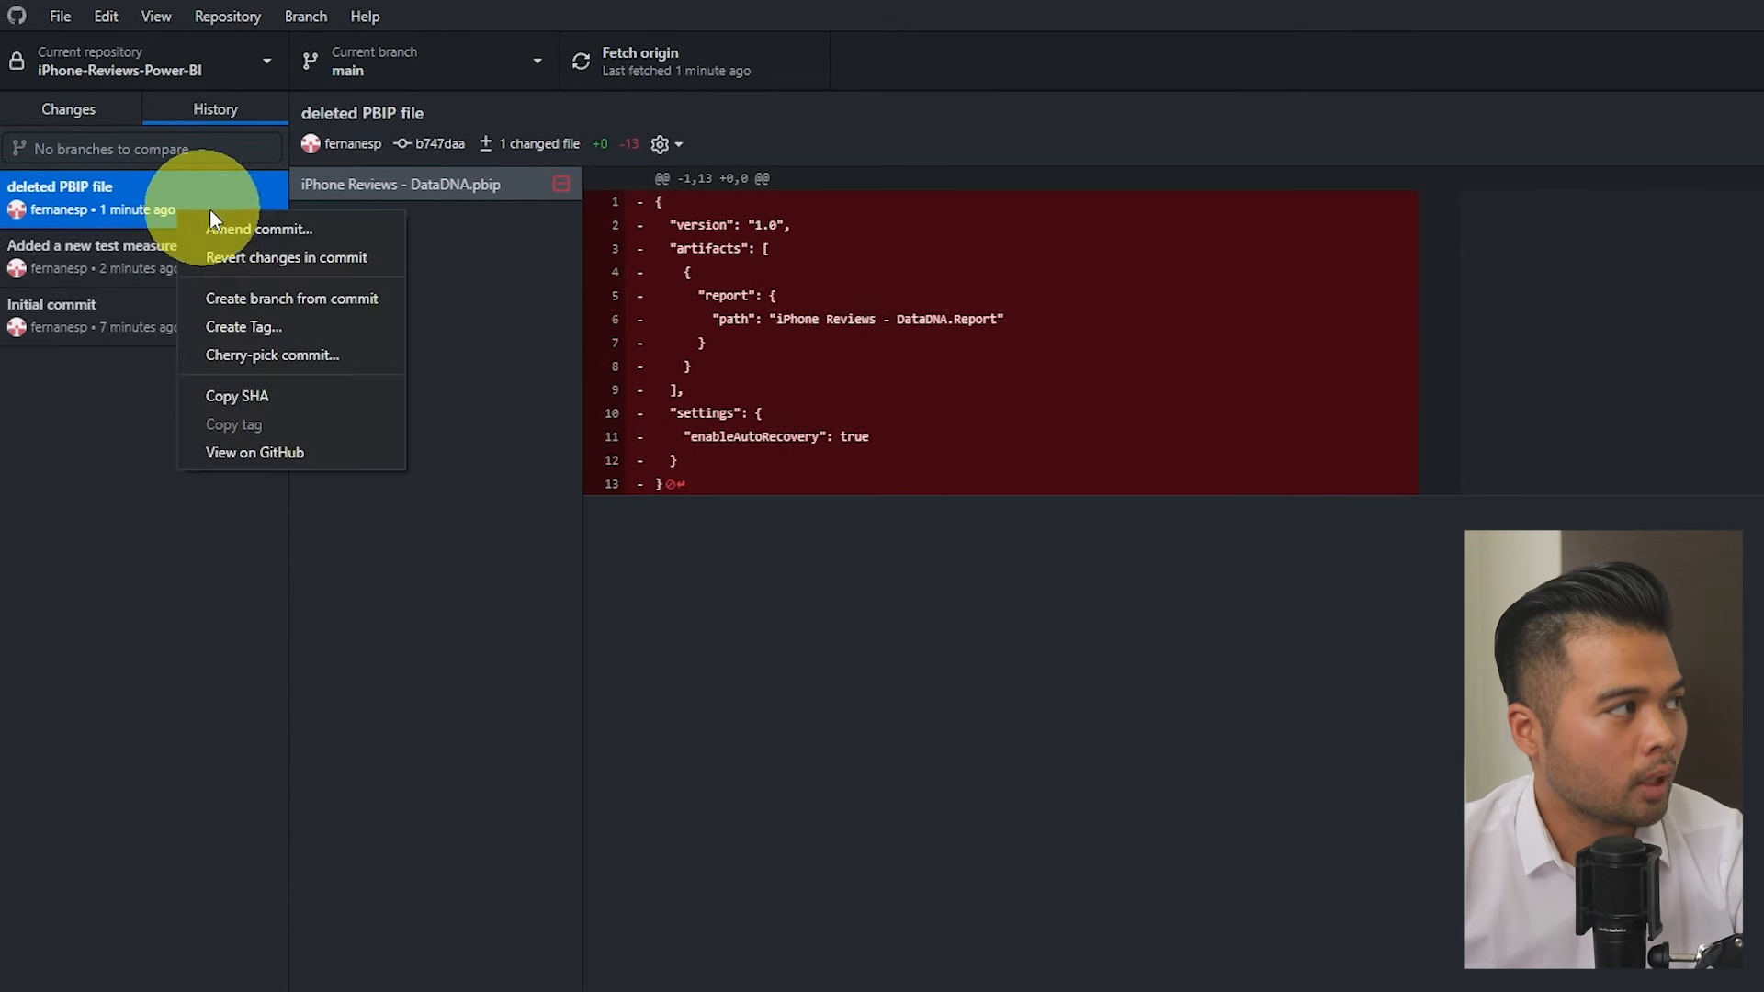
{"action": "left_click", "coordinate": [312, 267]}
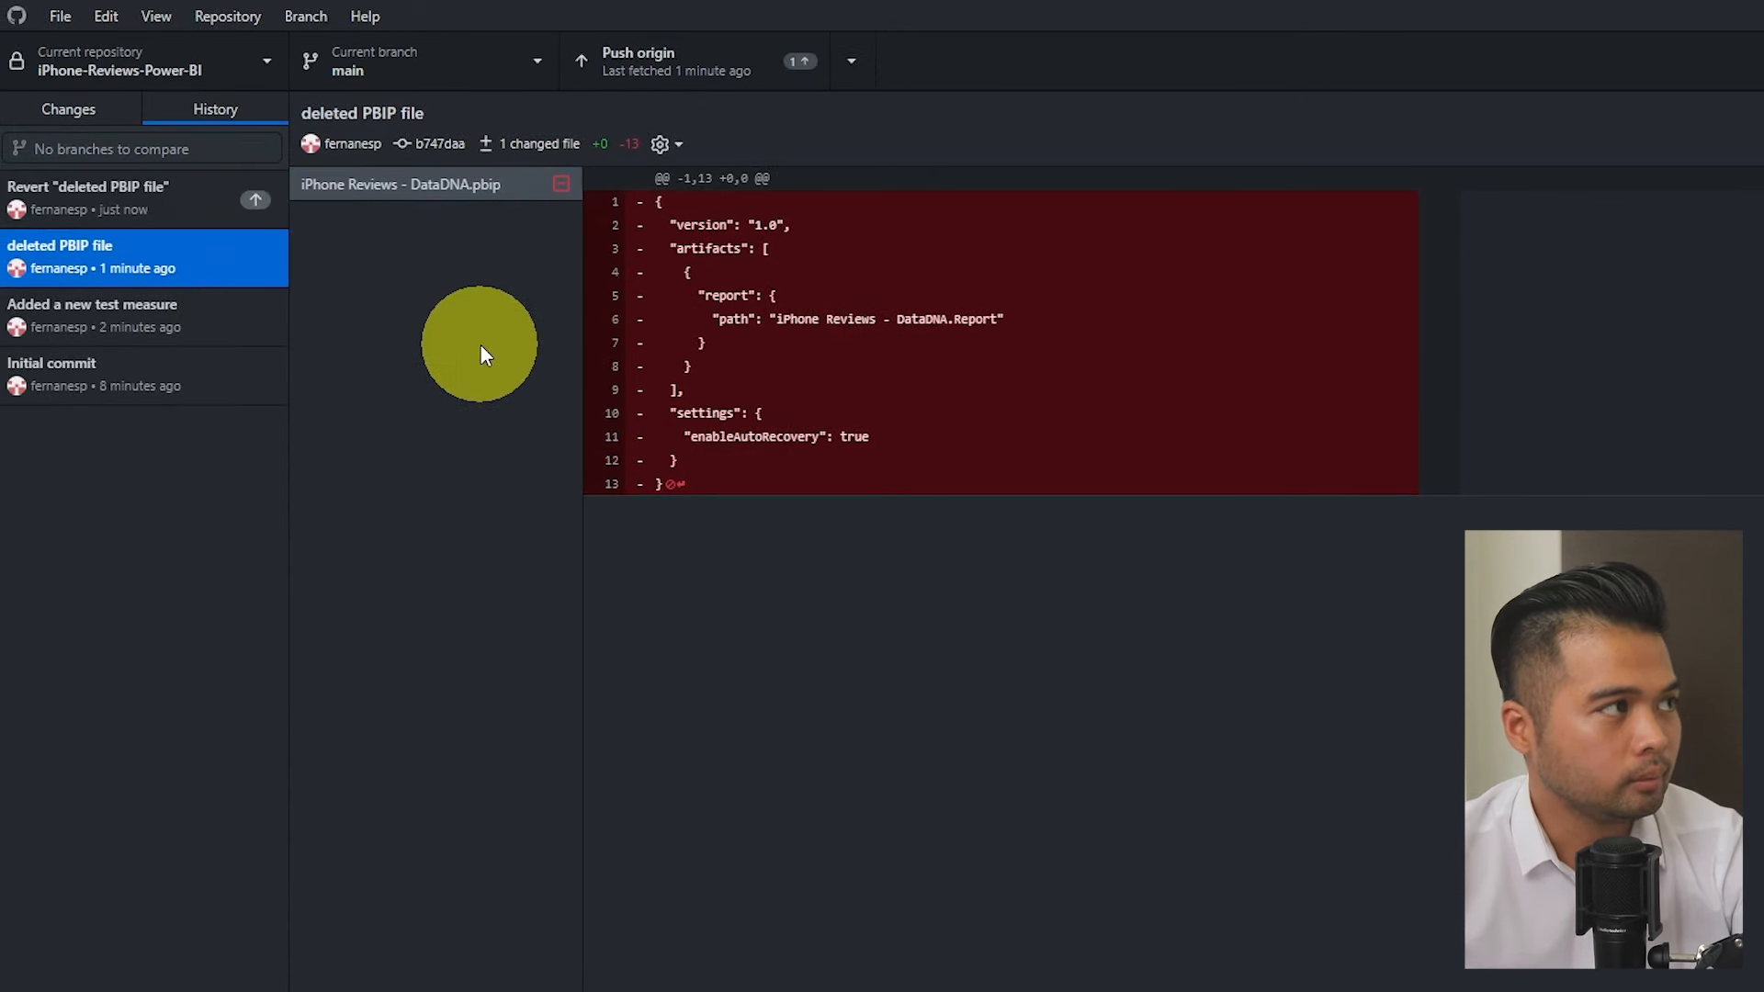
Examine the revert commit's changes and check the project folder for the iPhone Reviews - DataDNA project file
{"action": "left_click", "coordinate": [223, 213]}
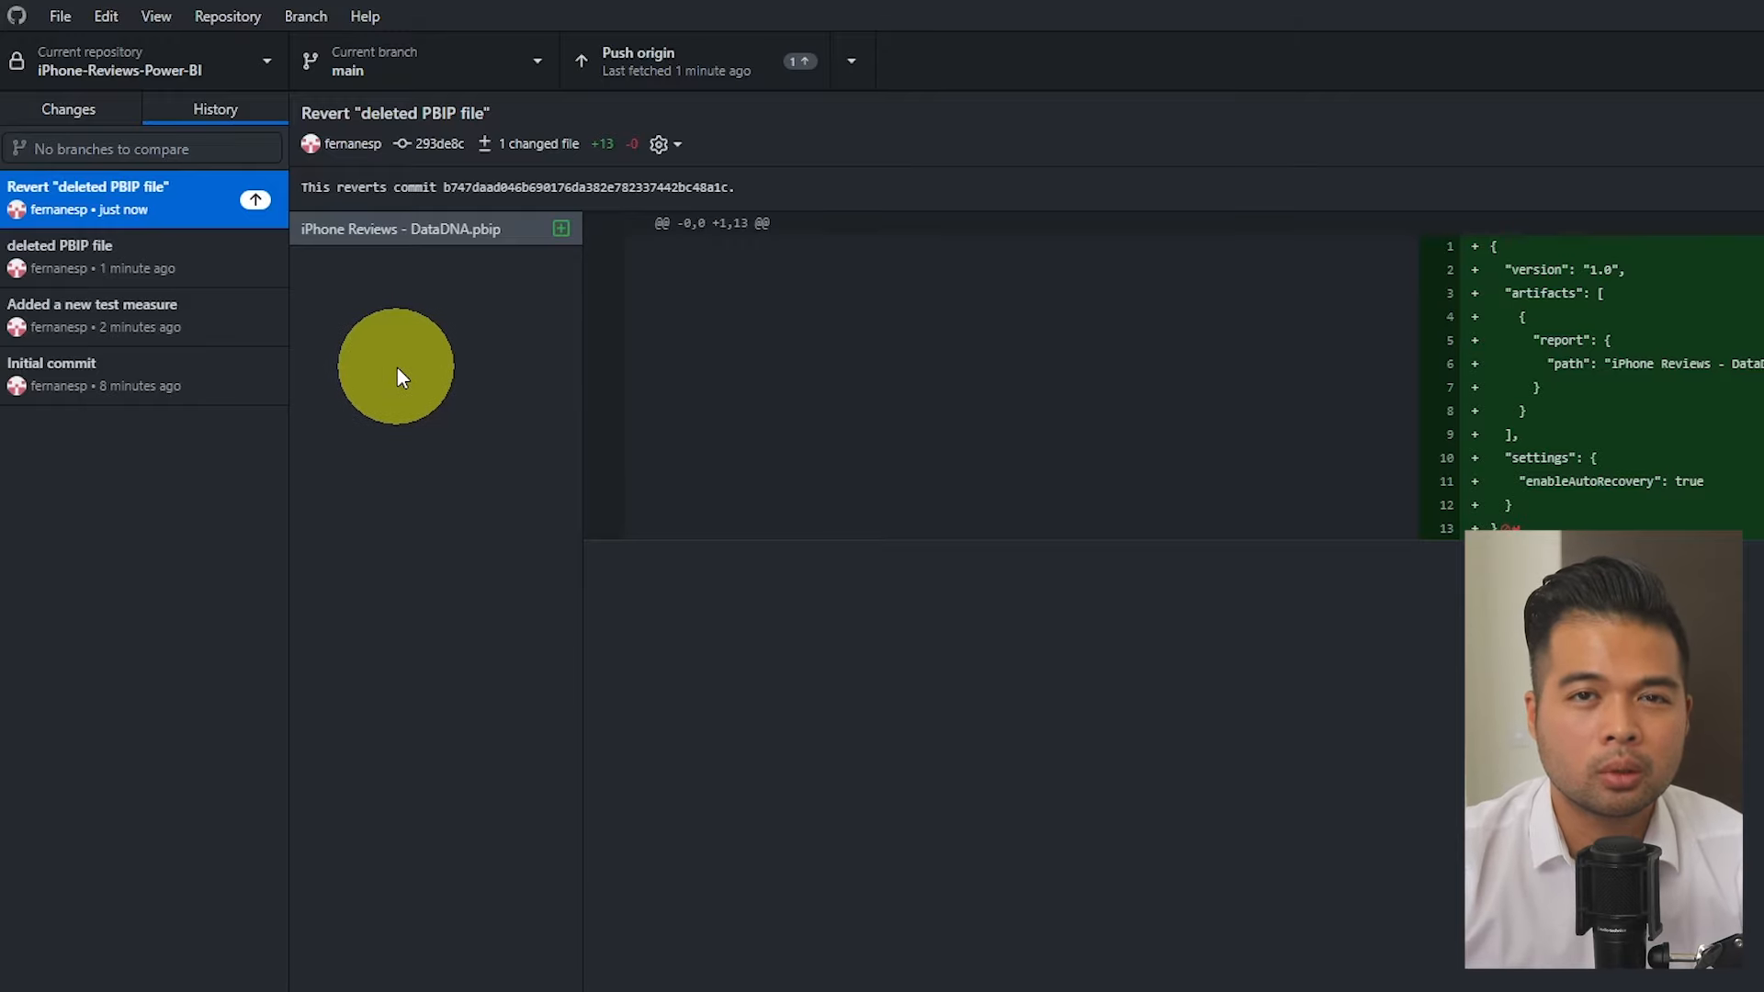
{"action": "left_click", "coordinate": [80, 972]}
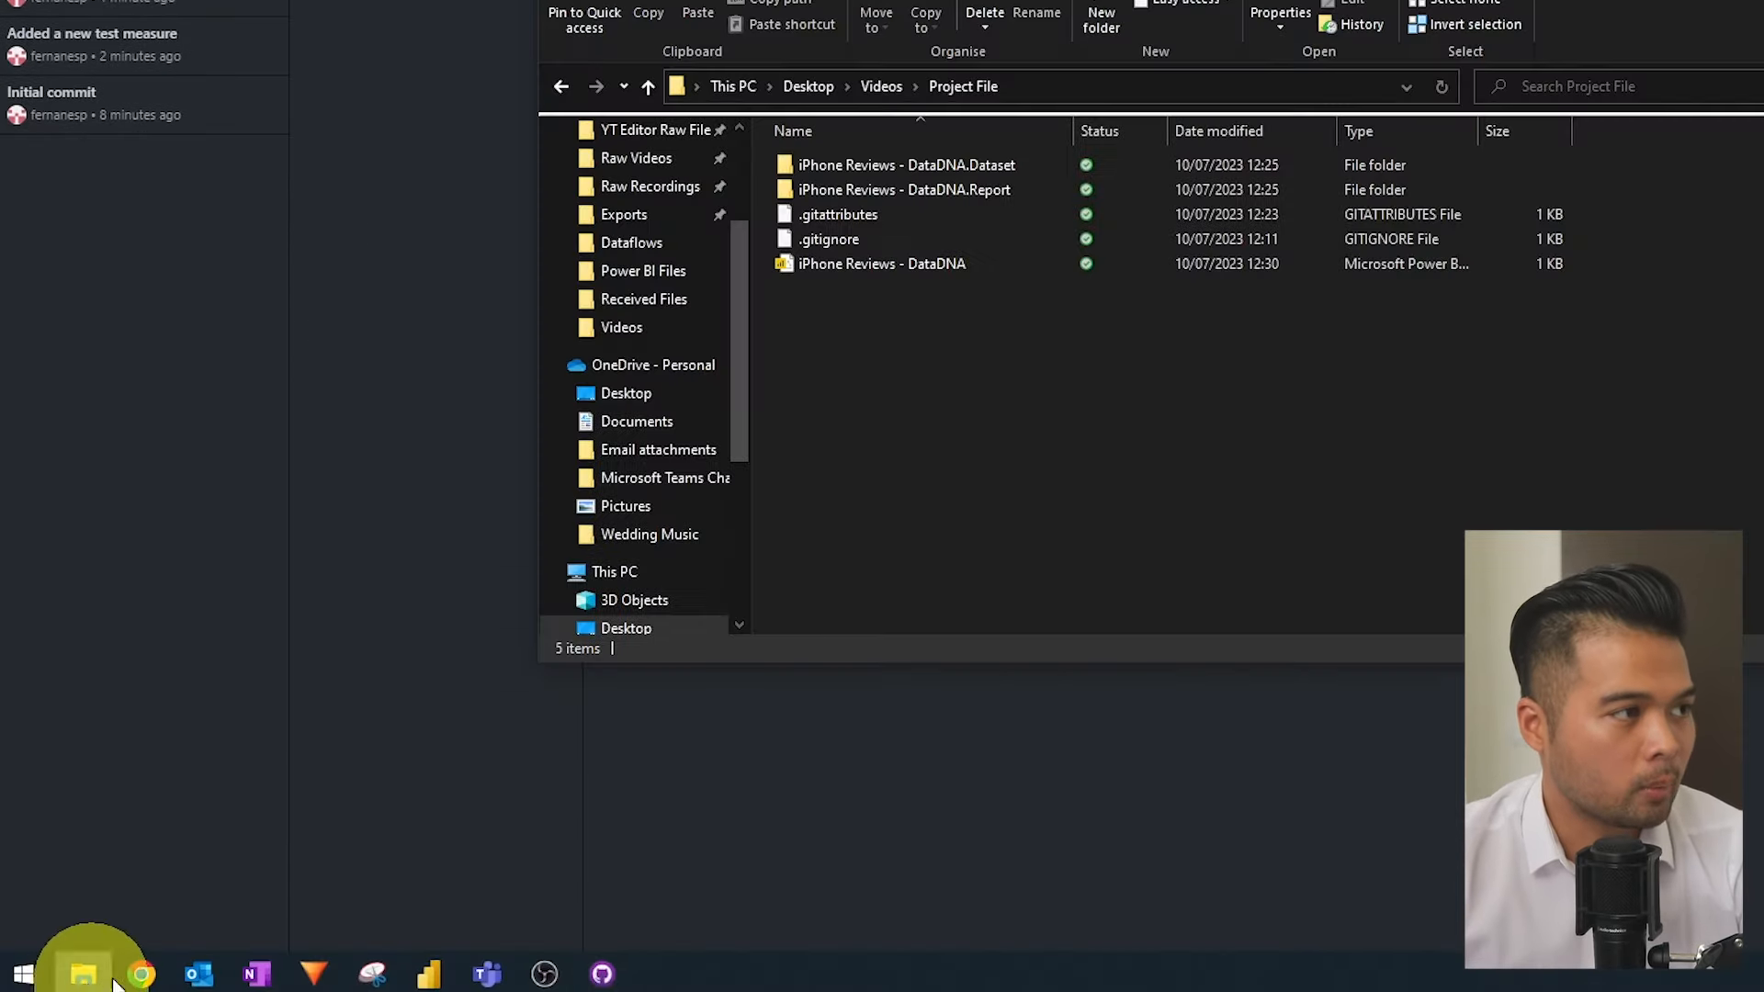
{"action": "left_click", "coordinate": [955, 263]}
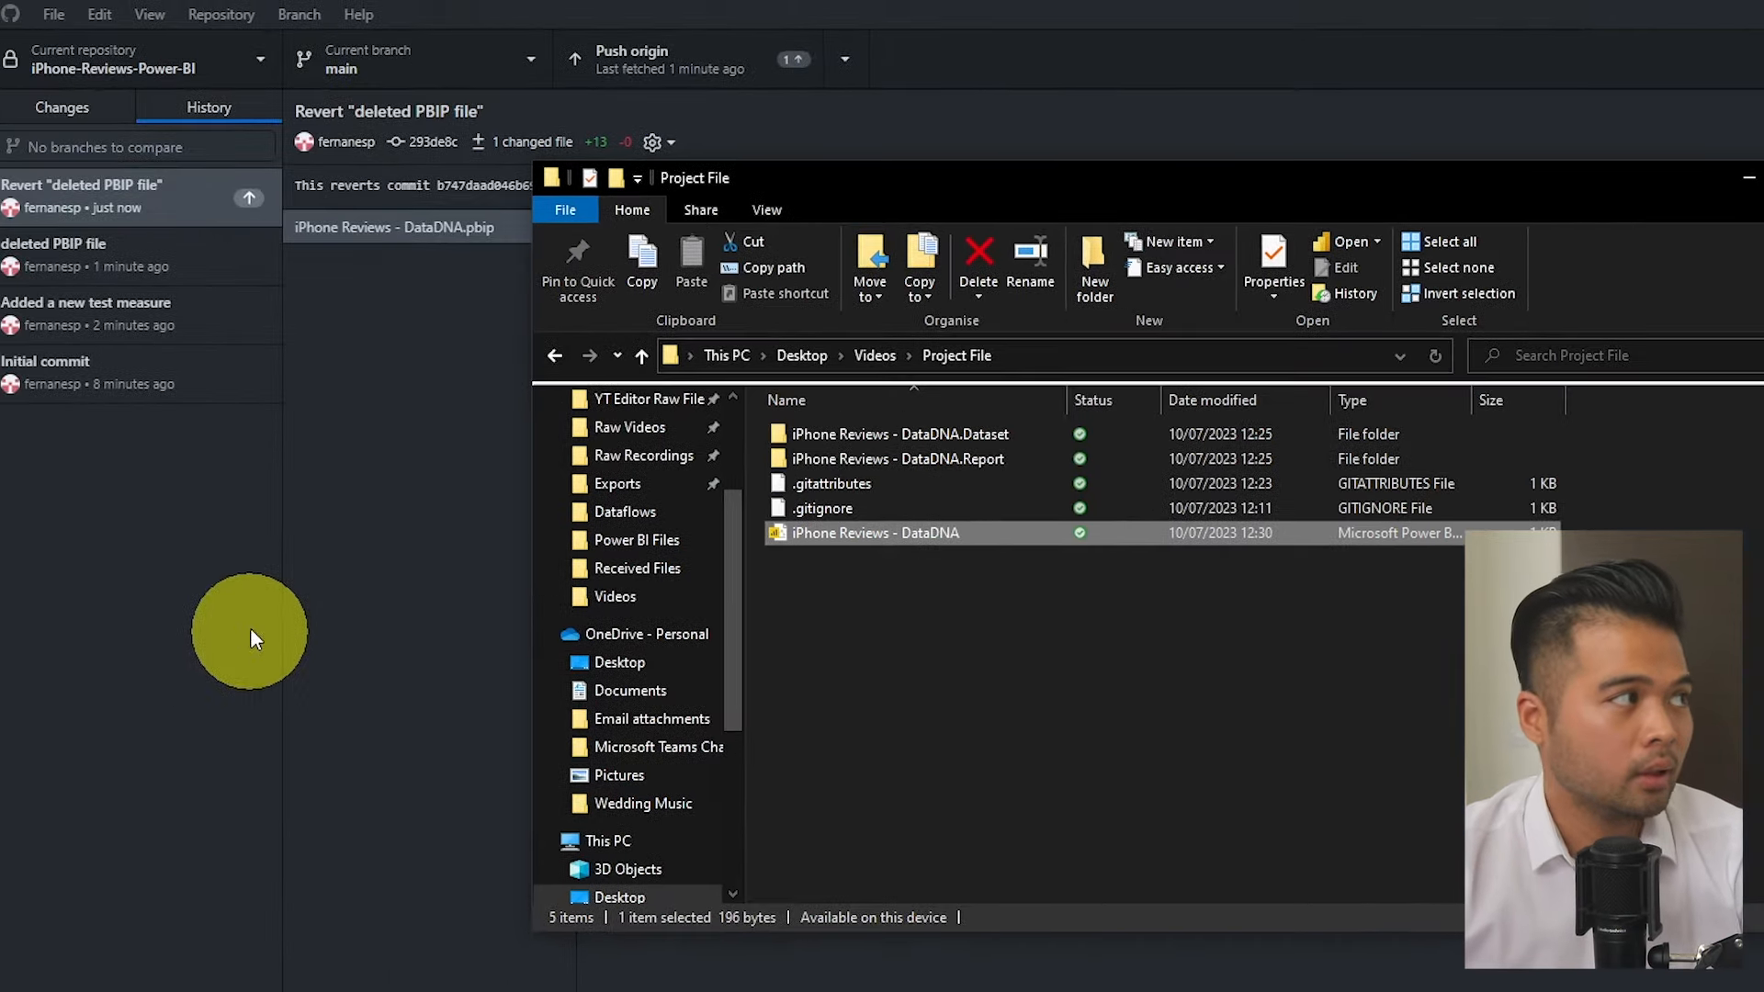
Push the revert commit to the origin and switch to the repository page in the browser
{"action": "left_click", "coordinate": [328, 593]}
{"action": "left_click", "coordinate": [93, 102]}
{"action": "left_click", "coordinate": [1544, 333]}
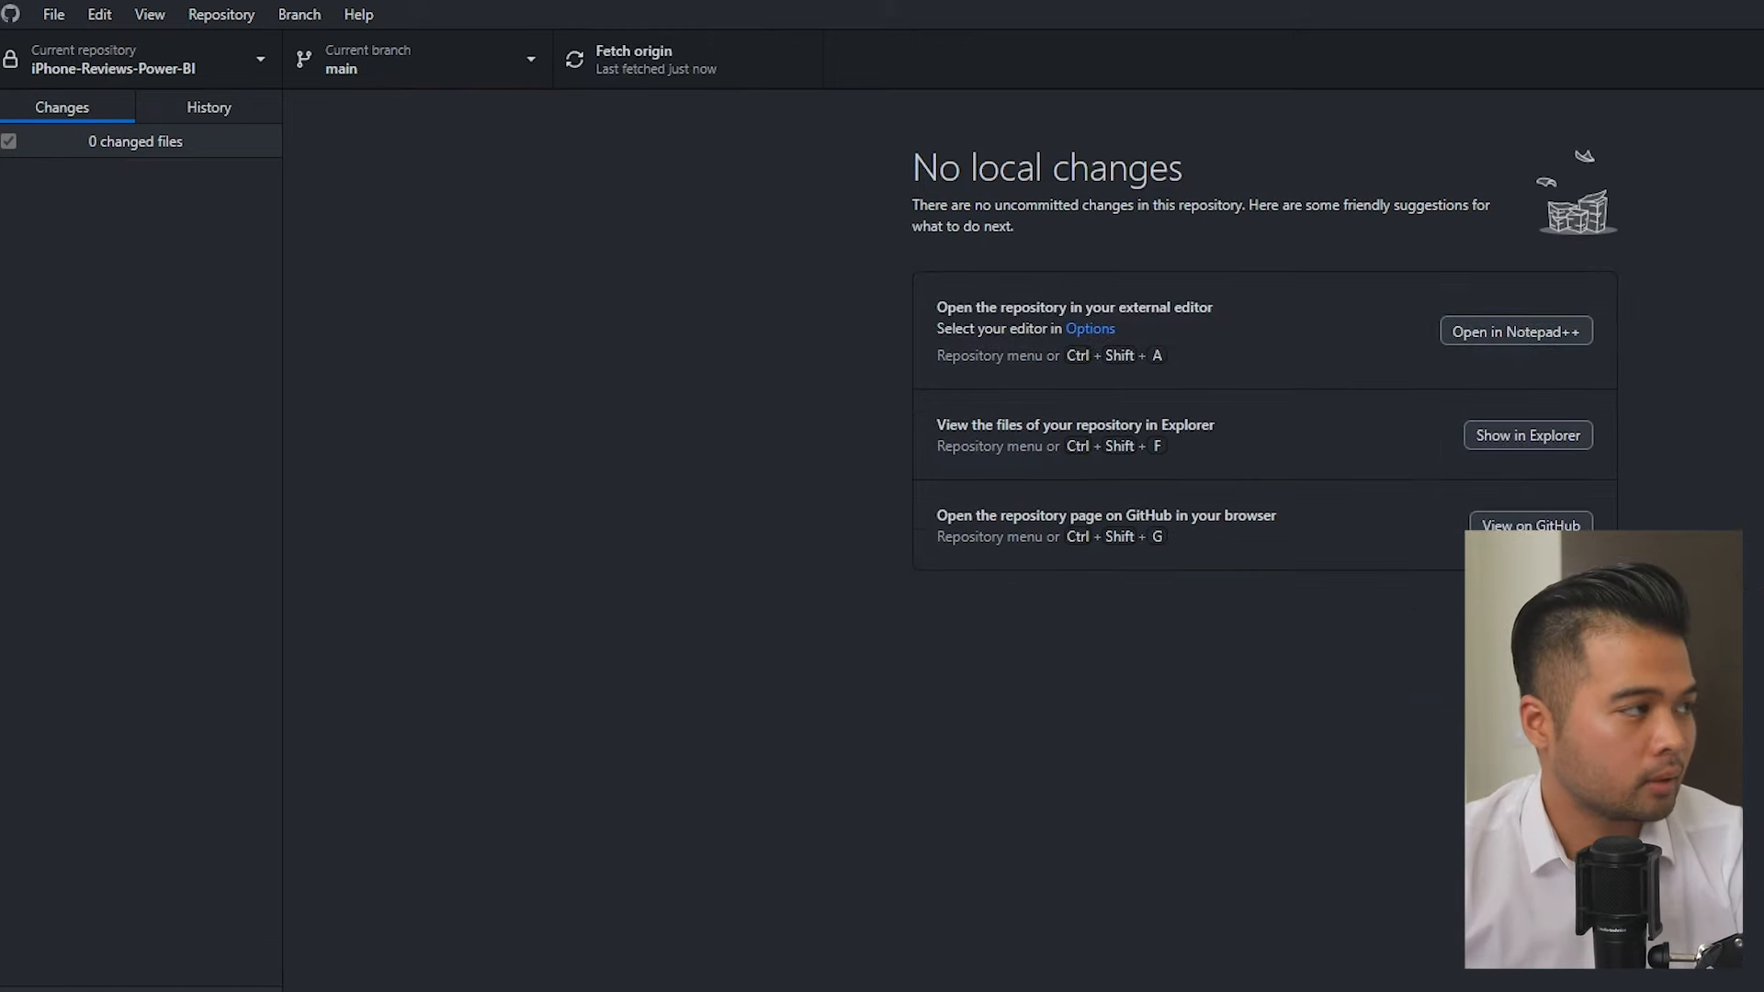
{"action": "left_click", "coordinate": [289, 900]}
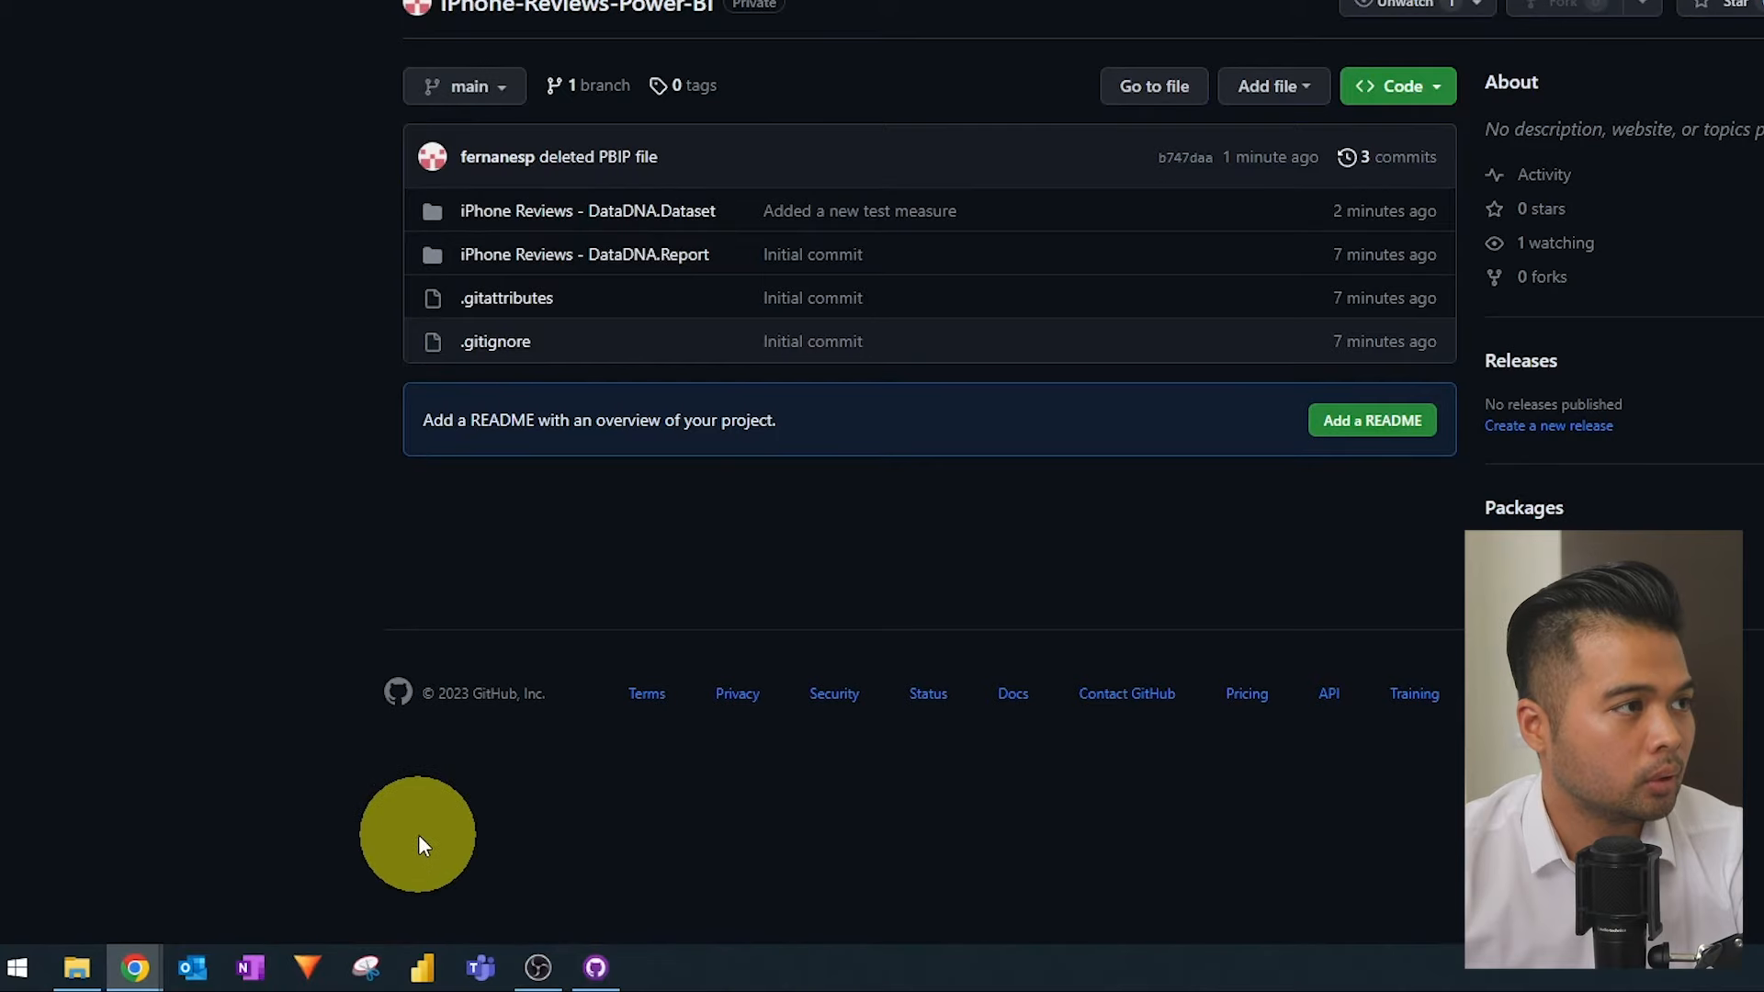